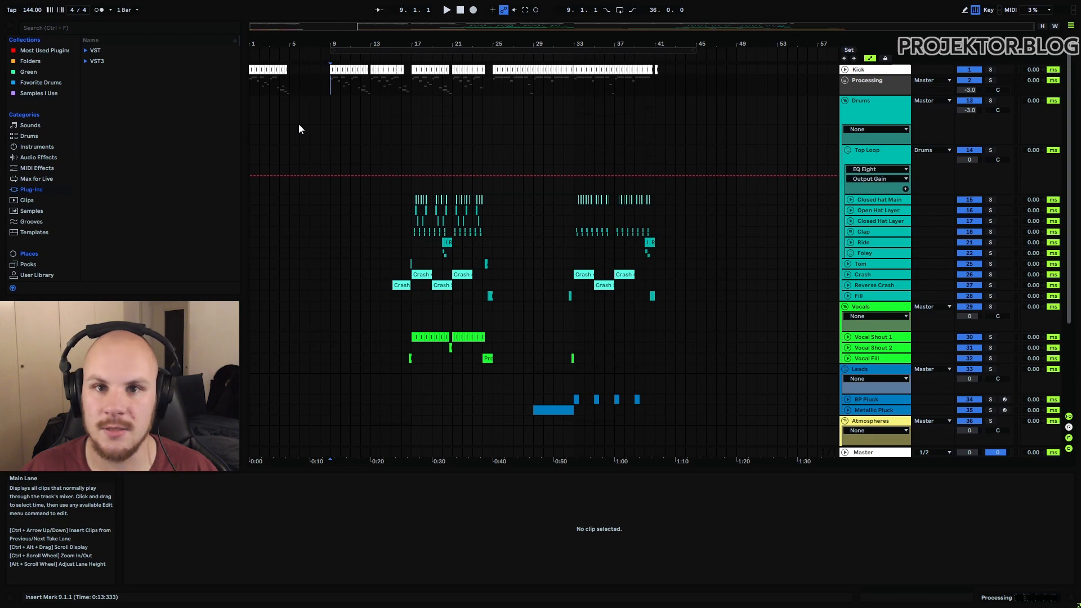
Loop the Processing group's clips from bar 1 to bar 5 and play the loop
left_click_drag(263, 90, 289, 83)
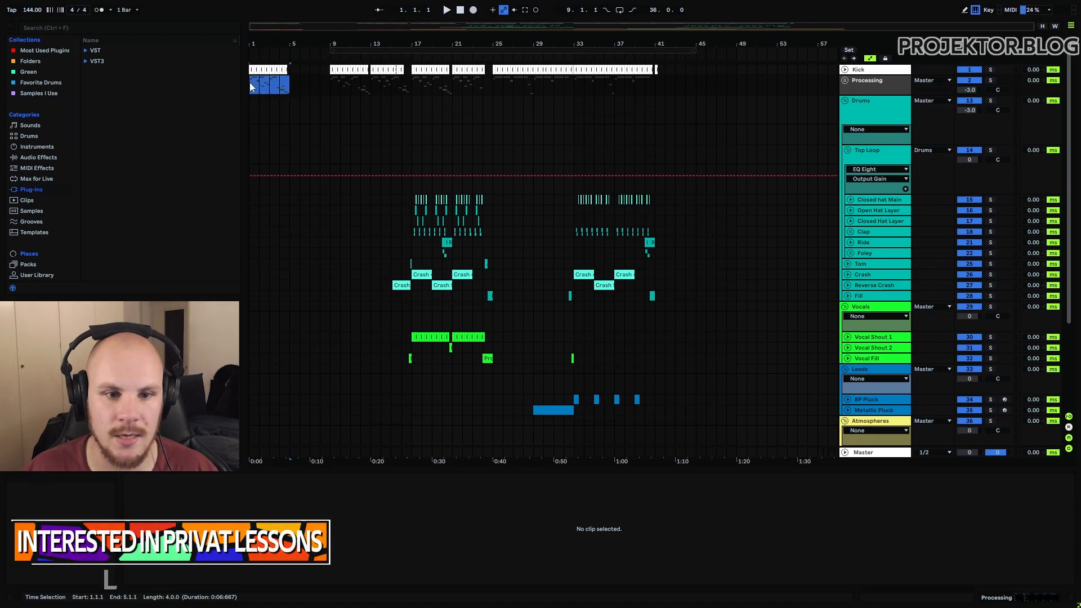
key("ctrl+l")
key("space")
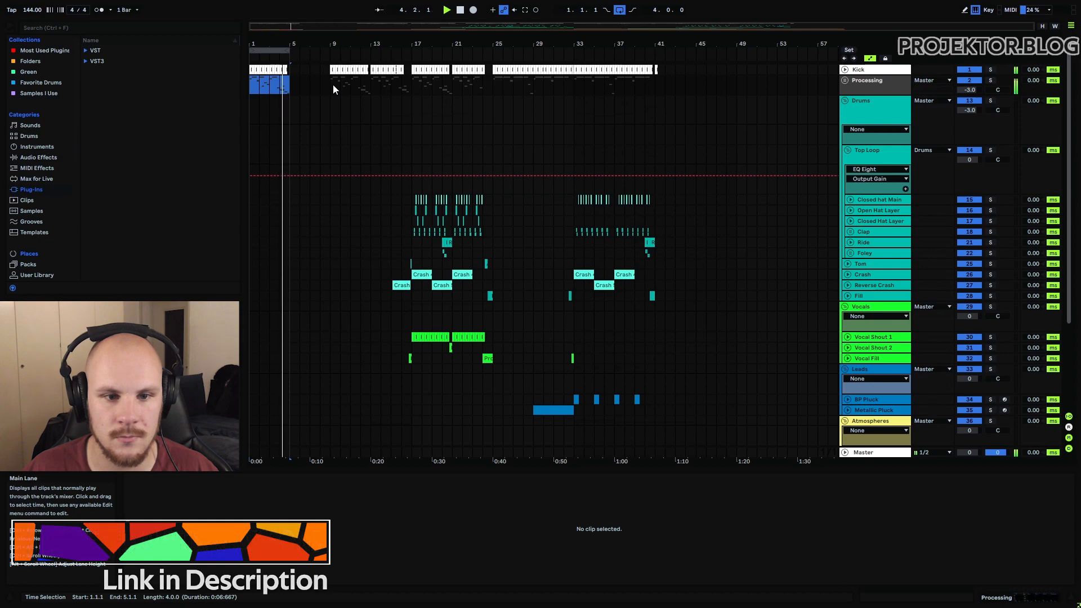
key("space")
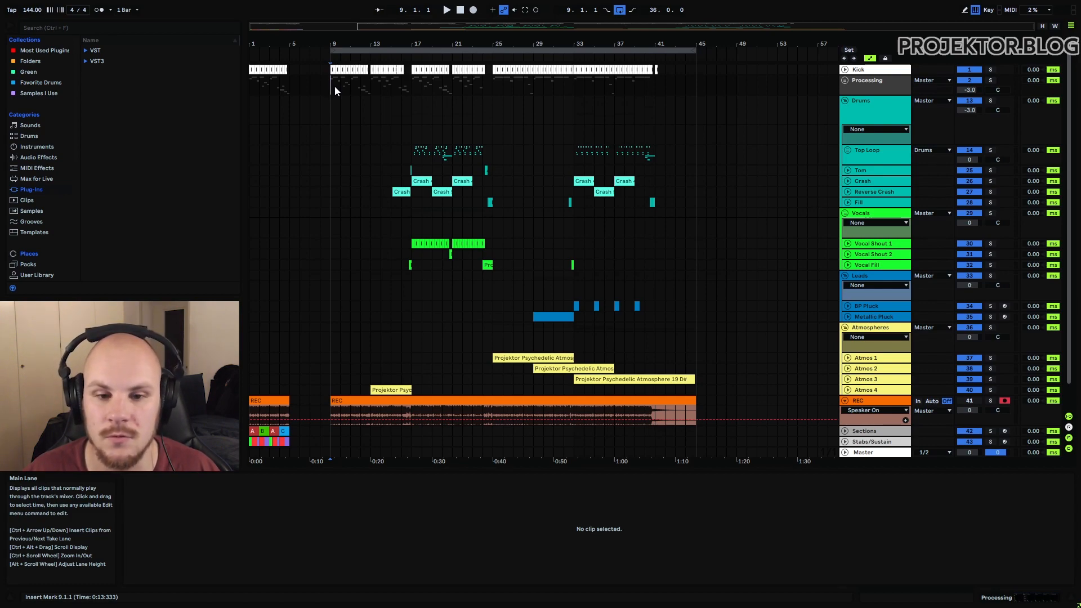
Play the arrangement from bar 9 and select the Vocals, Leads and Atmospheres groups in turn
key("space")
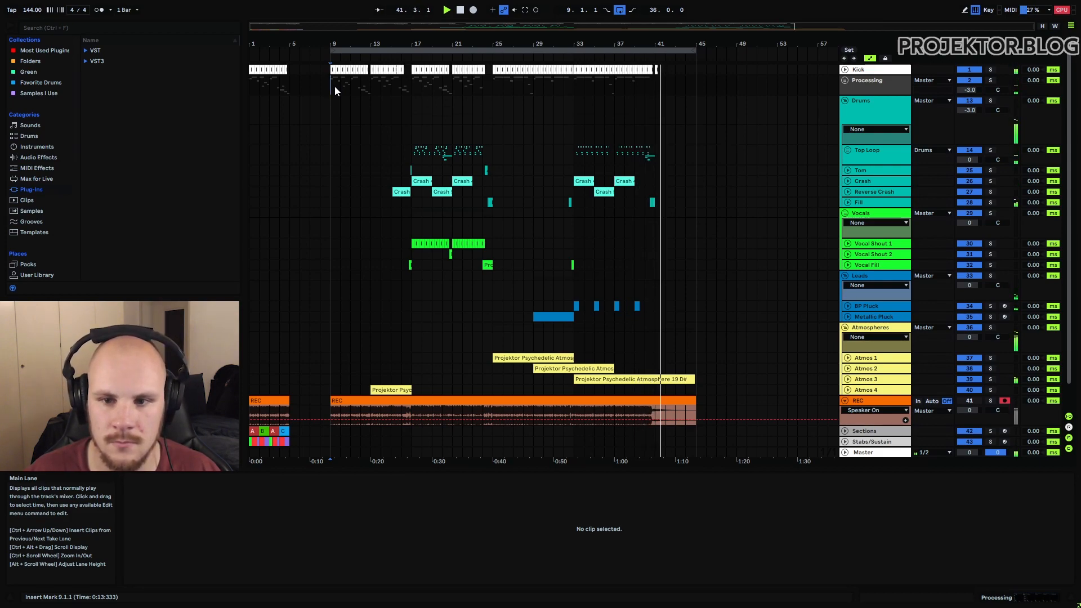
key("space")
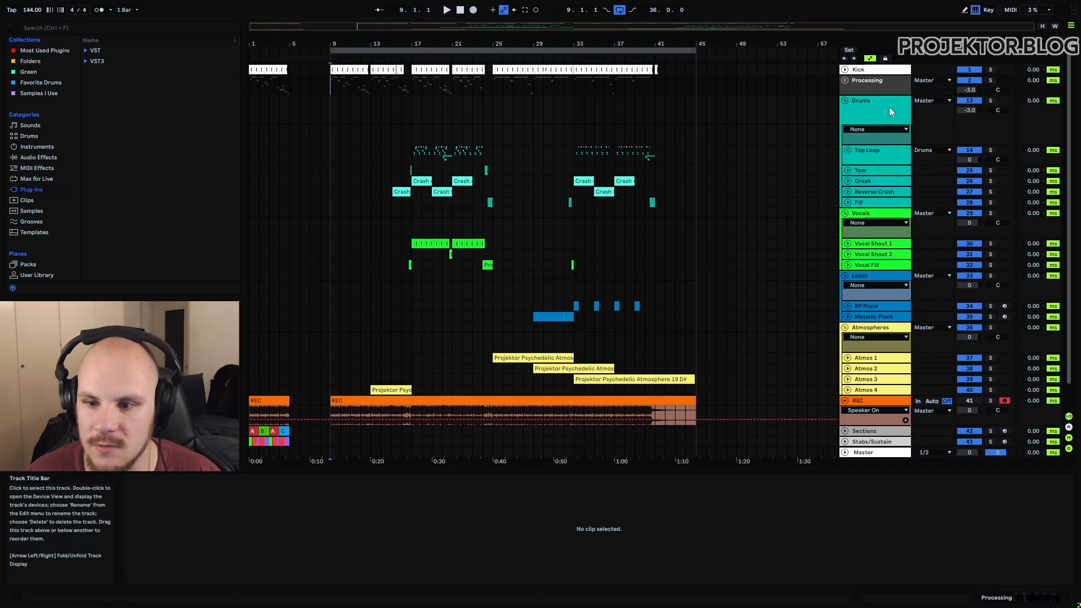
left_click(870, 212)
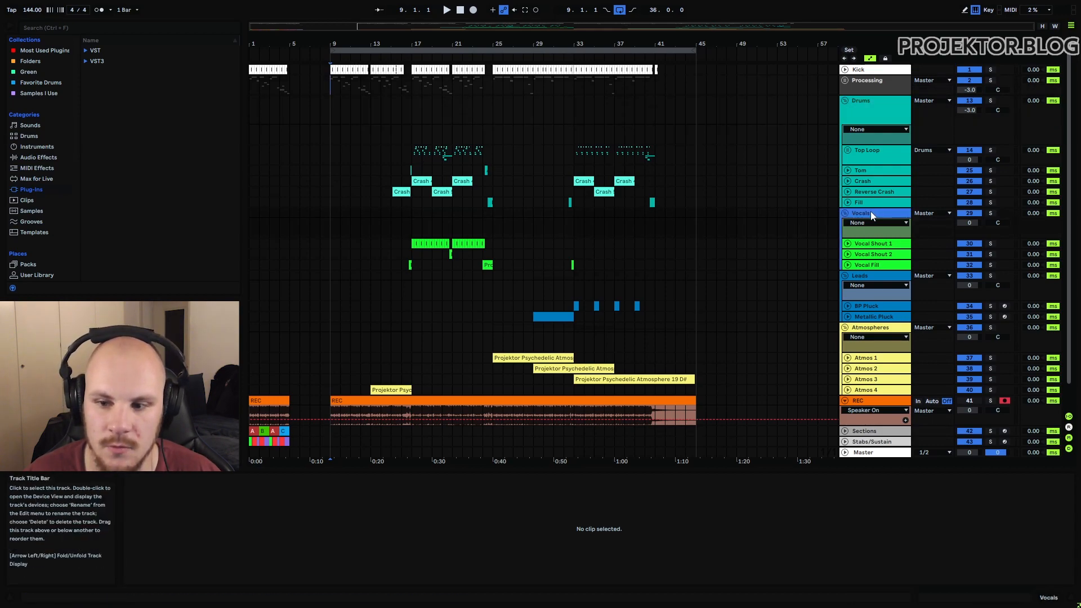
left_click(877, 276)
left_click(876, 332)
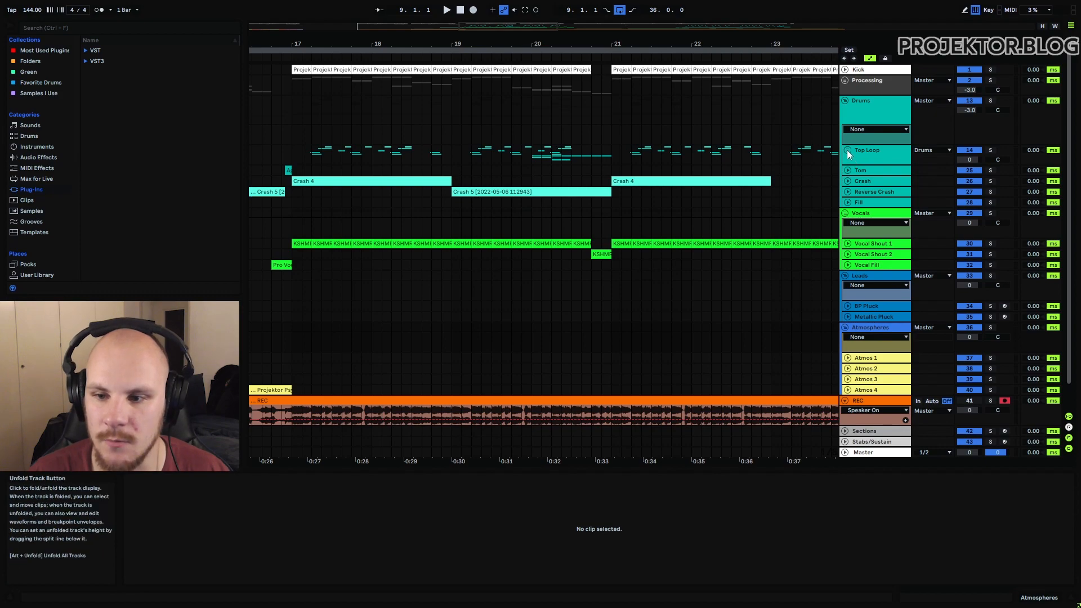
Unfold the Top Loop group and solo it
left_click(847, 150)
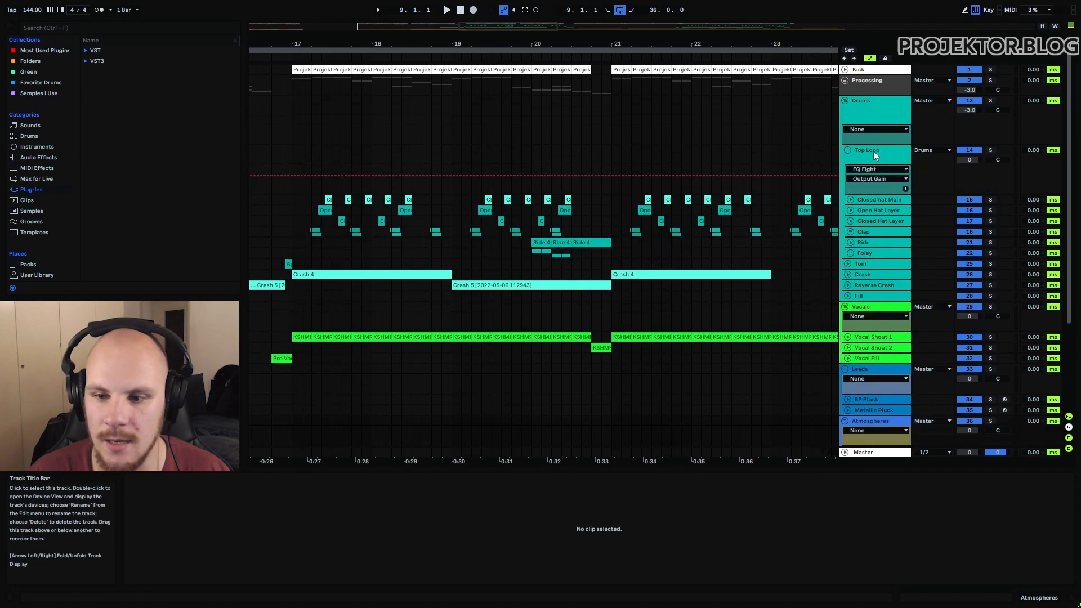
left_click(990, 151)
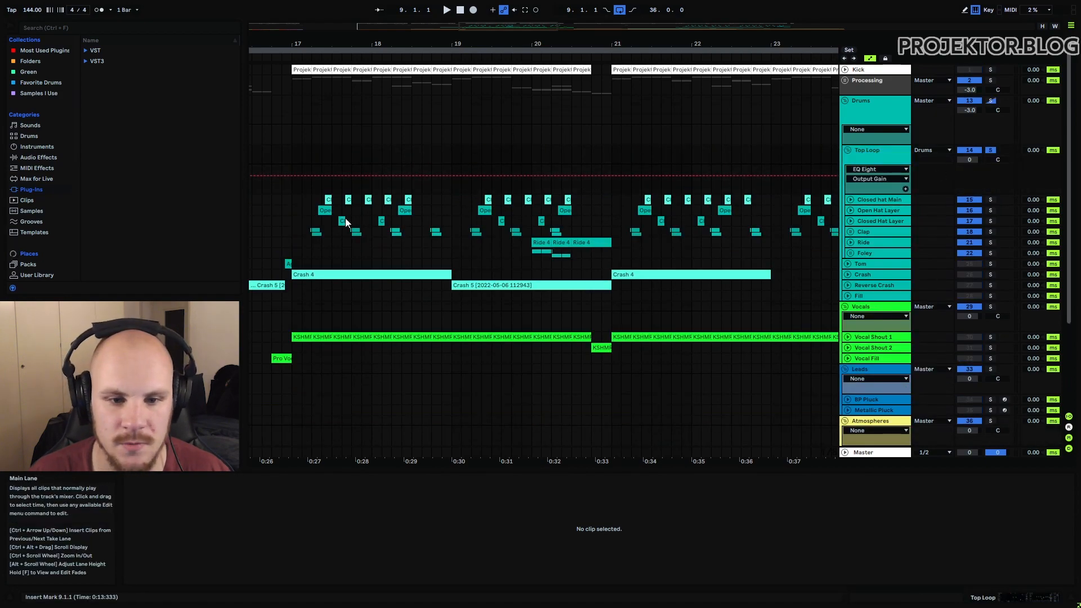
Select in turn the three hat lanes from 17.2.1 to 18.3.3, the first clap, the ride clips and the foley from 20.1.1 to 21.1.1
left_click_drag(313, 199, 422, 223)
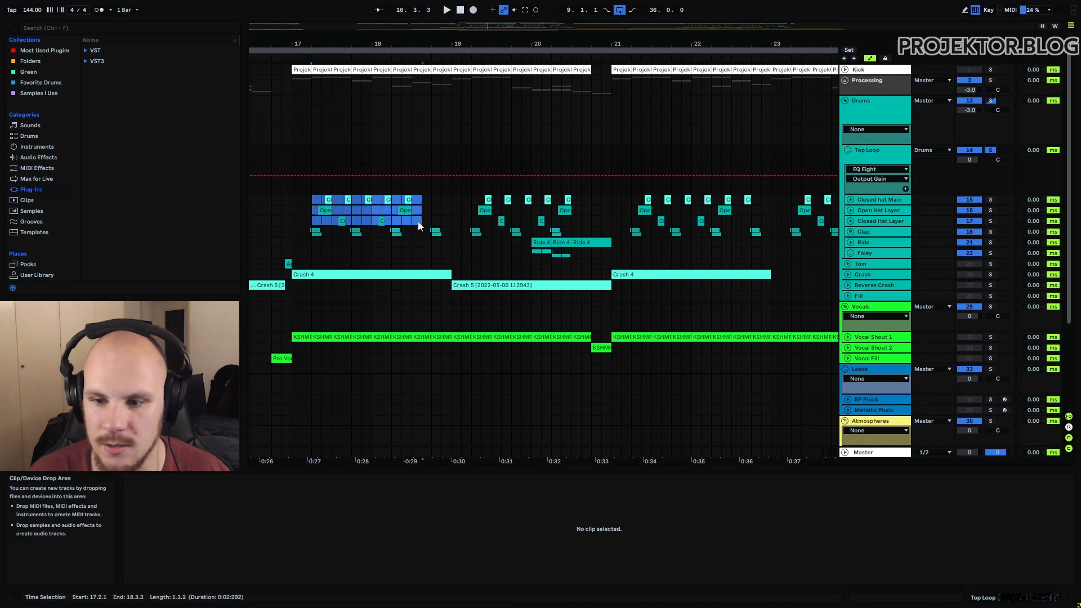
left_click_drag(305, 230, 326, 231)
left_click_drag(525, 242, 622, 242)
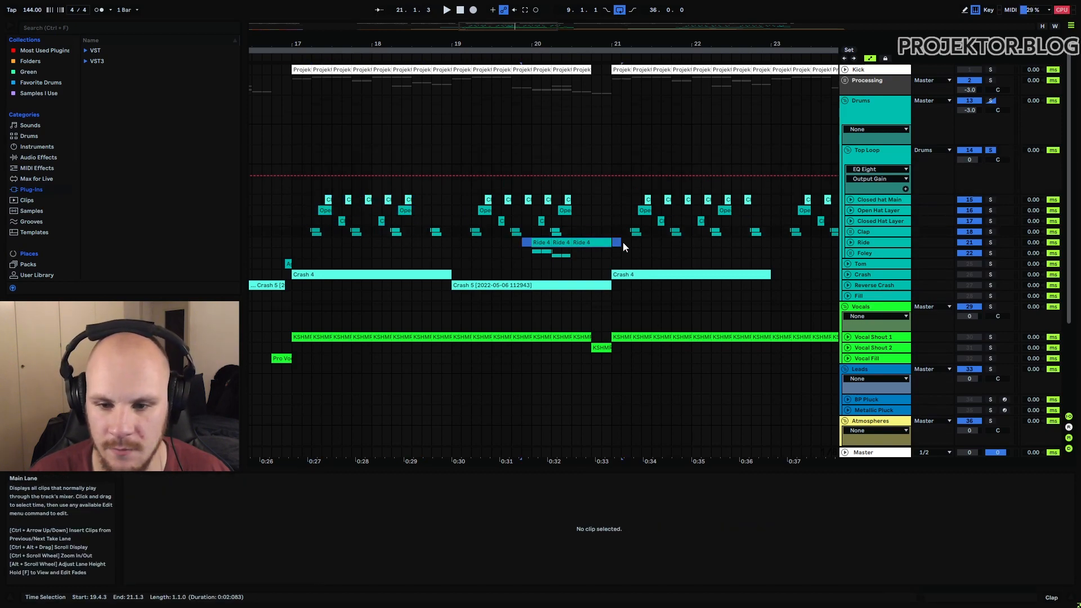
left_click_drag(533, 251, 613, 252)
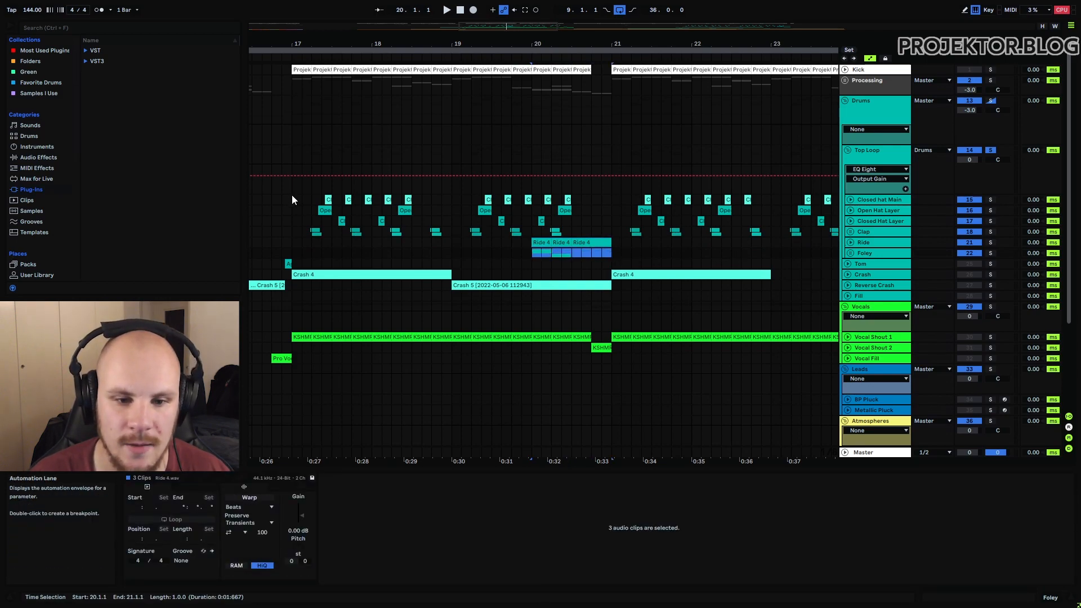
Select the hat and clap lanes from 17.1.1 to 18.3.3, the Clap lane up to 19.1.1, and its first clap up to 17.3.1
left_click_drag(292, 195, 420, 241)
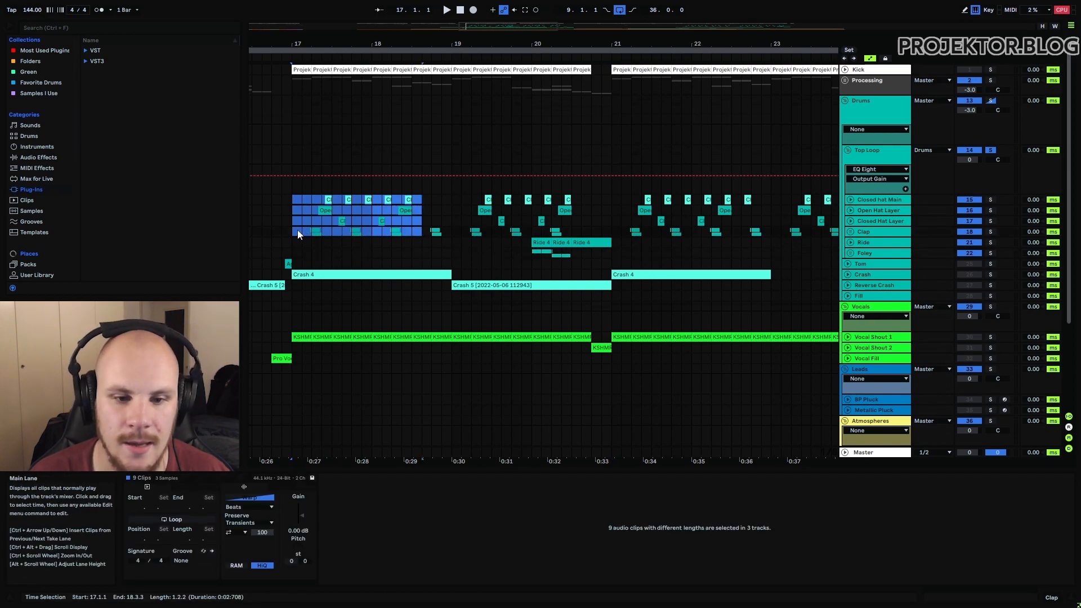
left_click_drag(297, 229, 451, 232)
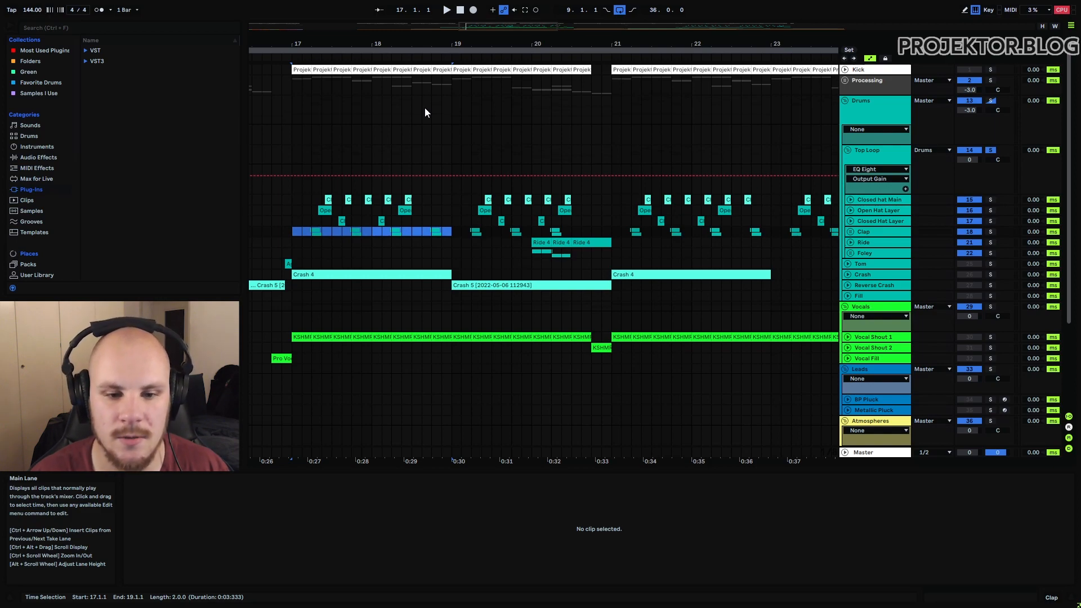
left_click_drag(291, 232, 338, 236)
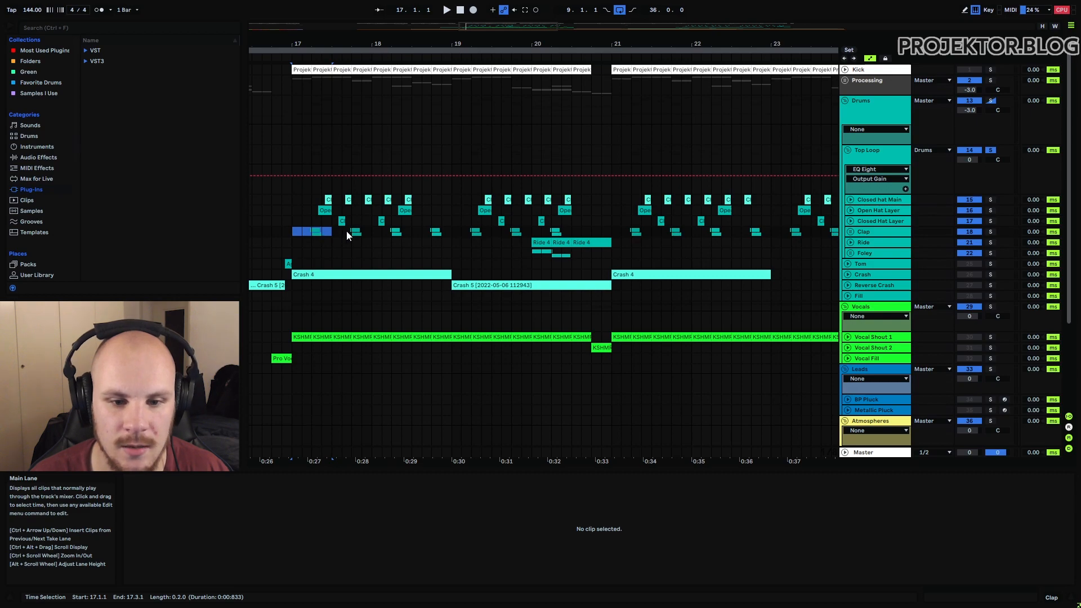
Mark the claps at 17.2 and 17.4 and unfold the Clap group to show its layers
left_click_drag(296, 45, 304, 184)
left_click(350, 233)
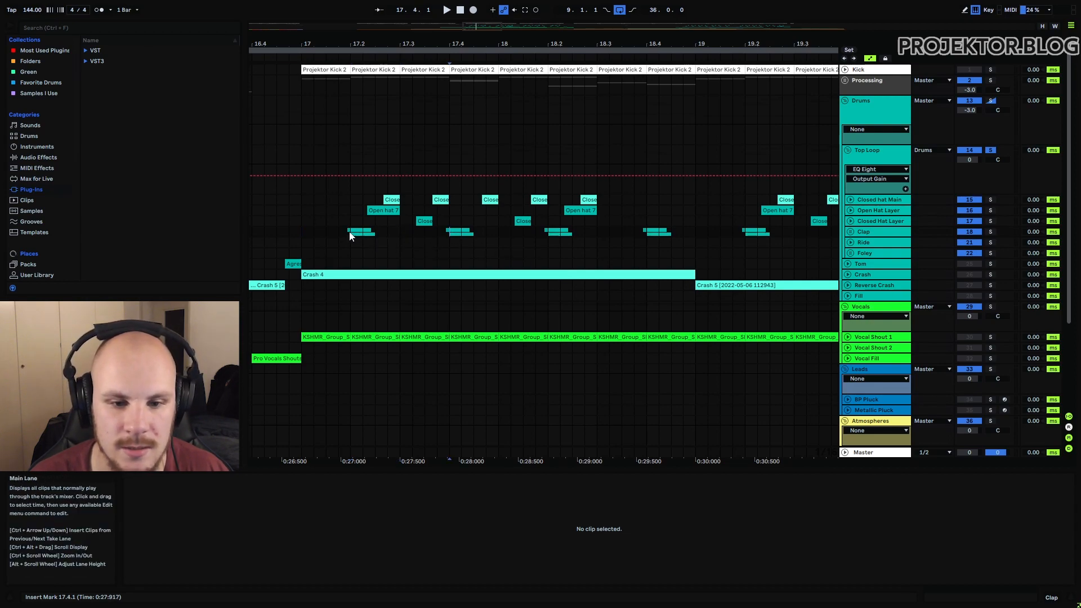
left_click_drag(352, 232, 366, 237)
left_click(446, 234)
key("Right")
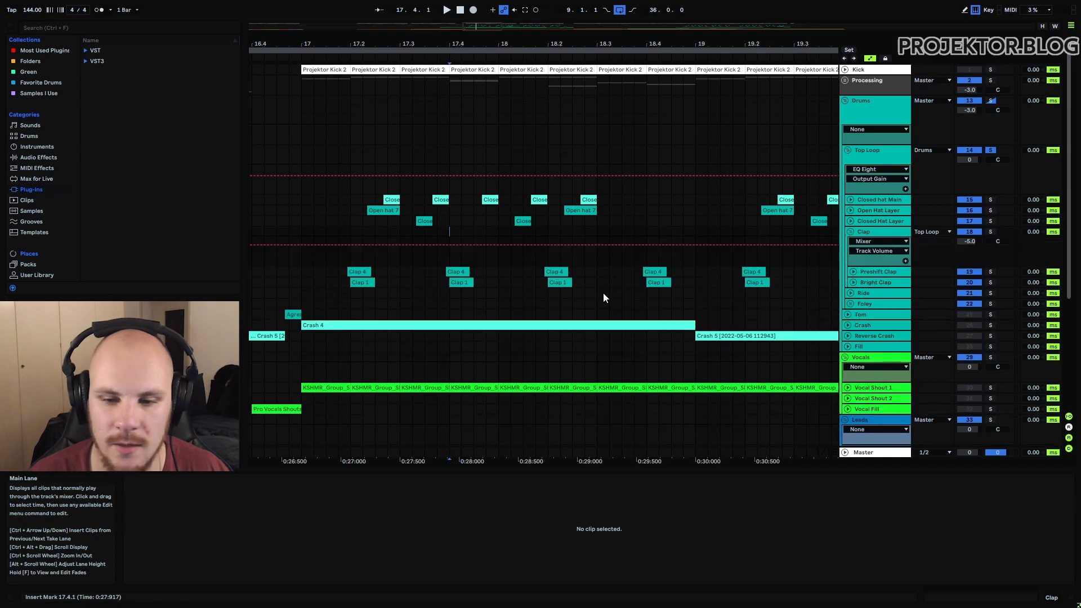
Unfold and solo the Bright Clap track and play it from 17.2.1
left_click(851, 282)
left_click(358, 316)
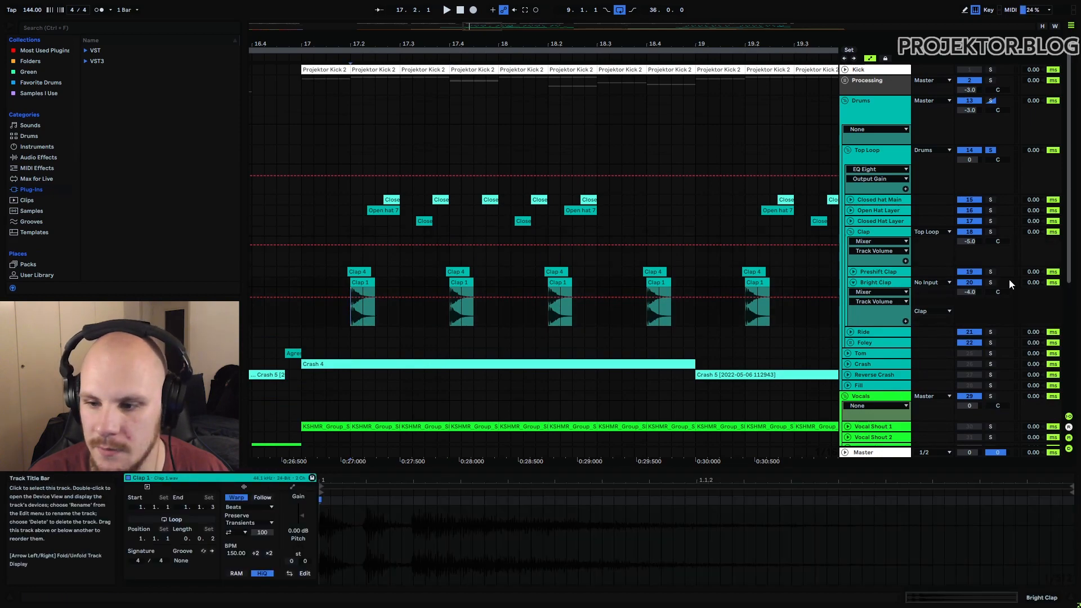
left_click(990, 282)
key("space")
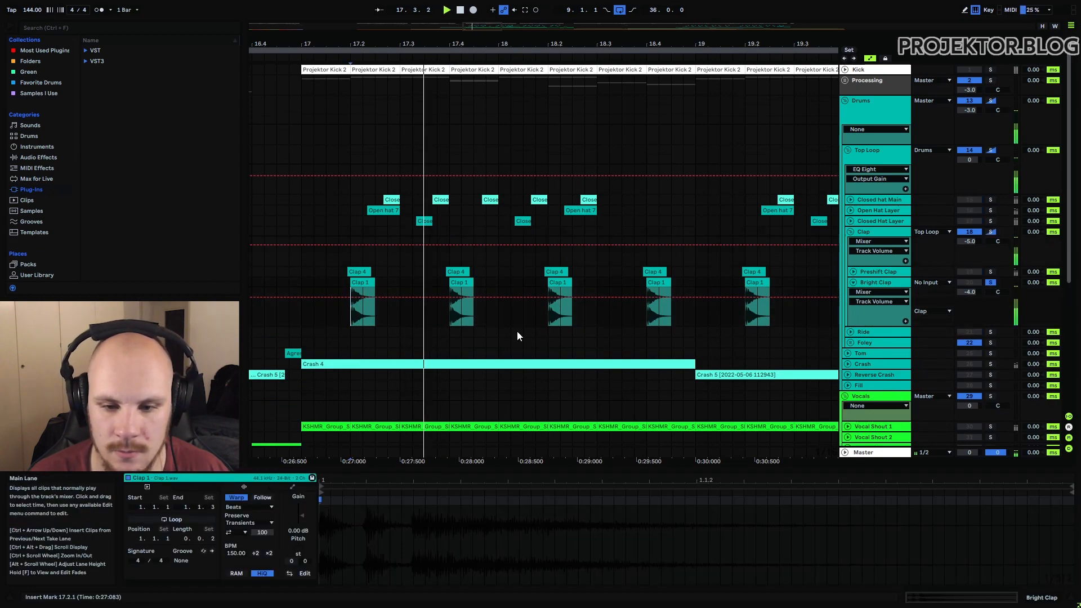
Solo the Preshift Clap track and play it from just before its first clip in bar 17
left_click(990, 271)
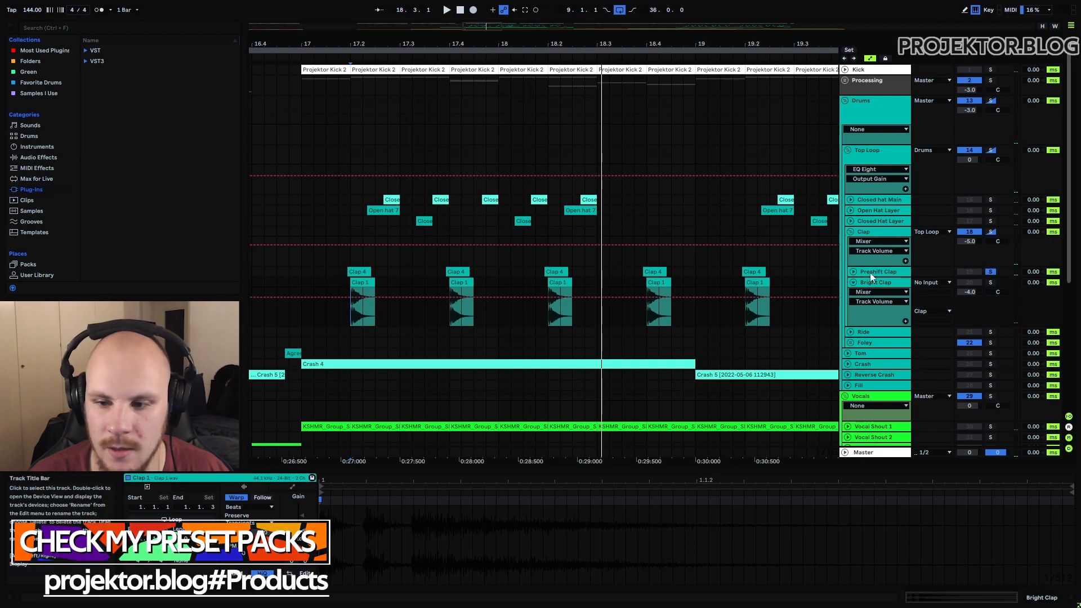
left_click(338, 273)
key("space")
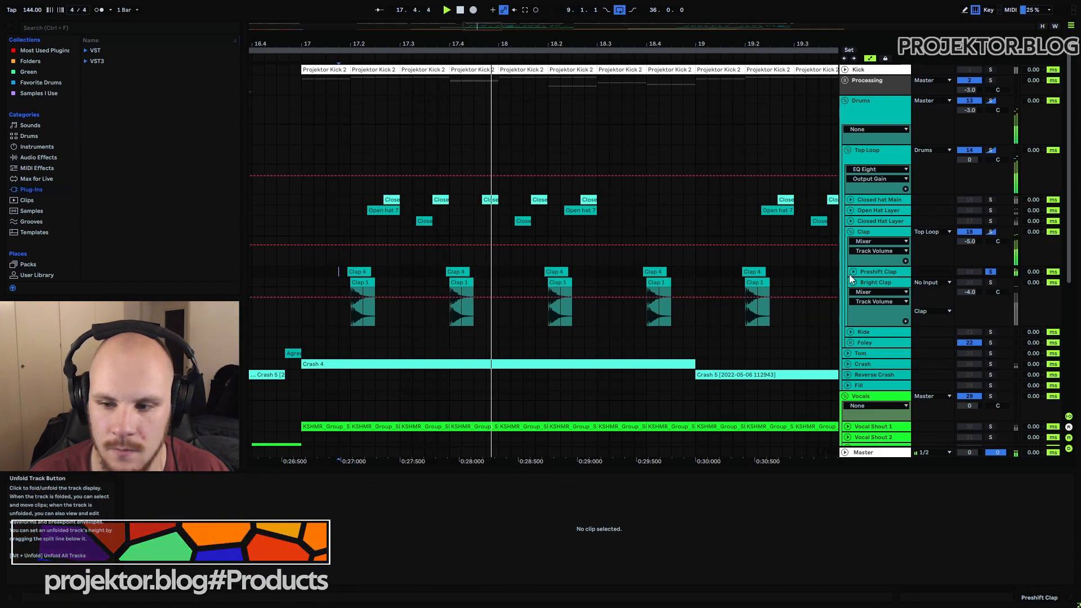
key("space")
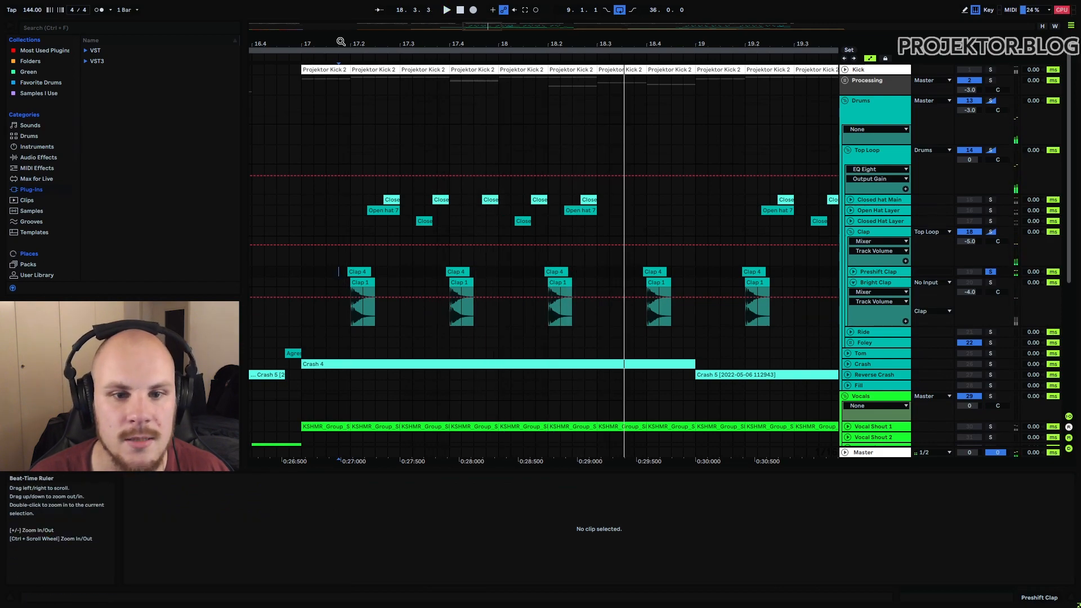
Unfold the Preshift Clap track and select its first clip's hit after 17.2.1, and its lead-in from 17.1.4 to 17.2.1
left_click_drag(351, 39, 358, 79)
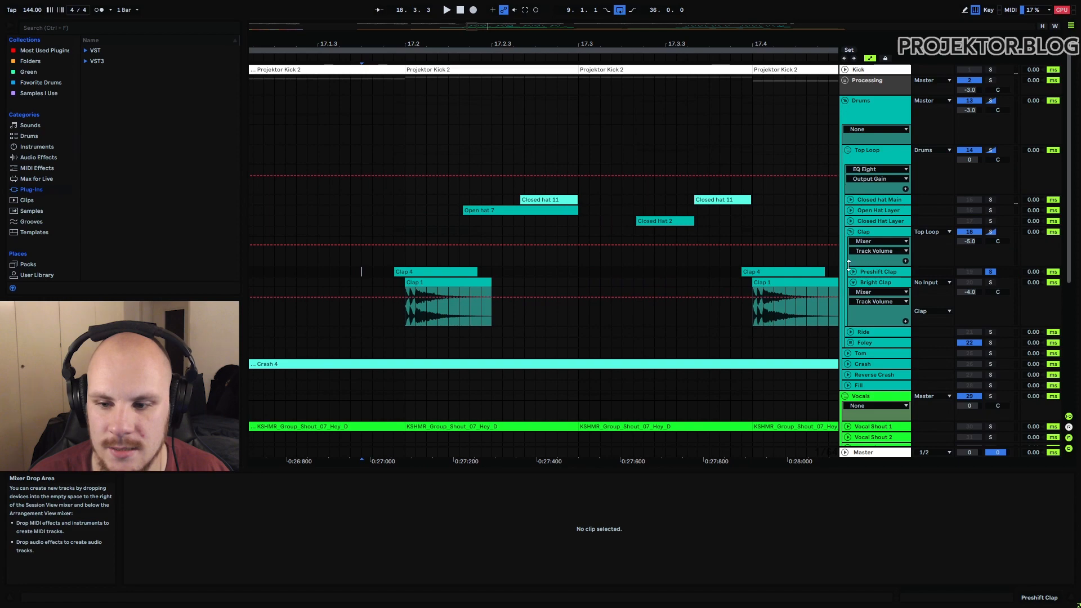
left_click(853, 272)
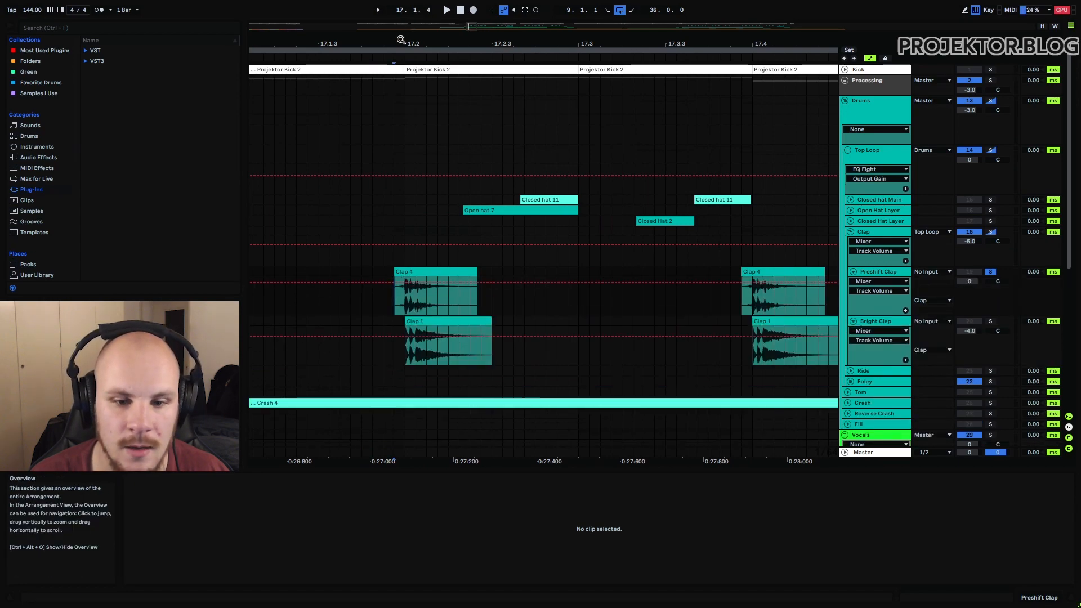
left_click_drag(392, 42, 392, 85)
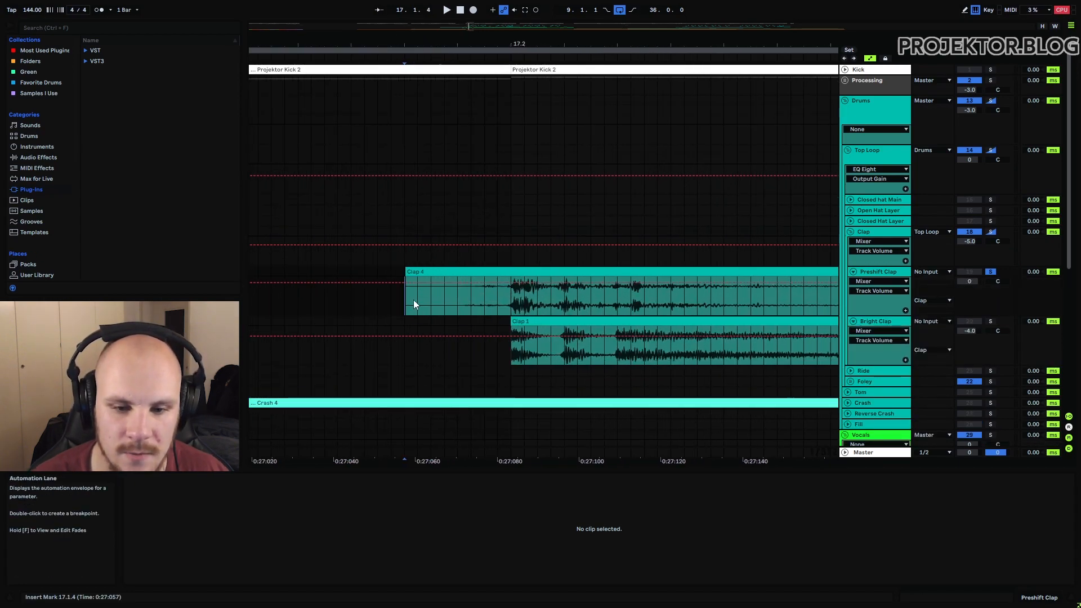
left_click_drag(413, 300, 774, 295)
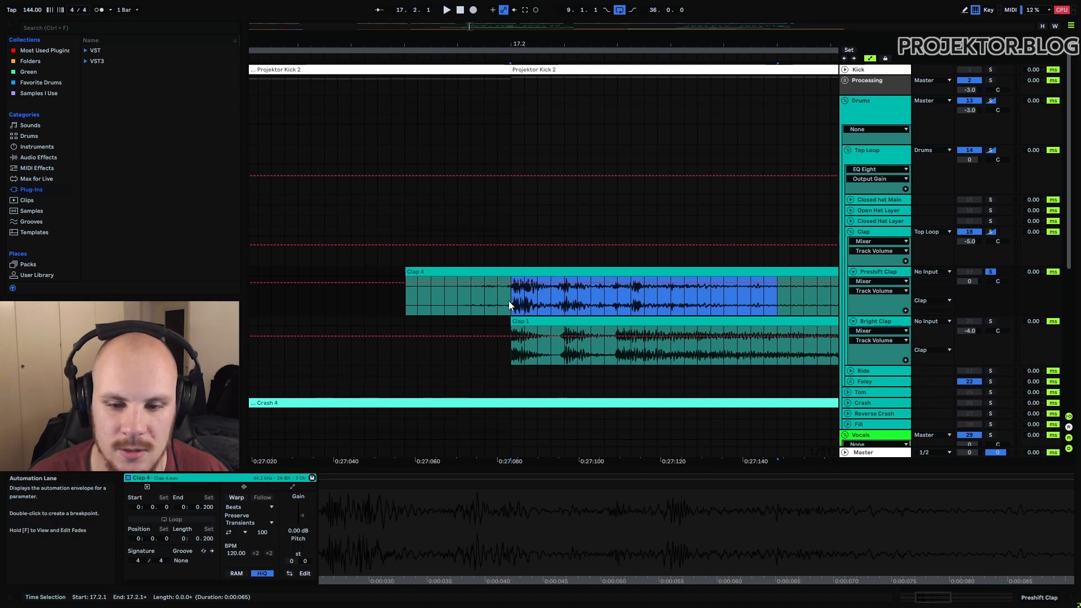
left_click_drag(508, 300, 408, 303)
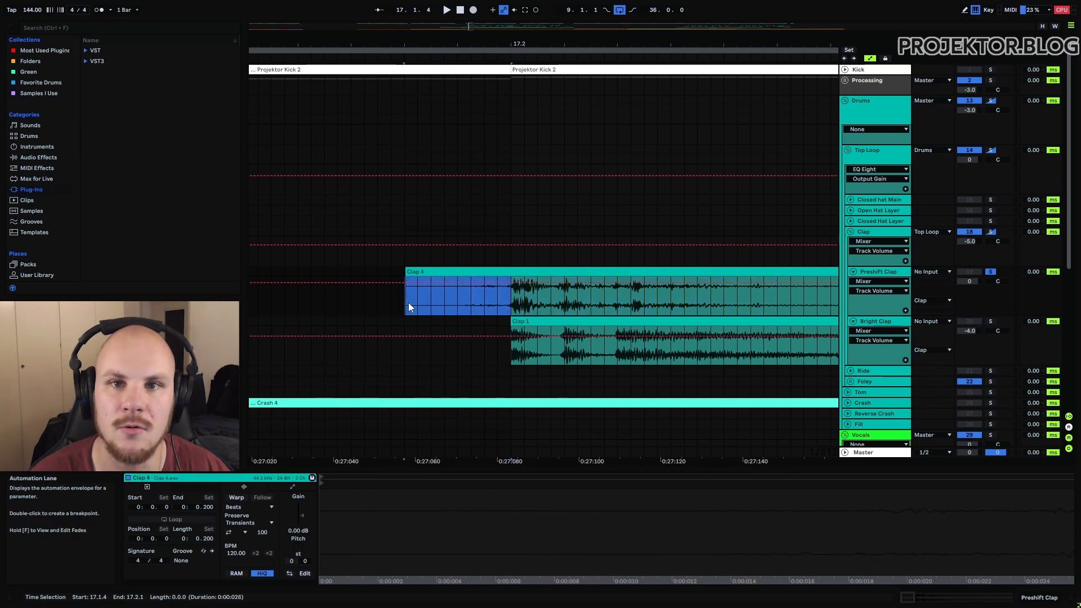
key("x")
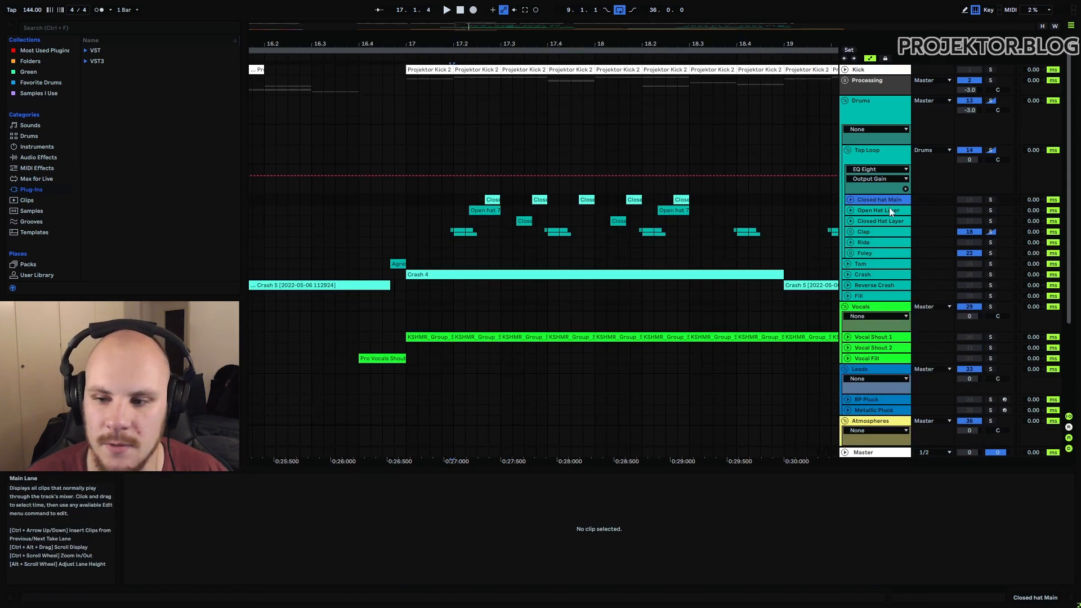
Unfold and solo the Closed hat Main track, select its hats from 17.2.1 to 18.3.1, and play from 17.2.1
left_click(850, 200)
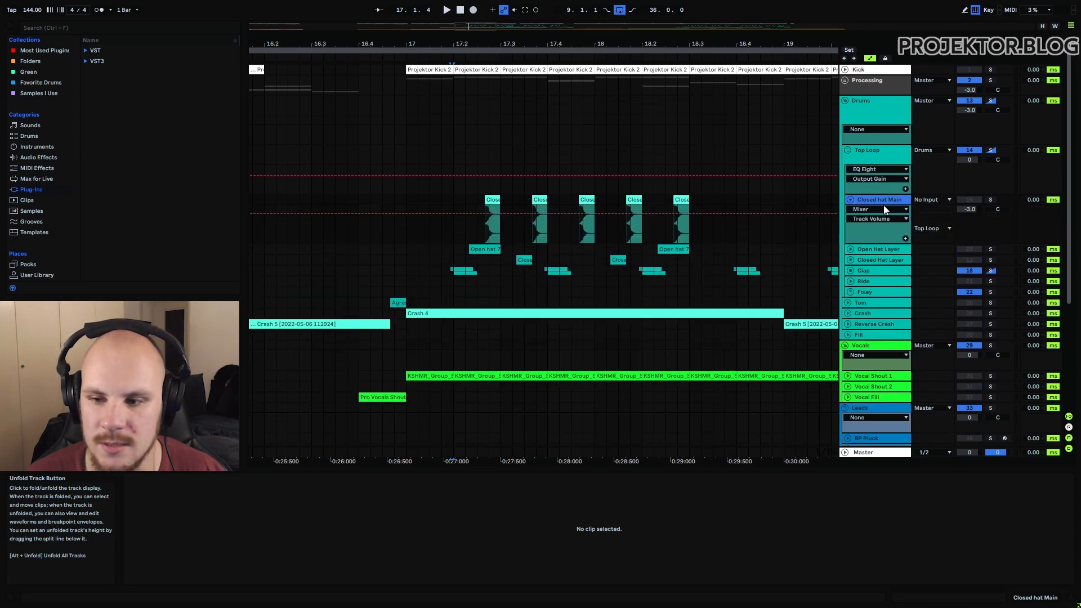
left_click(990, 199)
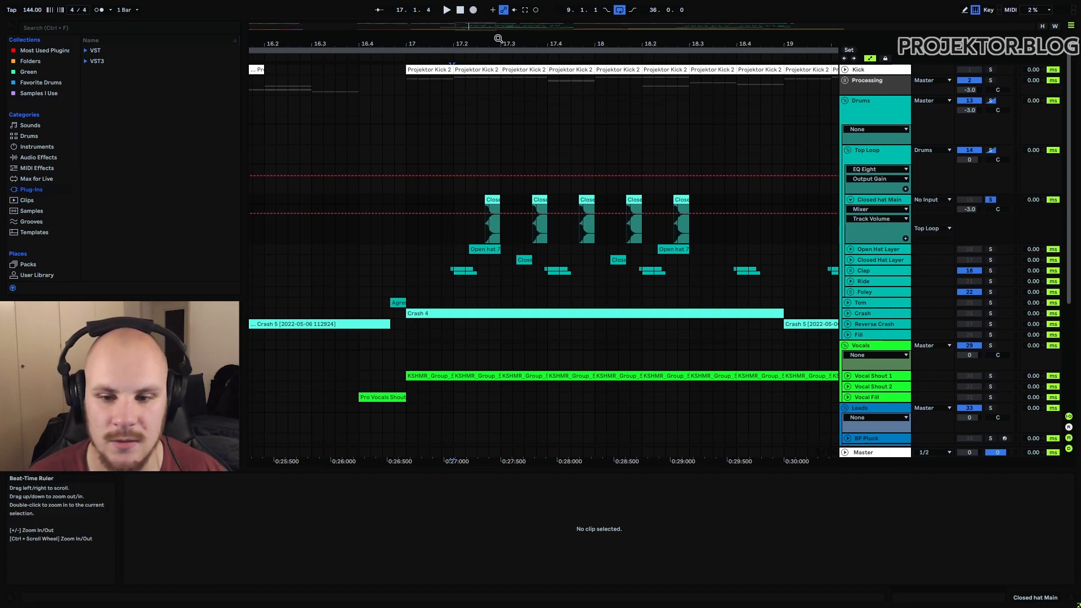
left_click(406, 199)
left_click_drag(517, 47, 433, 35)
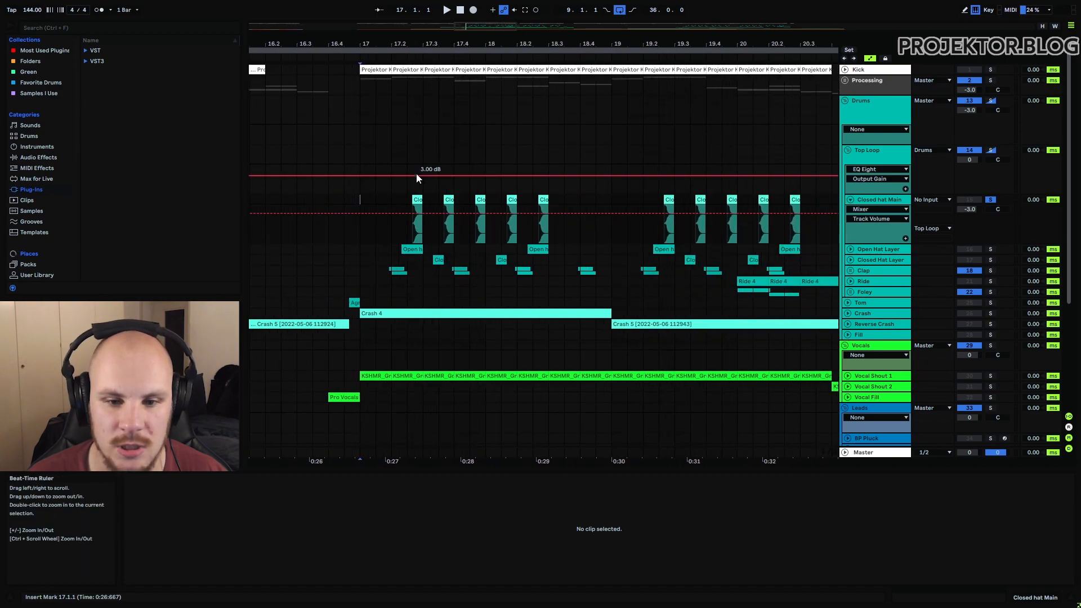
left_click_drag(392, 201, 543, 203)
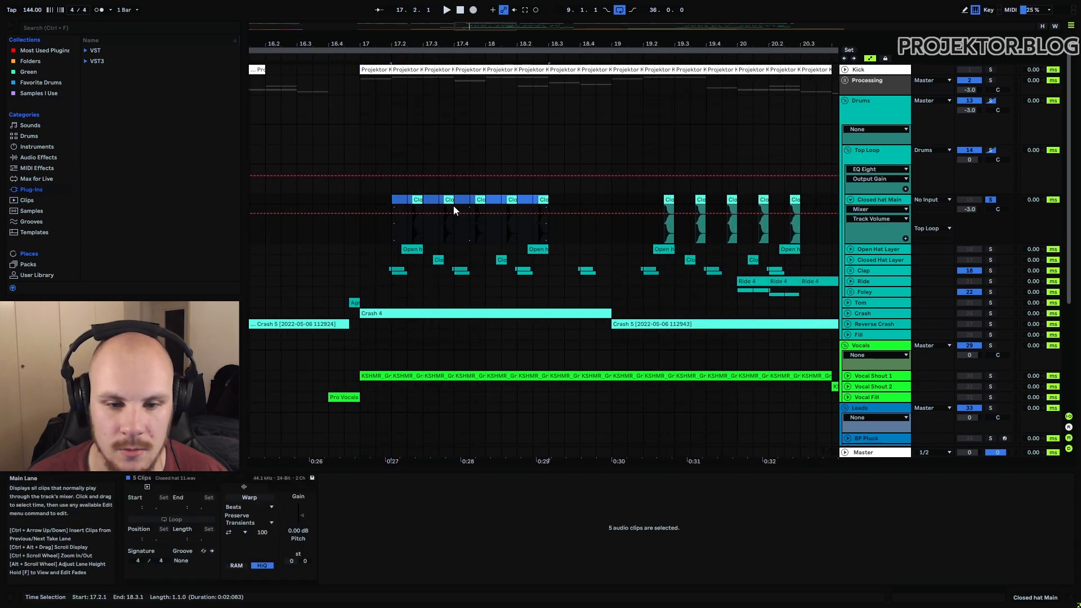
left_click(392, 201)
key("space")
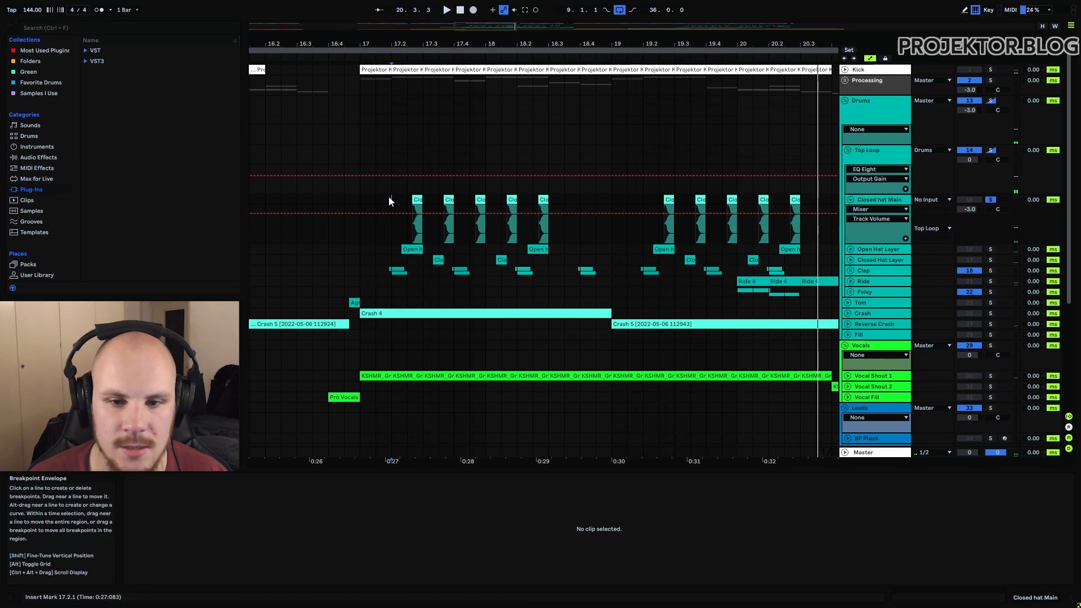
Unfold the Processing group and its Bass 1 track, and place the insert marker in the Bass 1 clip just after 17.2.3
left_click(845, 82)
left_click(846, 111)
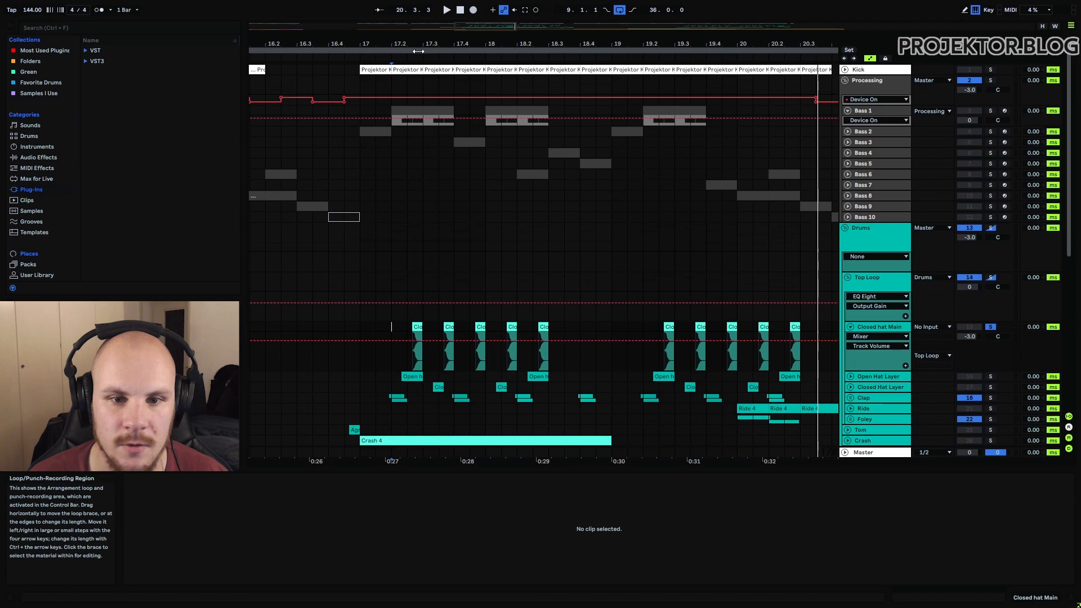
left_click_drag(406, 44, 407, 113)
left_click(489, 124)
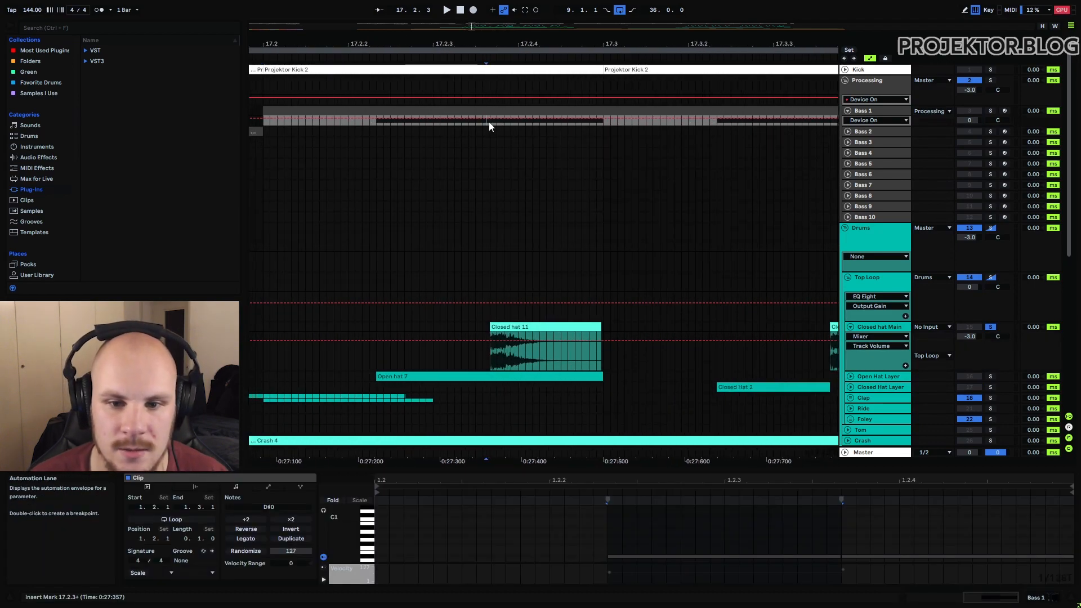
Enlarge the Bass 1 track and shorten its D#0 note starting at 1.2.2 so it ends before the note at 1.2.3
left_click(490, 131)
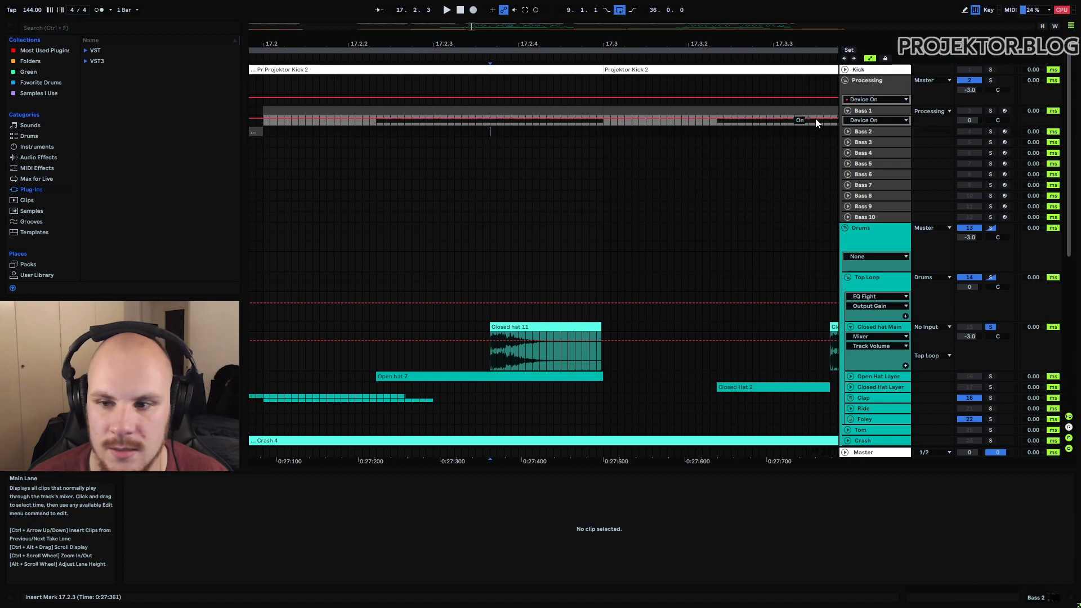
left_click_drag(859, 126, 857, 164)
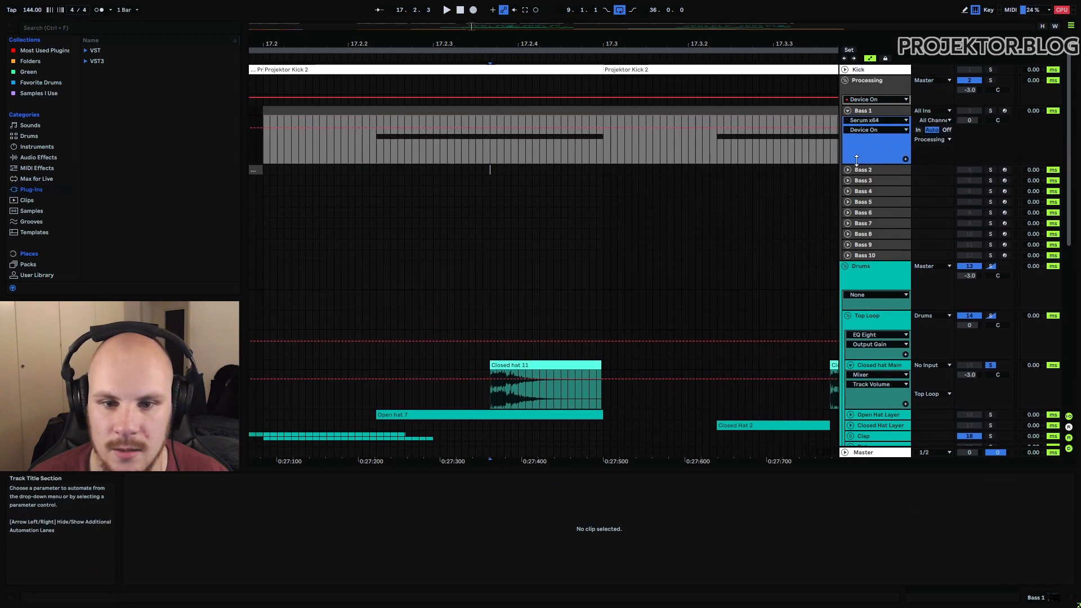
left_click(496, 150)
left_click_drag(501, 44, 501, 71)
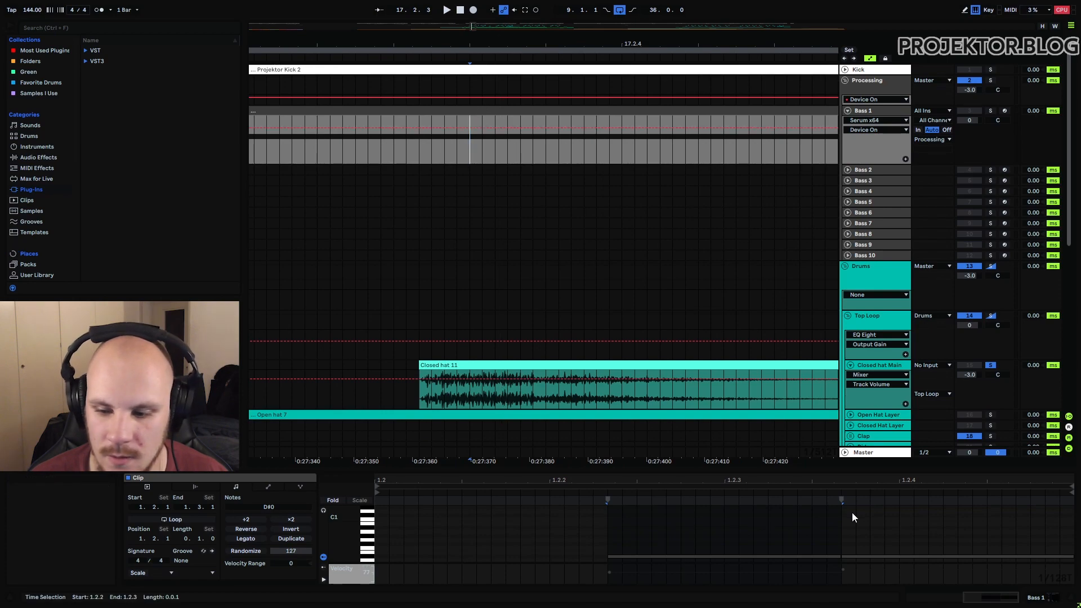
double_click(836, 555)
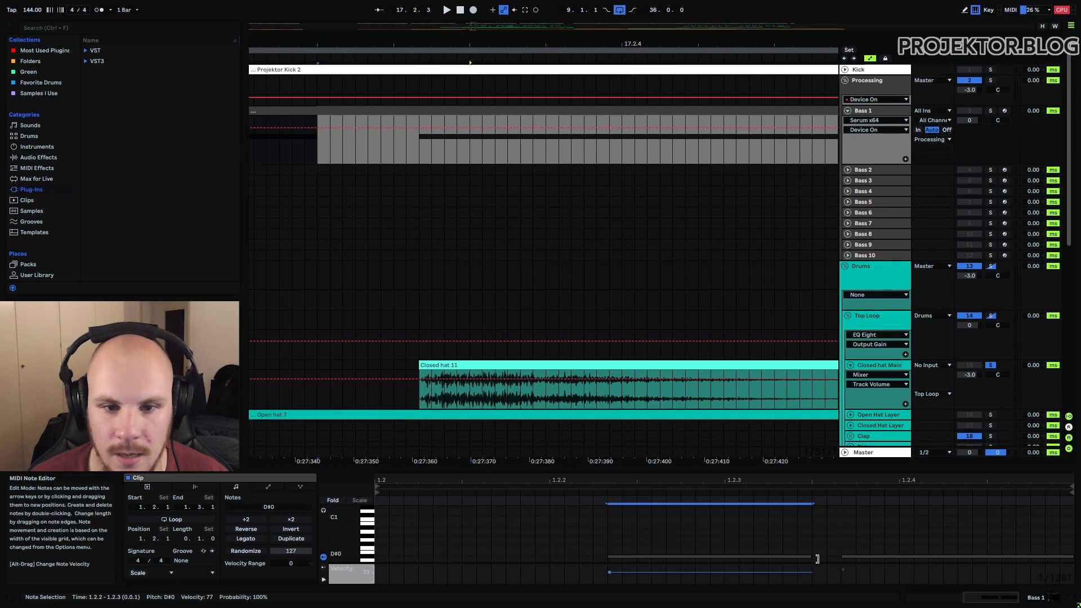
Undo the automation breakpoint on Bass 1 and extend the 17.2.3 insert marker down through the Closed hat Main track
left_click(421, 144)
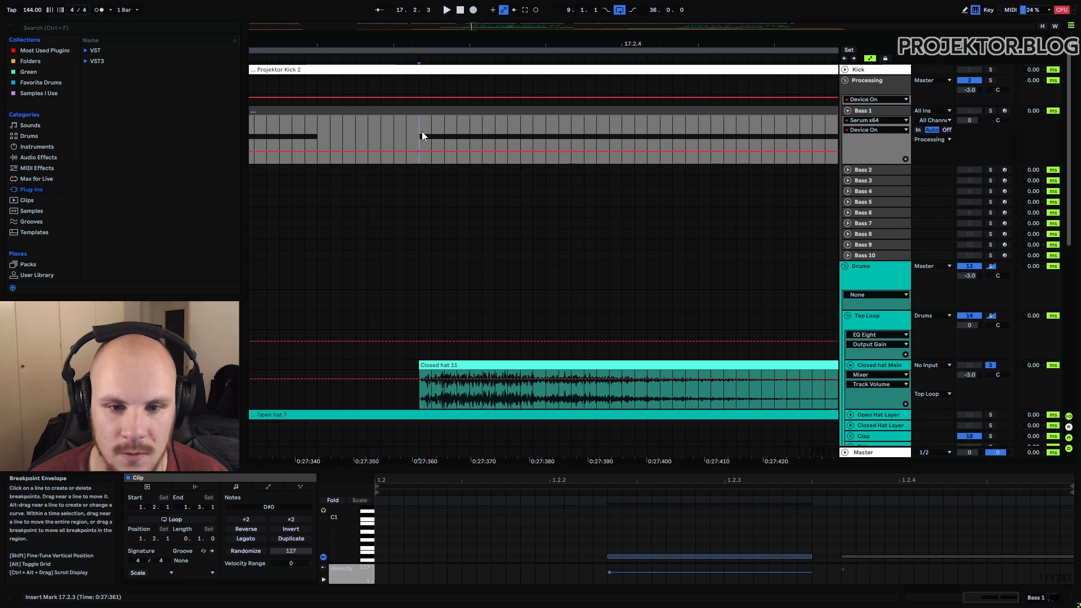
key("ctrl+z")
left_click_drag(416, 250, 415, 399)
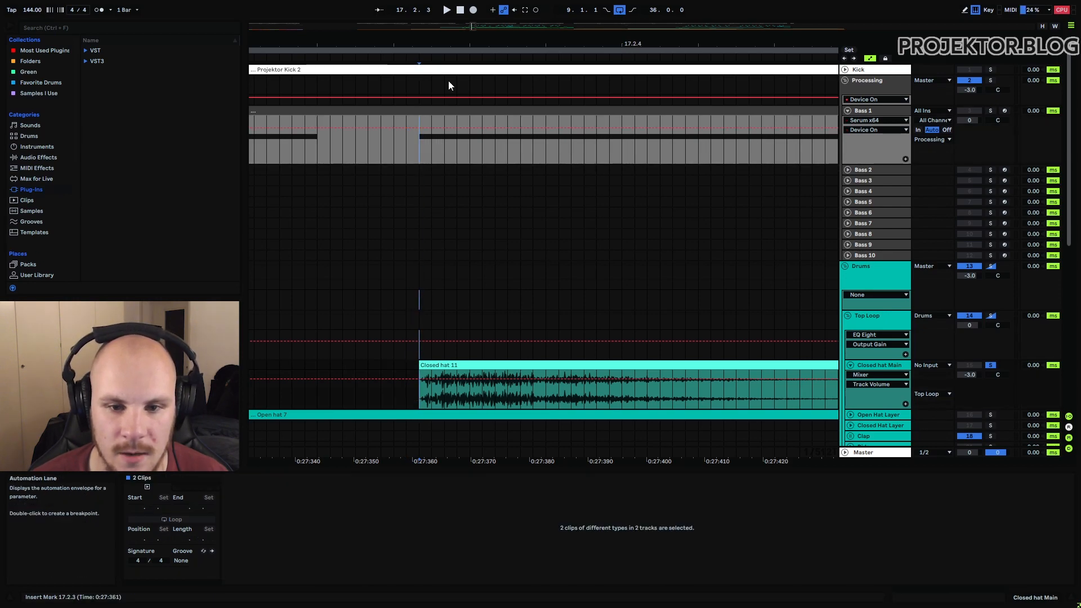
Select the hat spacing in turn: Closed hat Main from 17.3.3 to 17.4.3, Open Hat Layer from 17.2.2, and Closed Hat Layer from 17.3.2
left_click_drag(434, 45, 434, 14)
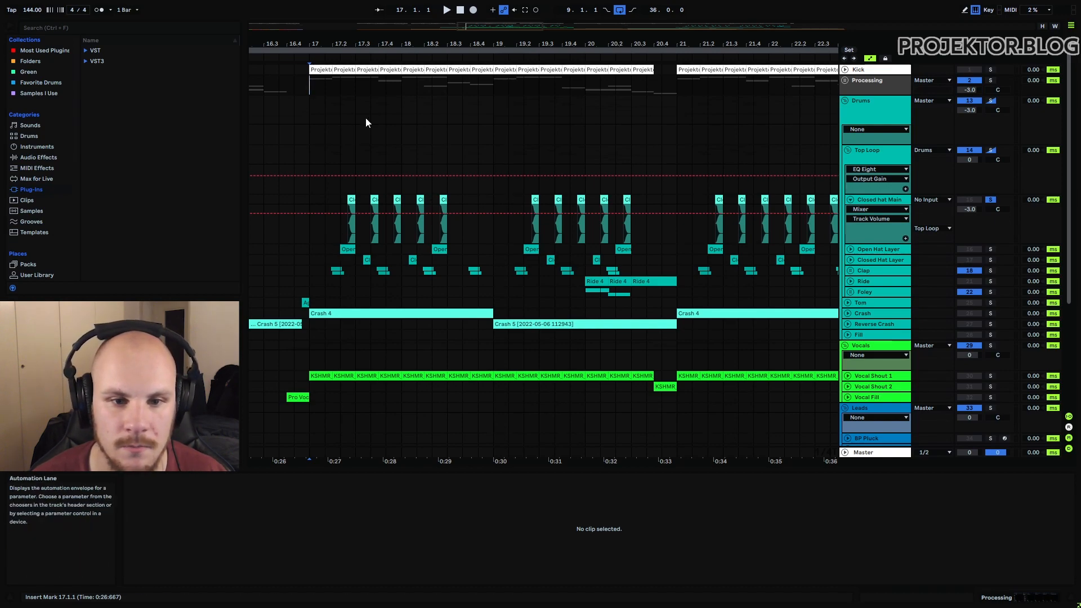
left_click_drag(352, 44, 350, 74)
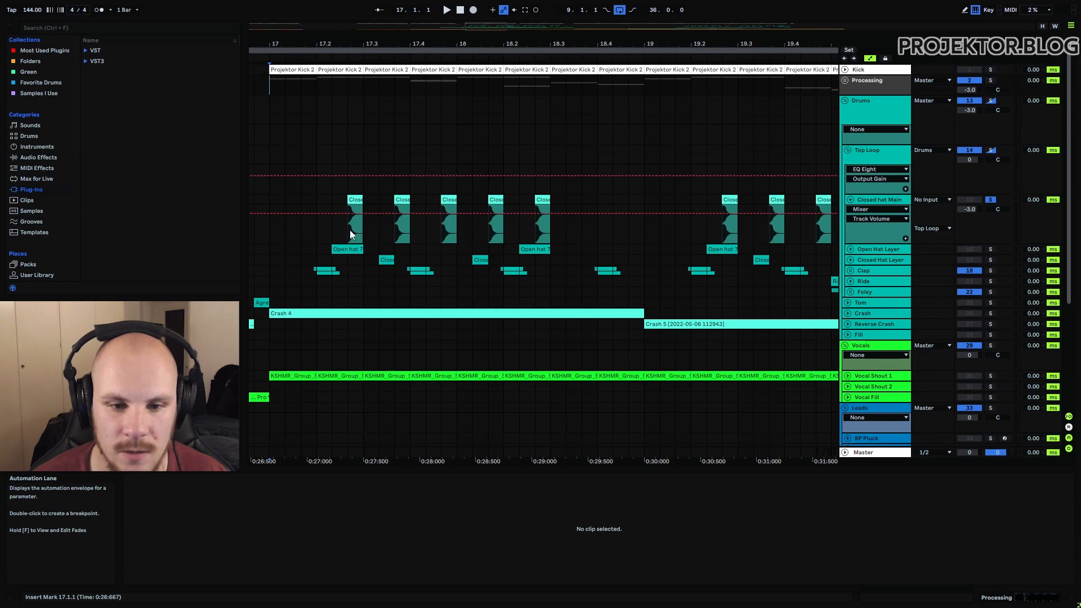
left_click_drag(350, 229, 441, 228)
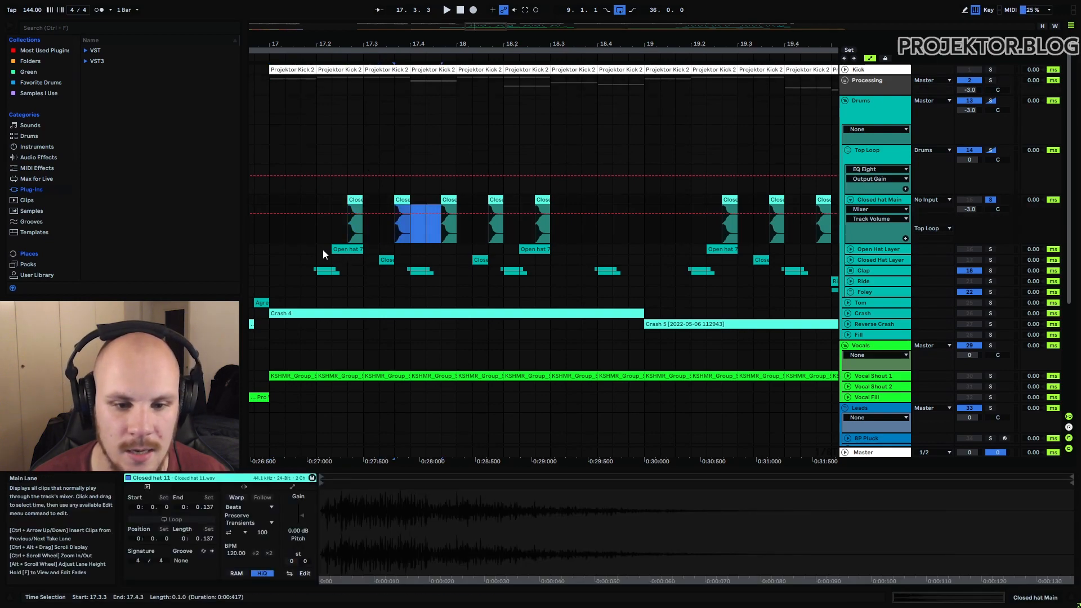
left_click_drag(328, 249, 517, 251)
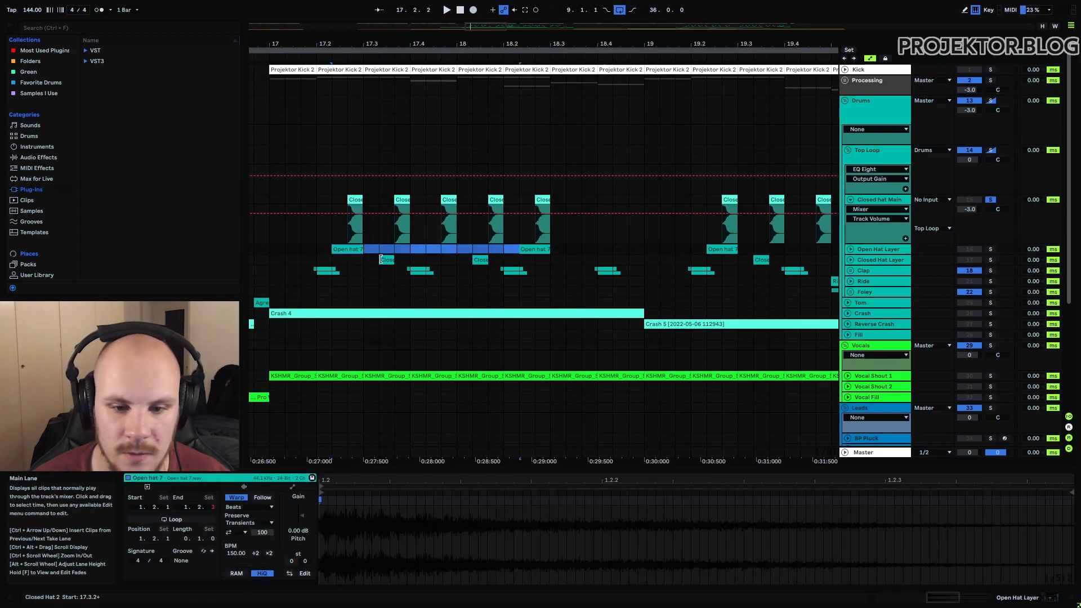
left_click_drag(381, 259, 466, 259)
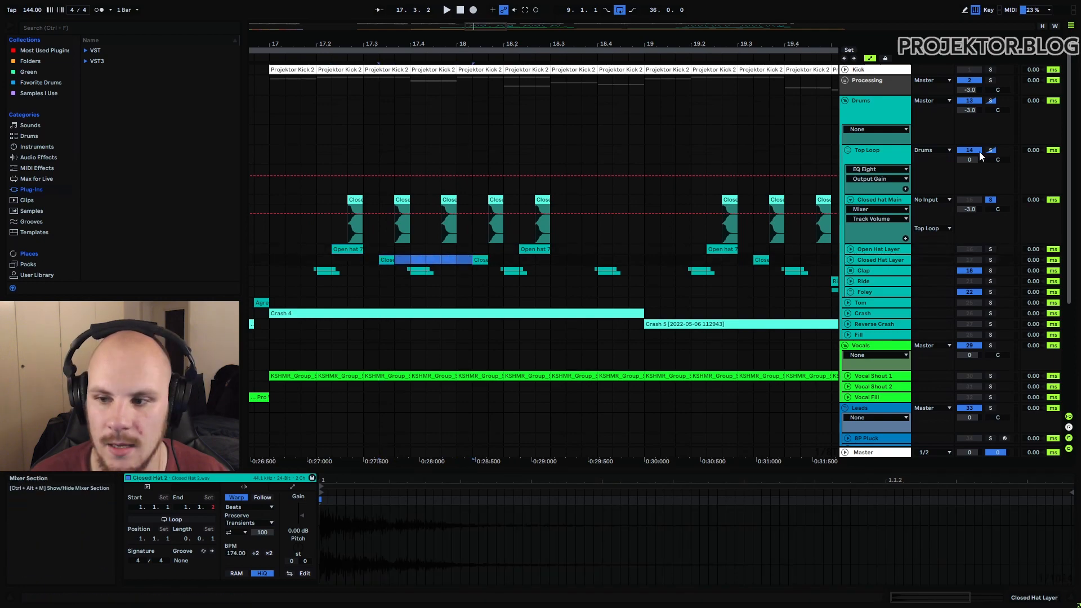
Solo the whole Top Loop group and play it from 17.1.1
left_click(990, 150)
left_click(267, 204)
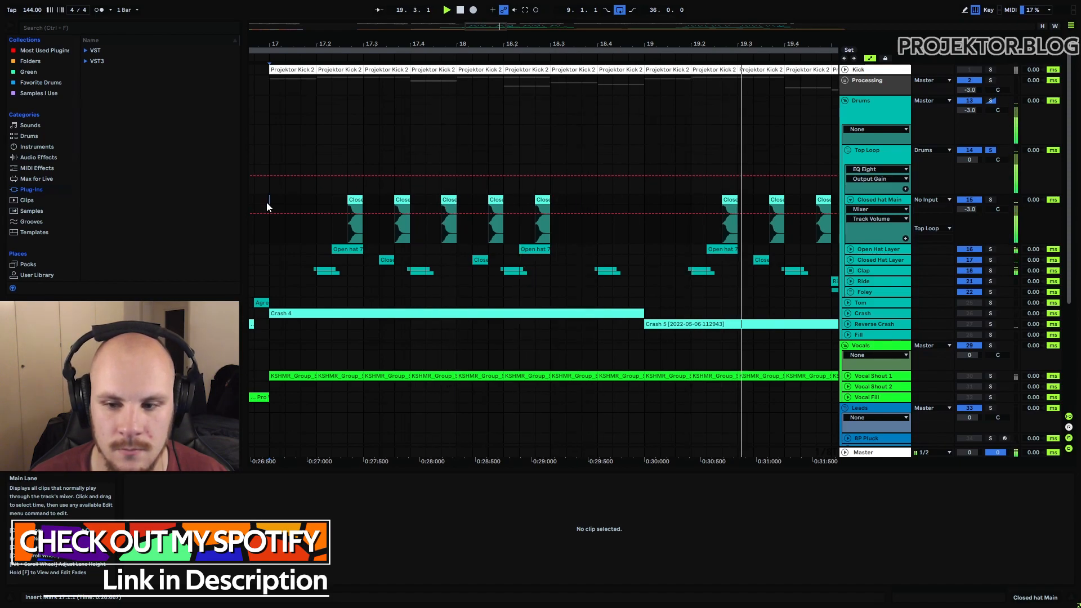
left_click_drag(415, 41, 408, 41)
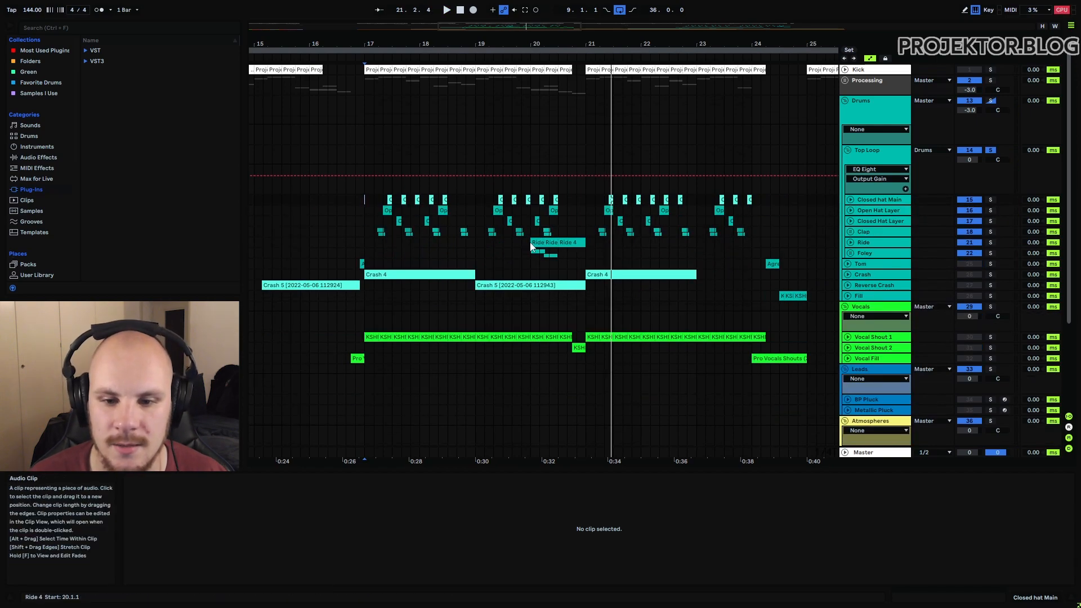
Select the Foley clips from 20.1.1 to 20.3.1, and the whole Drums group from 20.1.1 to 21.1.1
left_click(531, 246)
left_click_drag(583, 245, 538, 256)
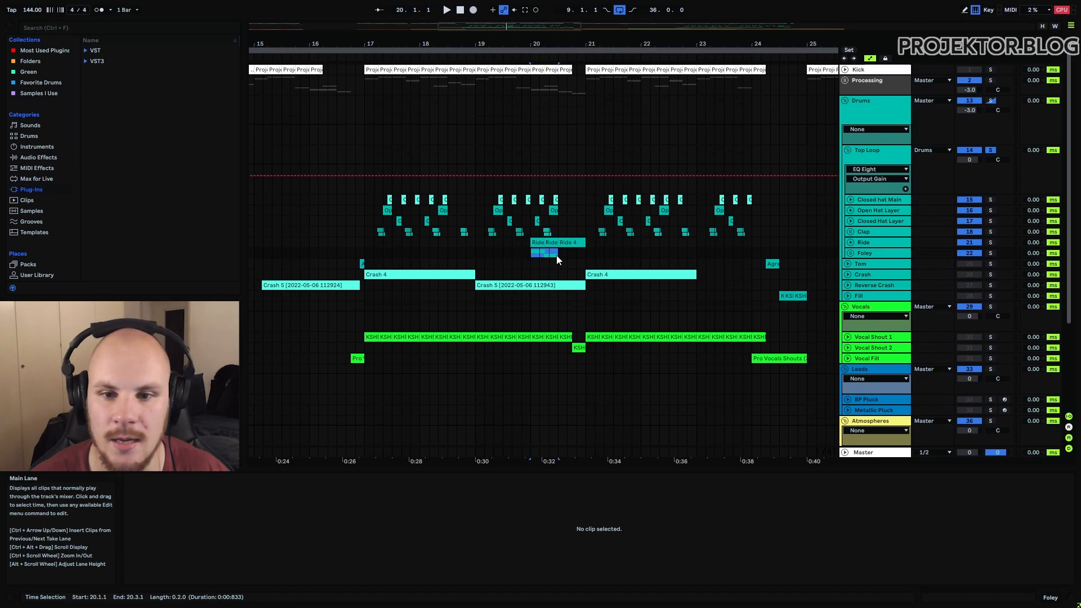
left_click_drag(547, 41, 506, 43)
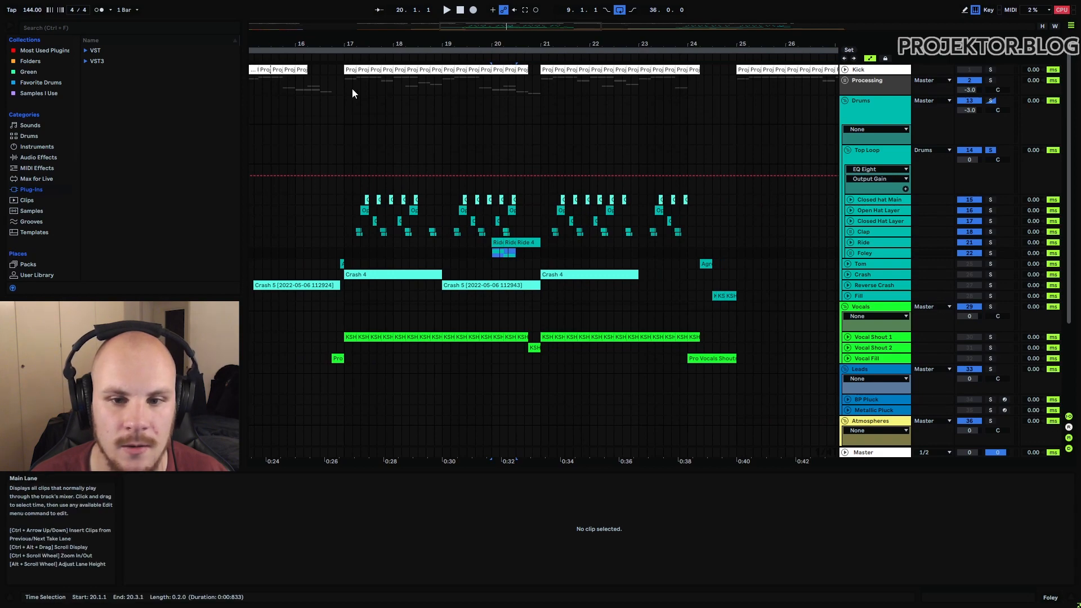
left_click_drag(494, 100, 542, 103)
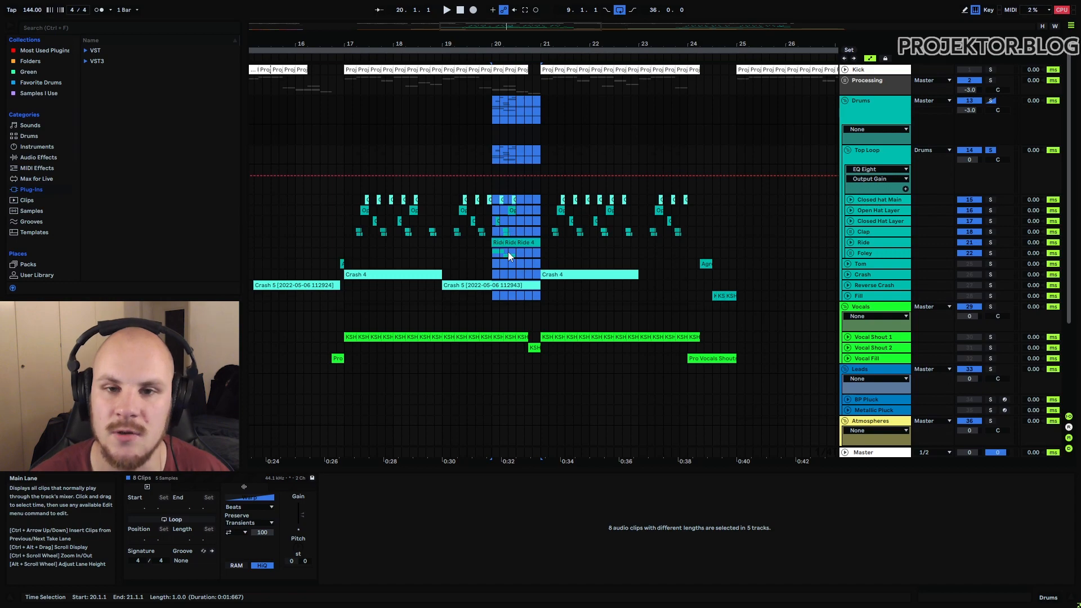
Unfold the Tom track, solo it together with Kick and Processing, and play from 16.1.1 through the tom hit before bar 17
left_click(850, 264)
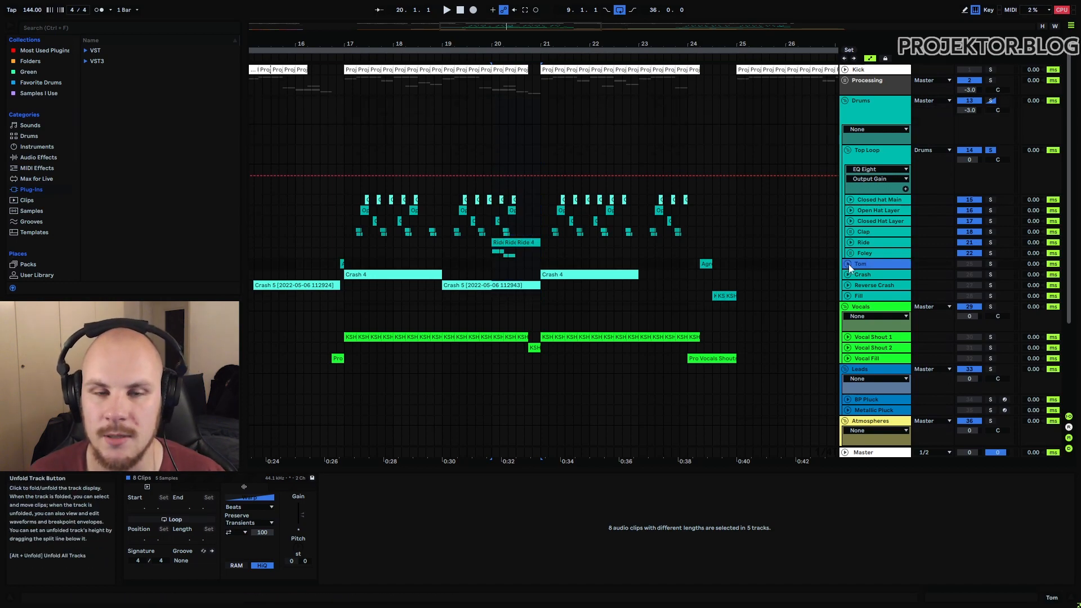
left_click(848, 264)
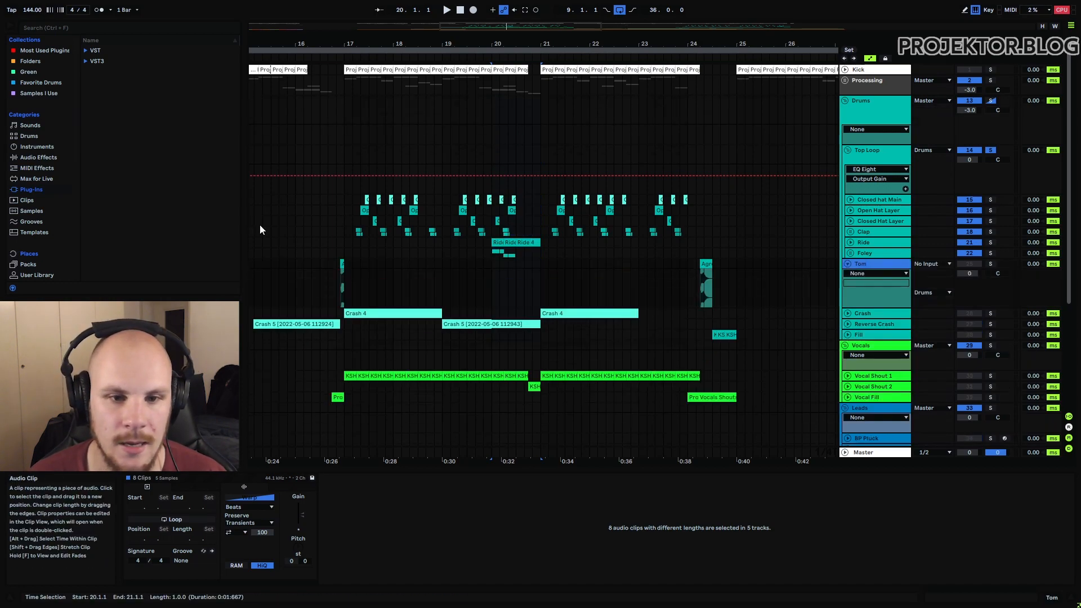
left_click_drag(345, 39, 345, 68)
left_click_drag(350, 287, 524, 204)
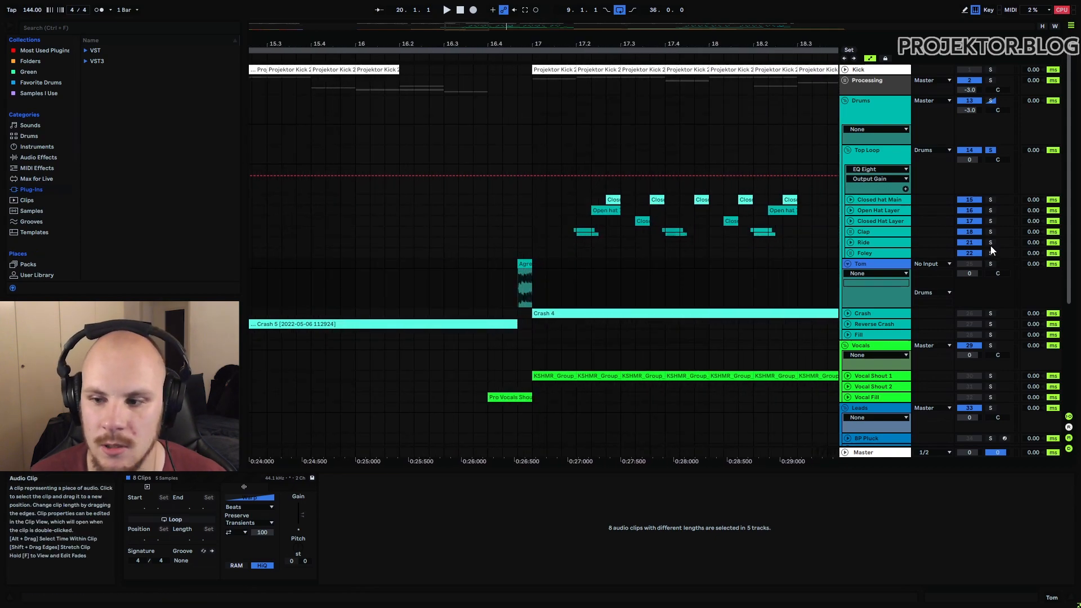
left_click(990, 263)
left_click(360, 263)
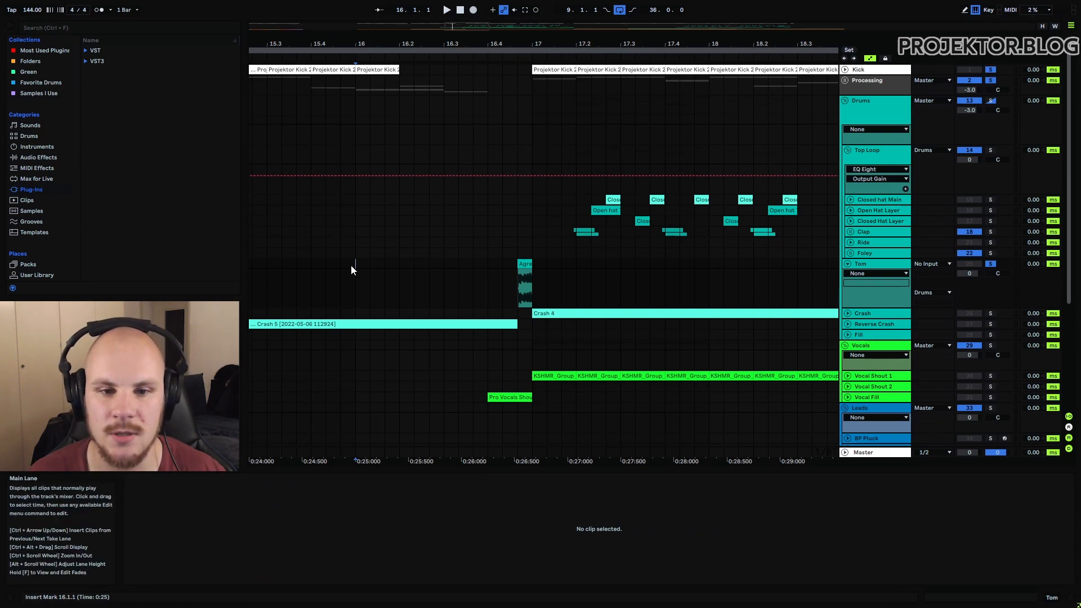
key("space")
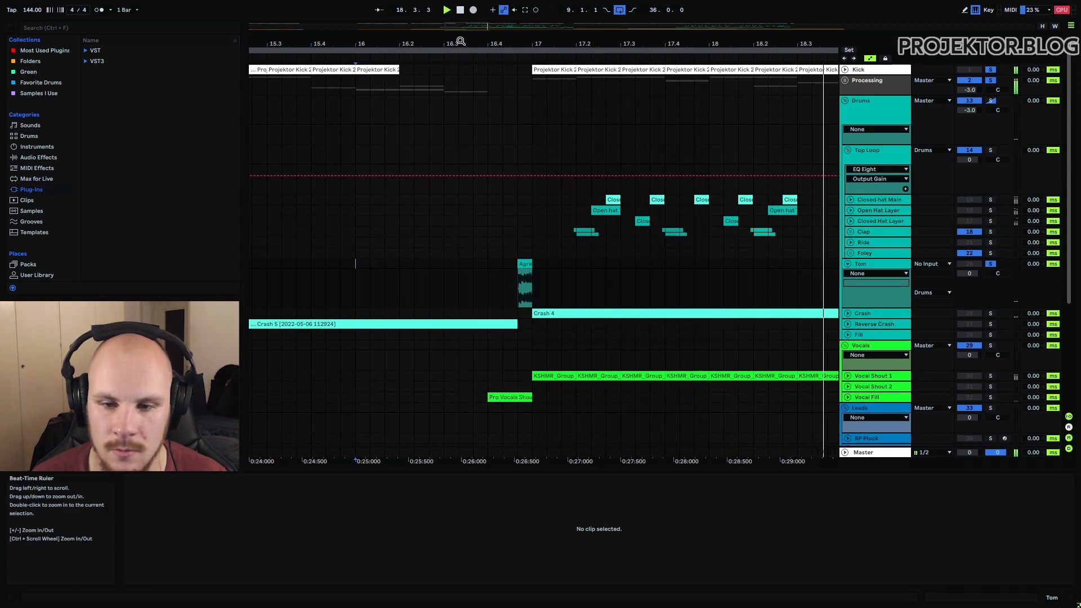
key("space")
Select the Agressive Tom C# clip from 24.2.1 to 24.3.1, and the first tom fill clip on the Fill track
left_click_drag(458, 40, 542, 85)
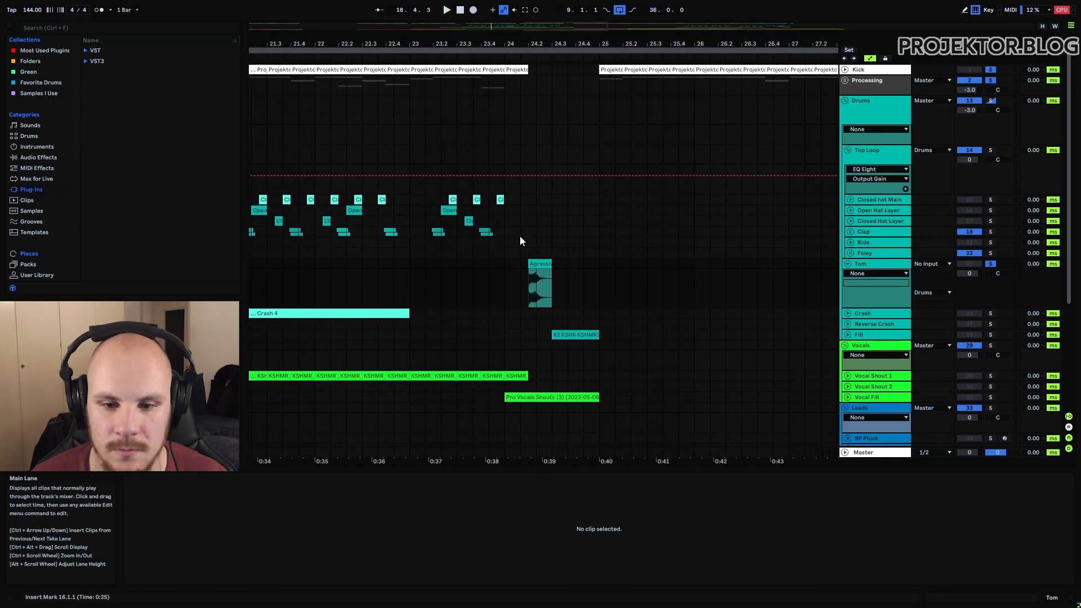
left_click_drag(542, 46, 541, 65)
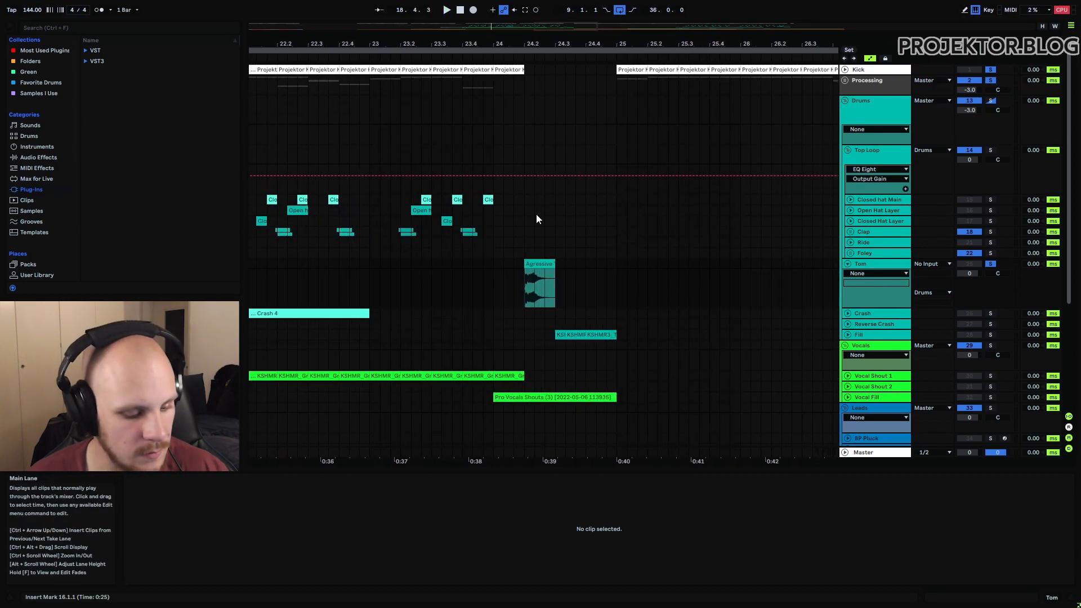
left_click_drag(500, 265, 558, 263)
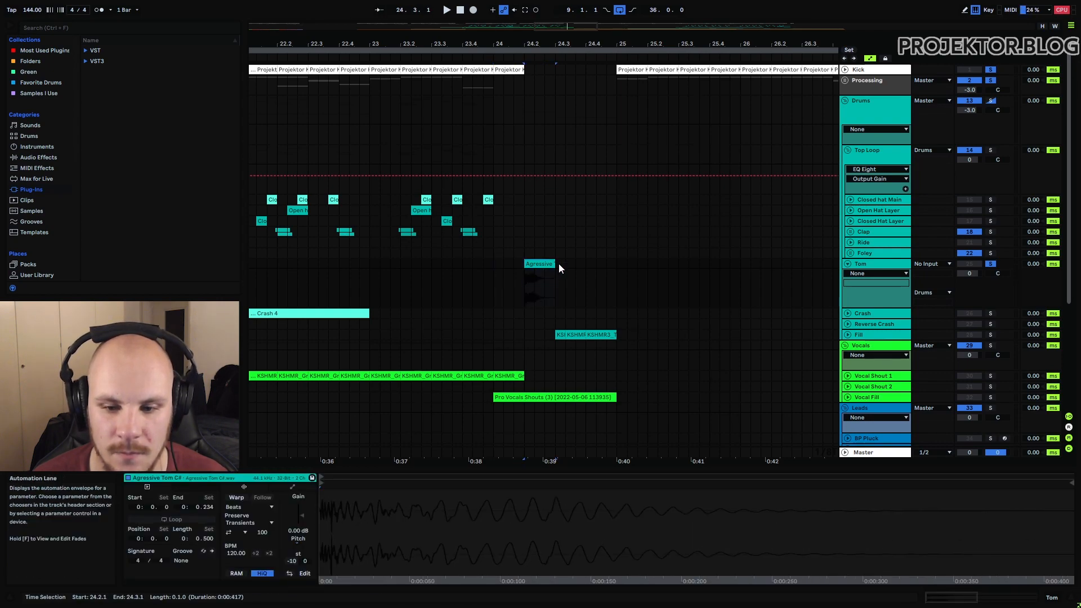
left_click(558, 332)
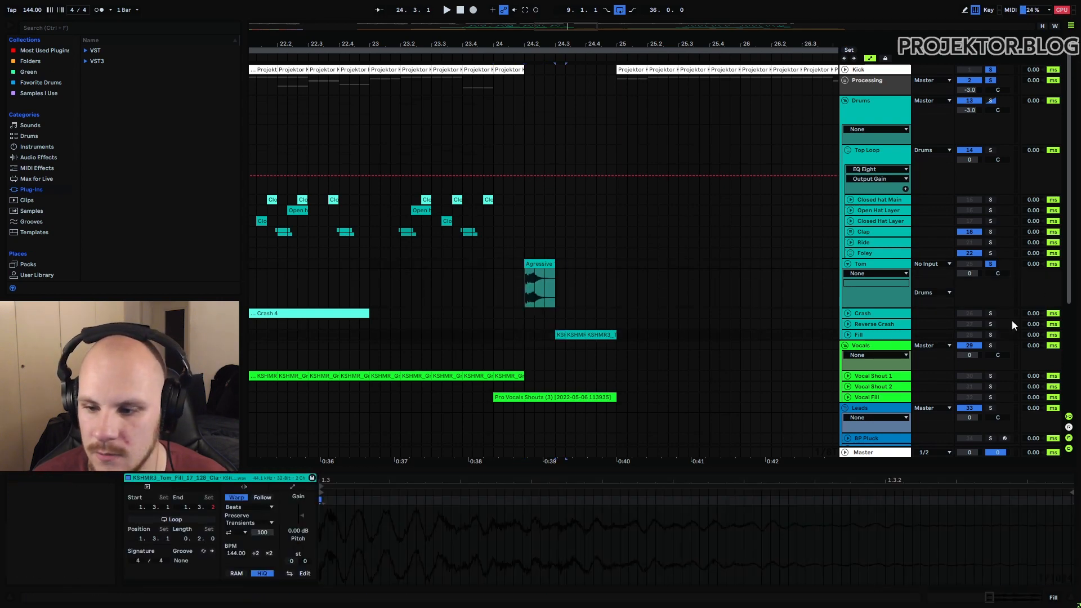
Add the Fill track to the solos and play the transition from 24.1.1
left_click(992, 334, "ctrl")
left_click(506, 262)
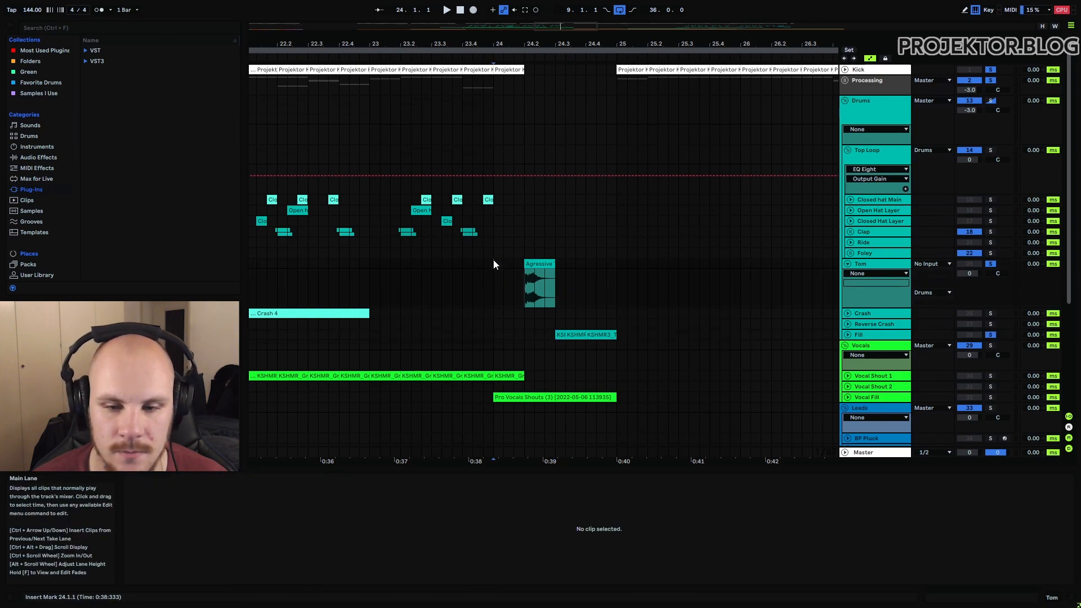
key("space")
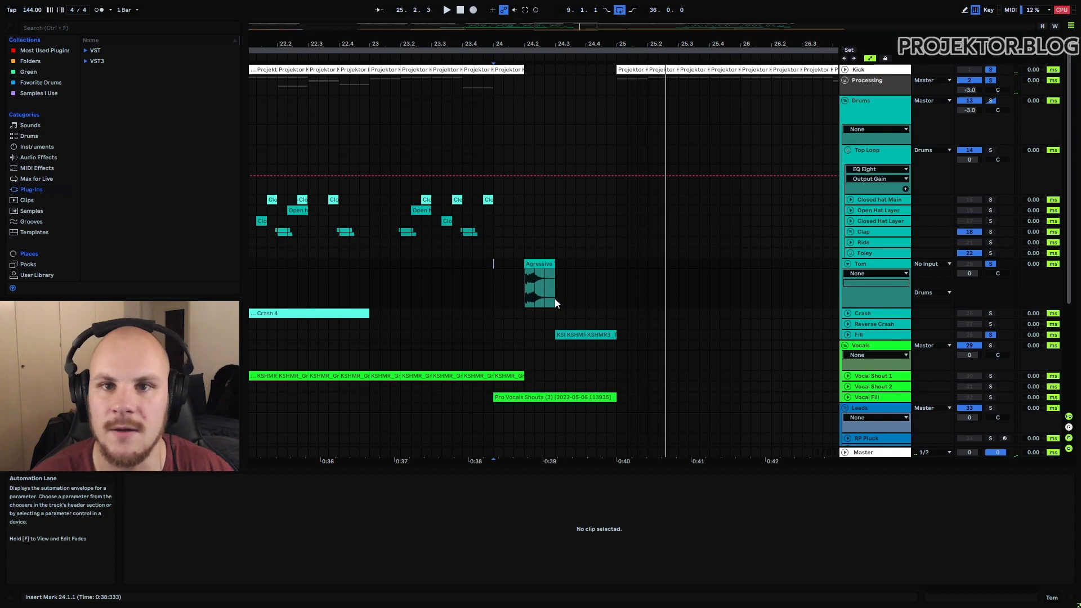
Audition the transition from 24.1.1 with the Agressive Tom C# clip deactivated, and reactivate the clip
left_click(528, 265)
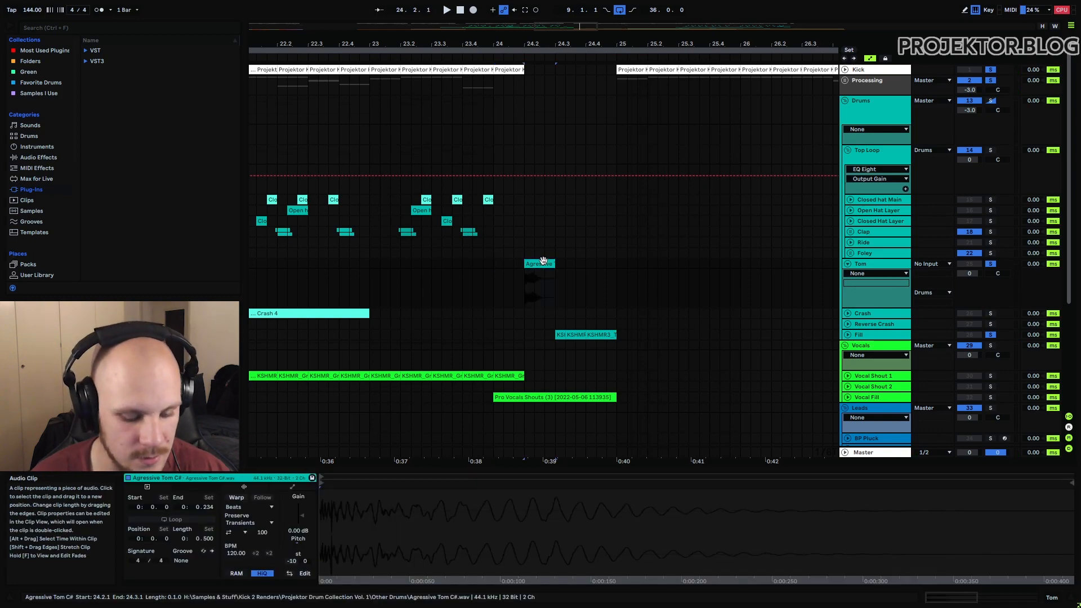
left_click(495, 265)
key("space")
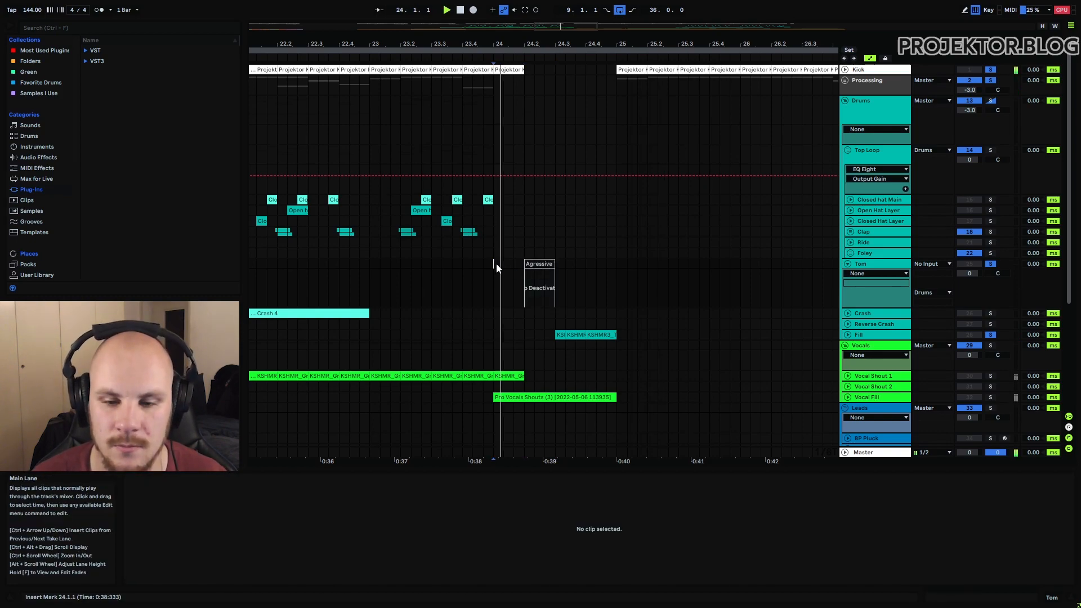
key("space")
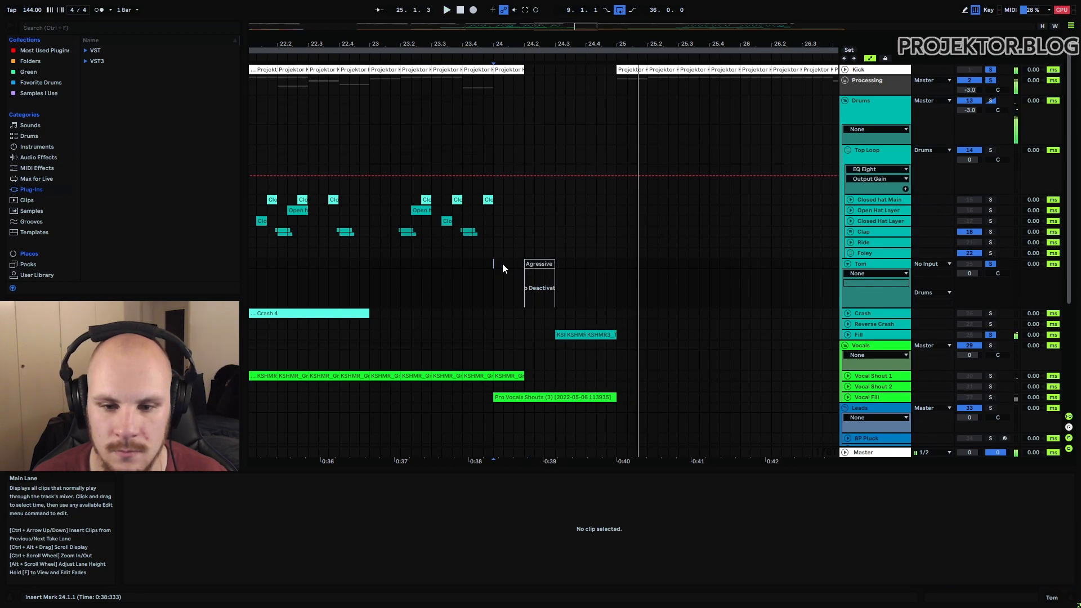
left_click(528, 264)
key("0")
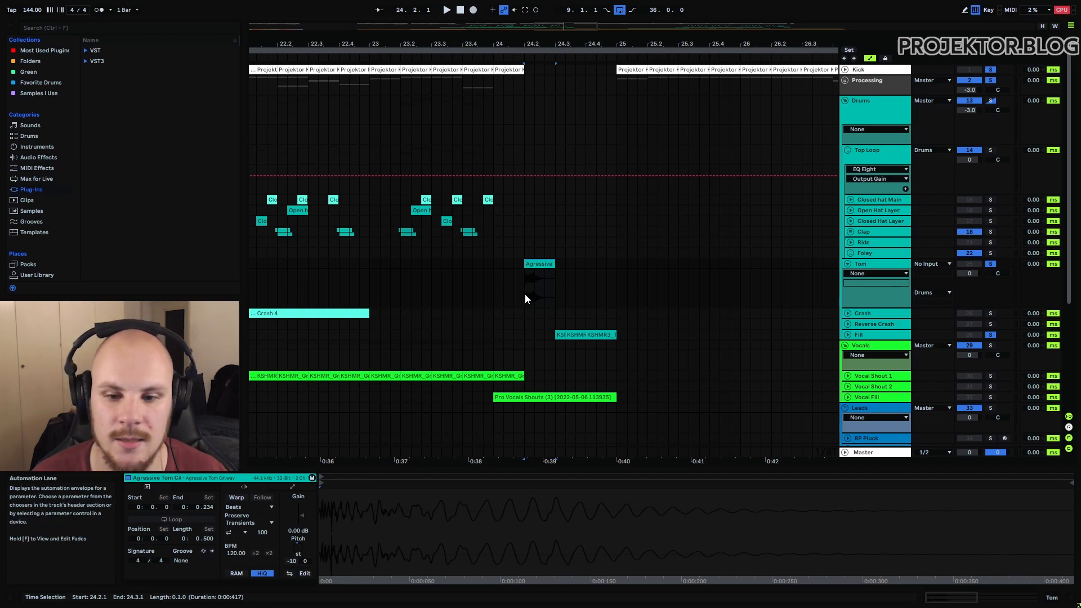
Unfold the Fill track and select its clips from 24.3.1 to 25.1.1, and the individual tom fill clip starting at 24.3.2
left_click_drag(634, 44, 627, 88)
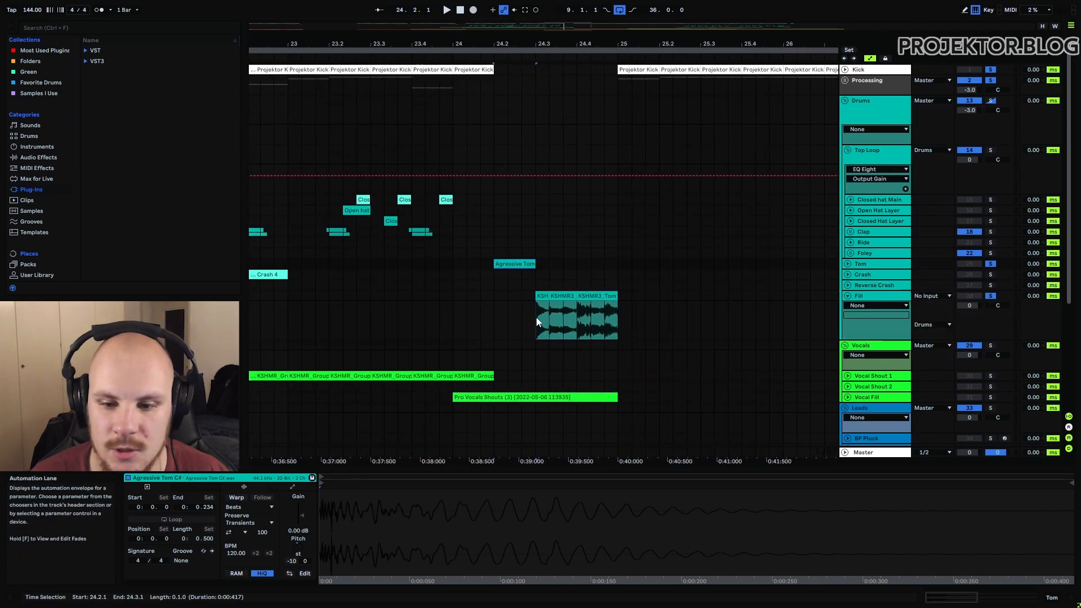
left_click_drag(536, 316, 619, 298)
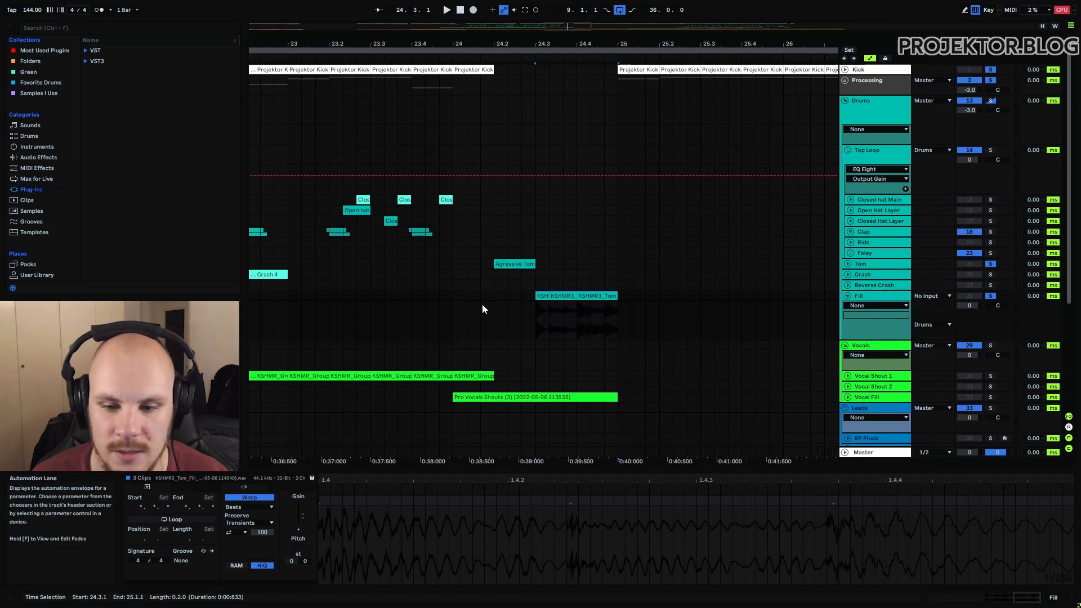
double_click(574, 40)
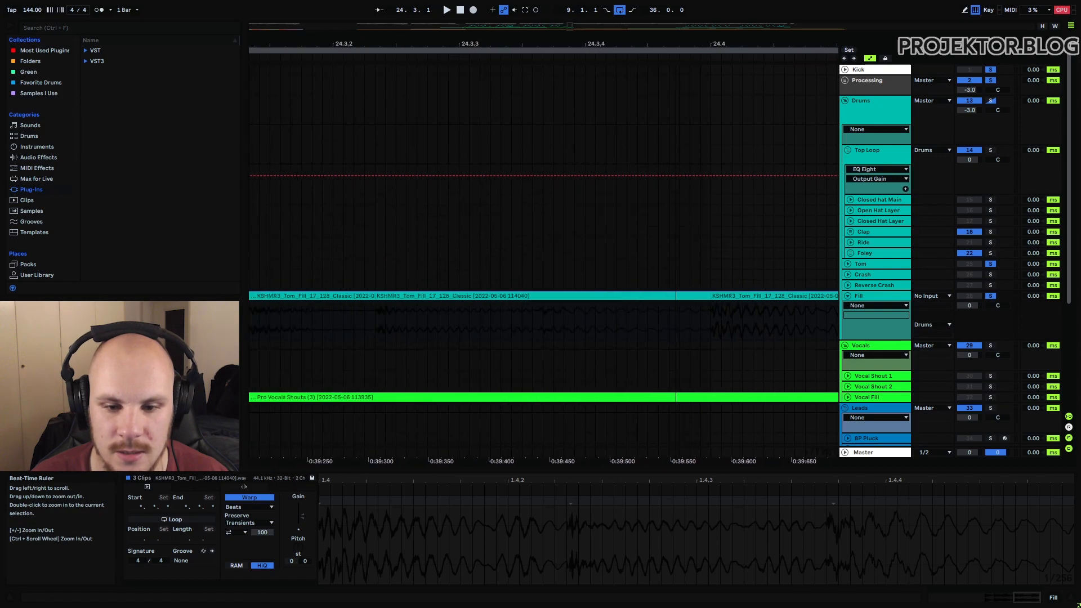
left_click(744, 295)
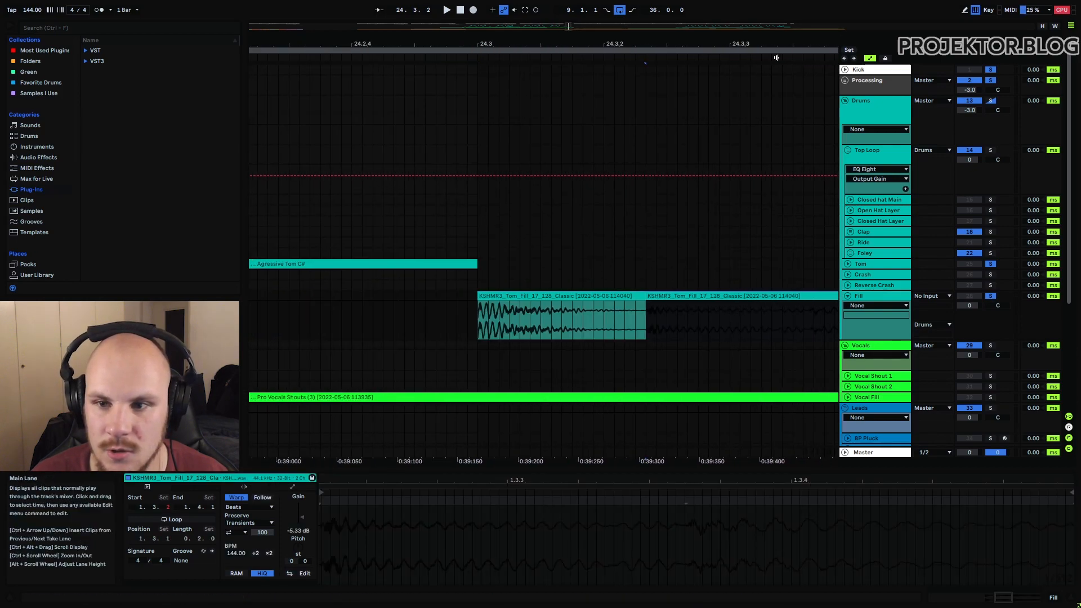
Examine the tom fill clips on the Fill track between 24.3.1 and 25.1.1, selecting the first one's start at 24.3.1
left_click_drag(772, 44, 666, 48)
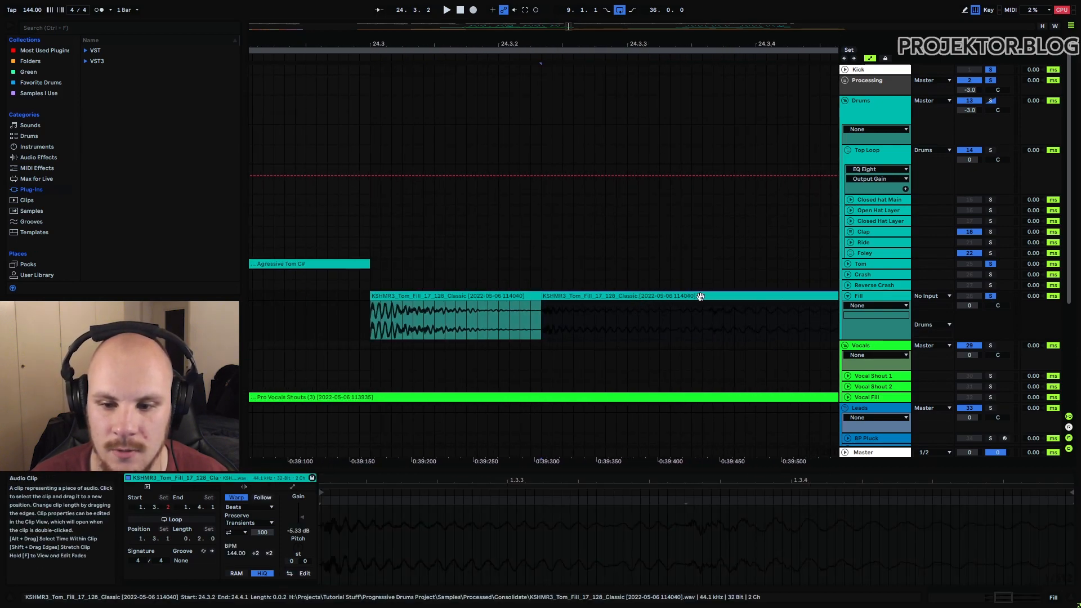
left_click_drag(569, 44, 568, 5)
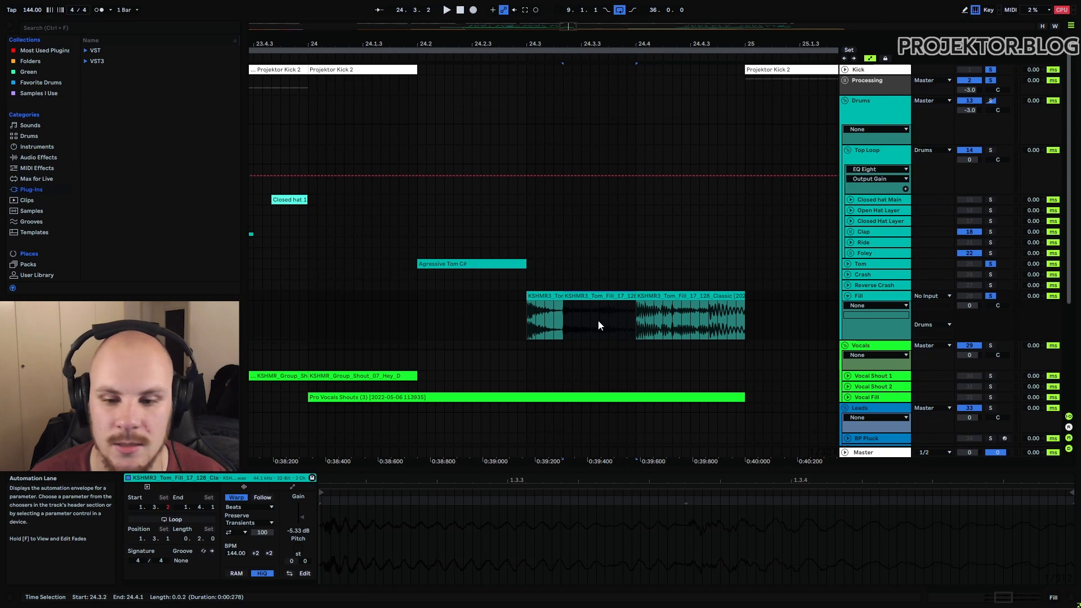
left_click(538, 320)
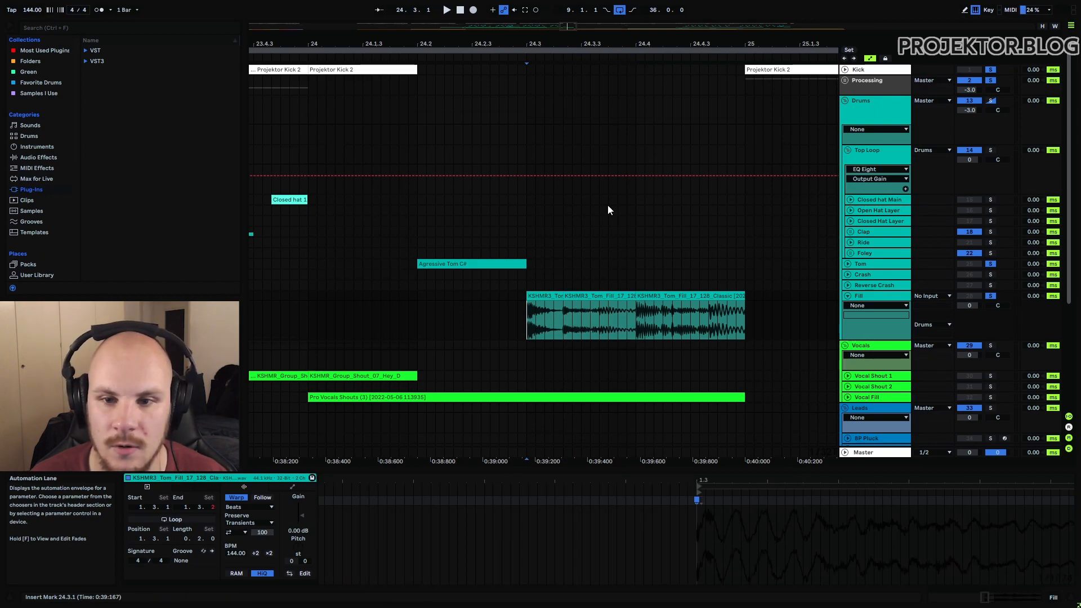
left_click_drag(611, 44, 609, 164)
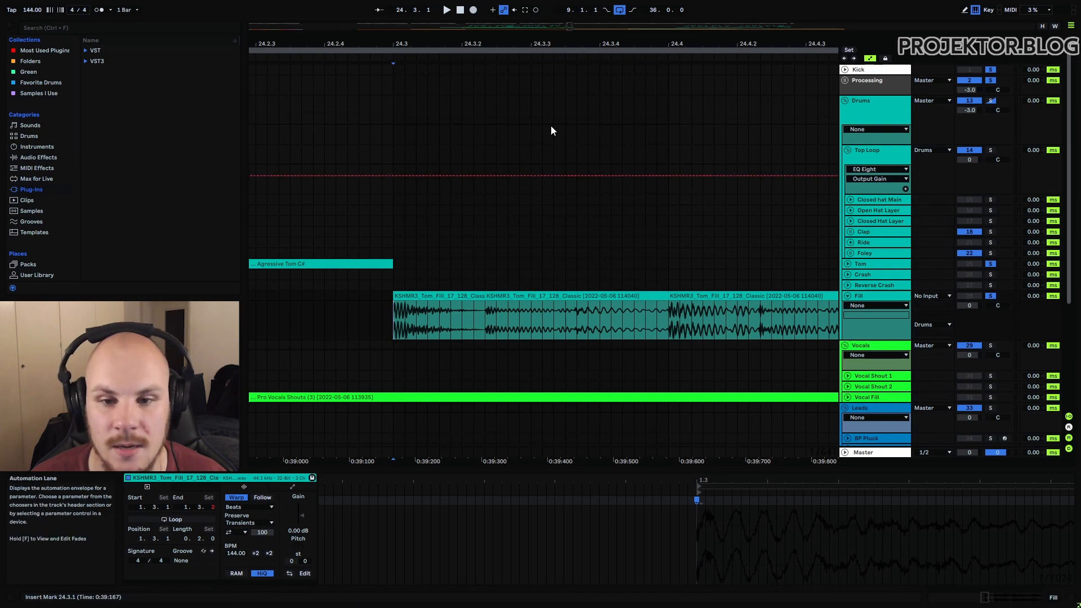
scroll(559, 214, "down", 10)
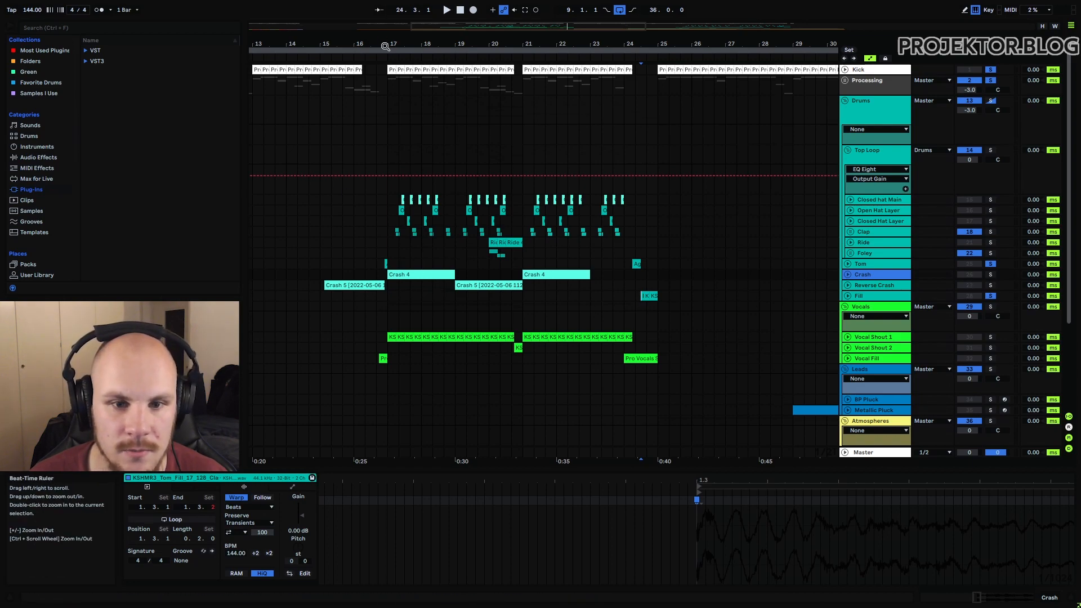
Select the Crash 5 clip on the Reverse Crash track before bar 17, and the Crash 4 clip starting at 17.1.1
mouse_move(382, 44)
left_mouse_down()
mouse_move(382, 95)
mouse_move(525, 107)
mouse_move(462, 106)
mouse_move(477, 104)
left_mouse_up()
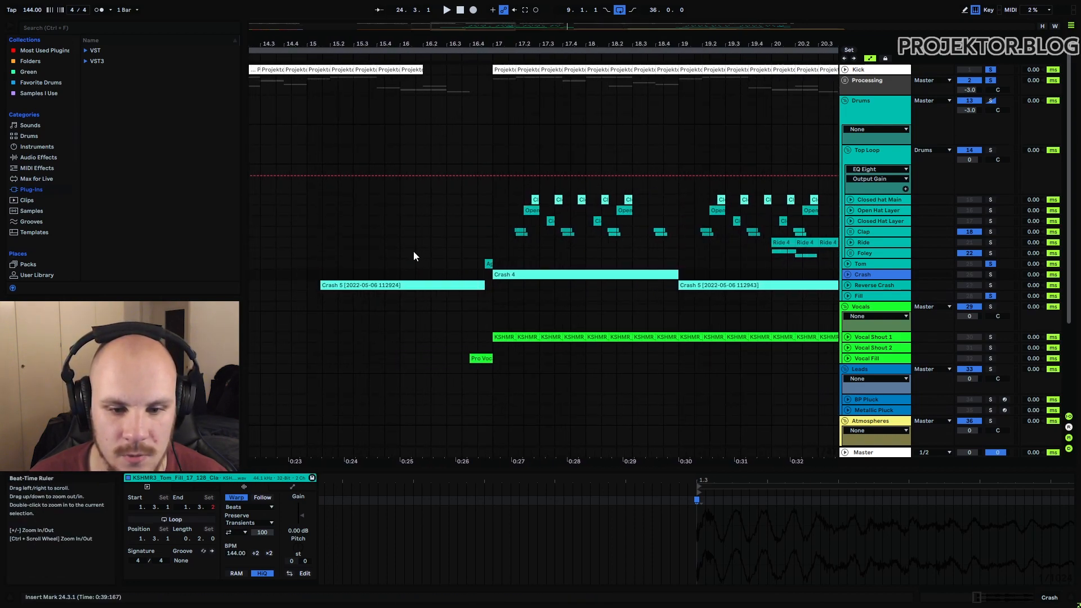
left_click(382, 286)
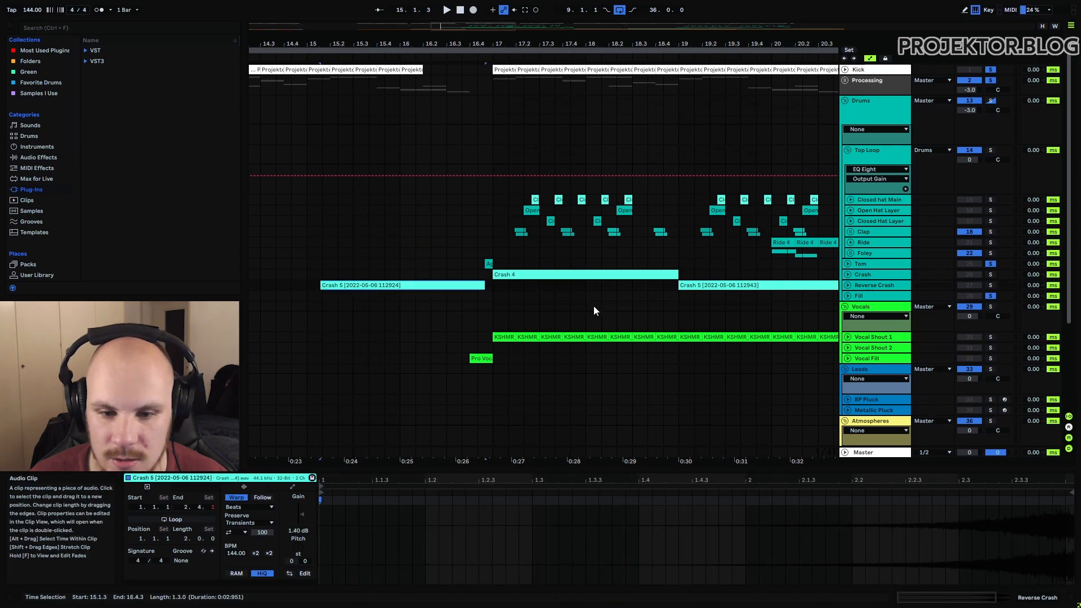
left_click(515, 274)
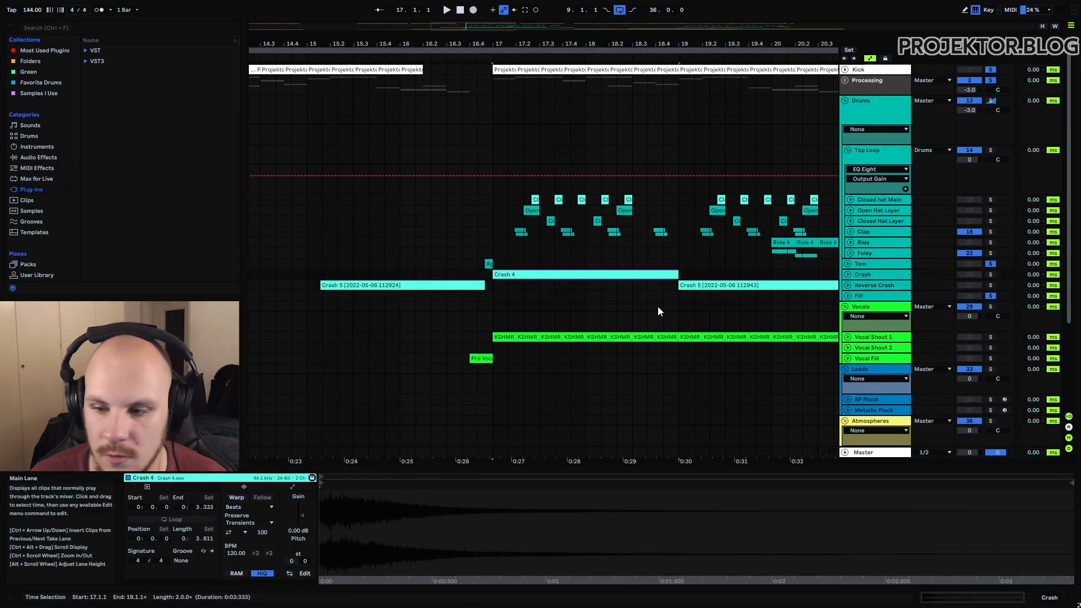
Solo the Crash track, switch the solo to Reverse Crash, and play the arrangement from 15.1.1
left_click(991, 275)
left_click(990, 285)
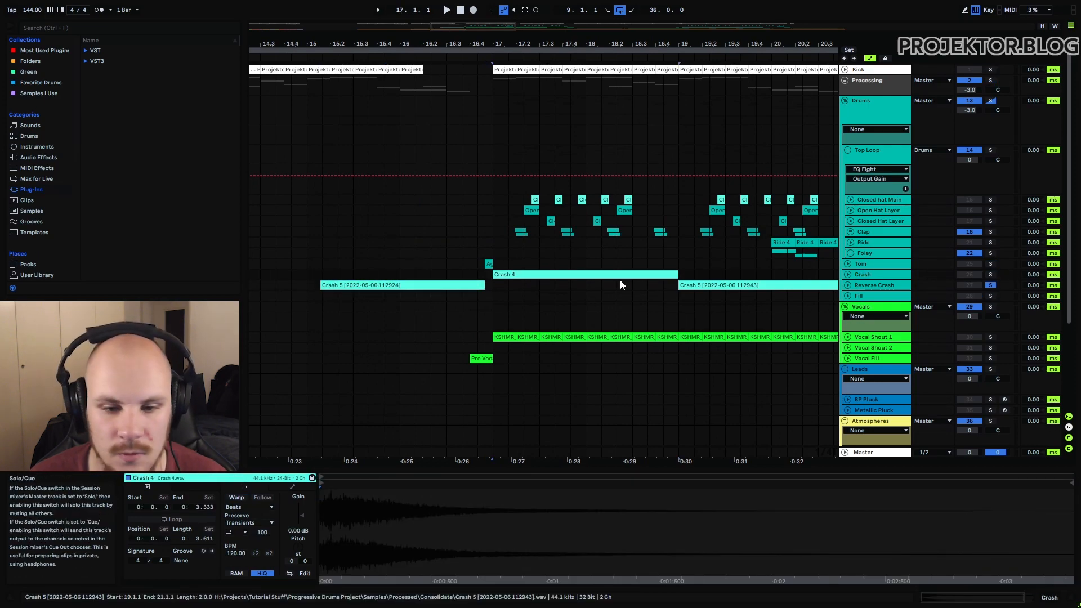
left_click(308, 274)
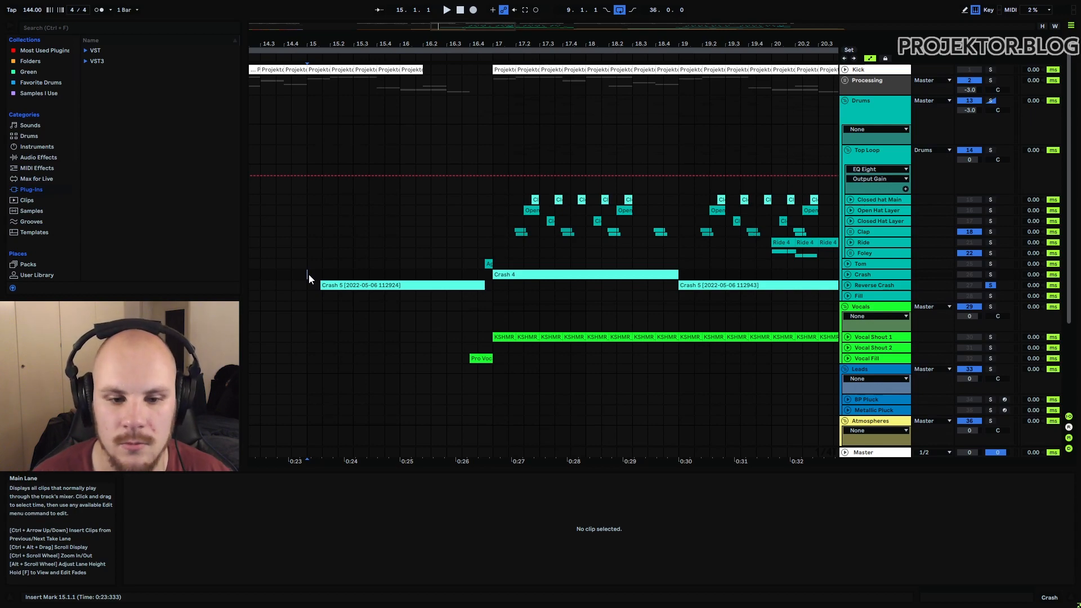
key("space")
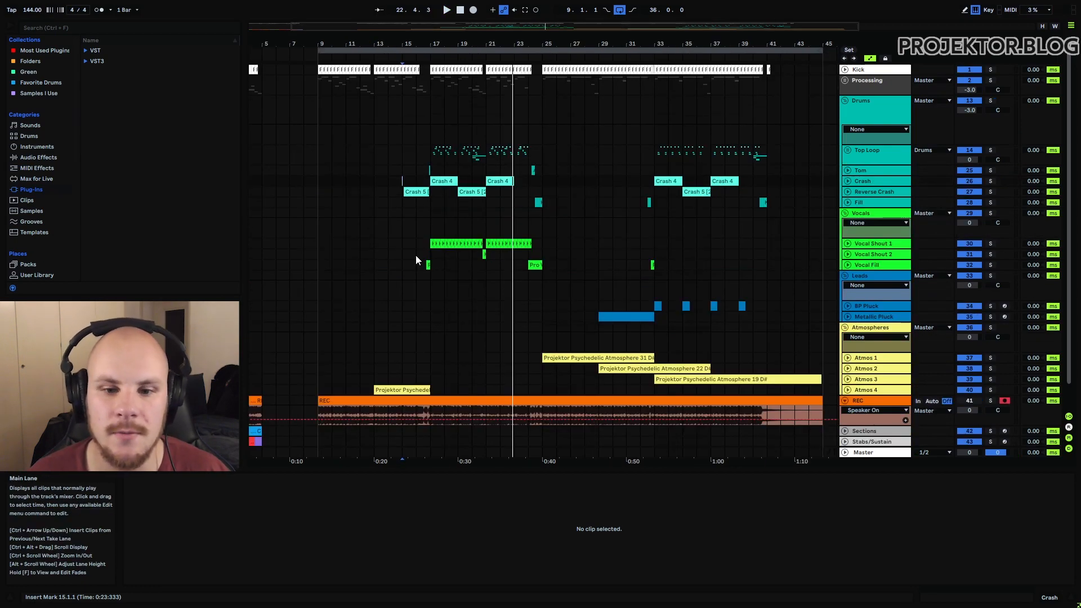
Solo the Vocals group and briefly unfold the Vocal Shout 2 track to view its clip before bar 21
left_click(882, 214)
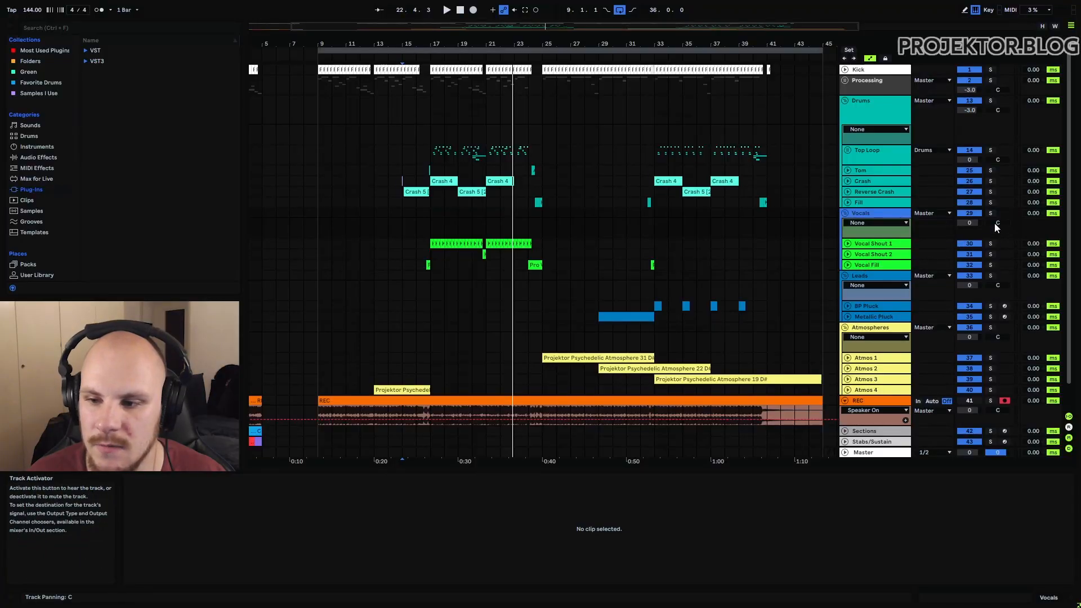
left_click(991, 212)
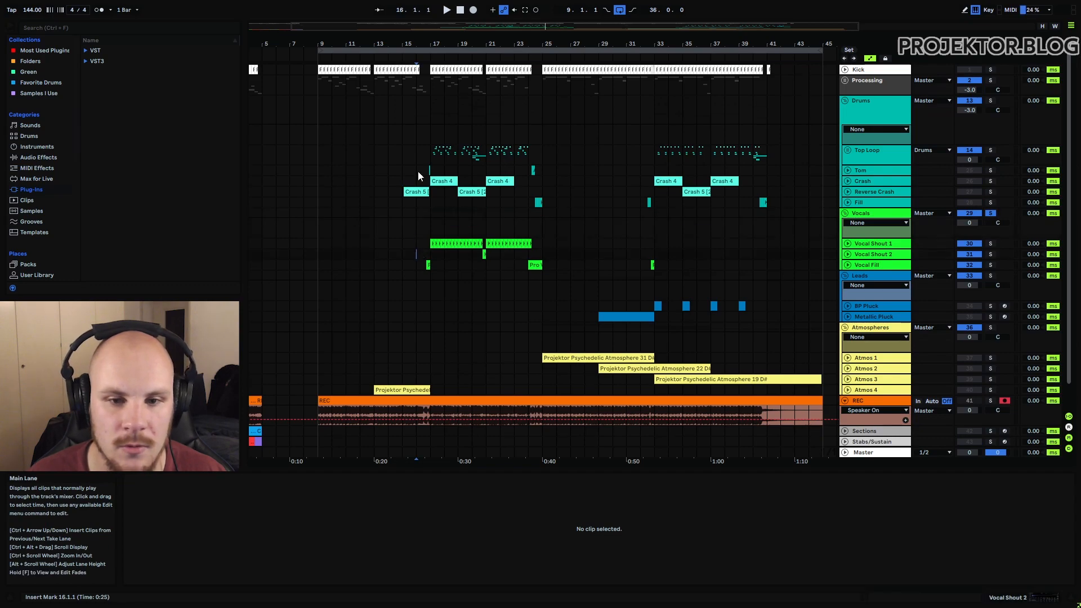
scroll(418, 176, "up", 5)
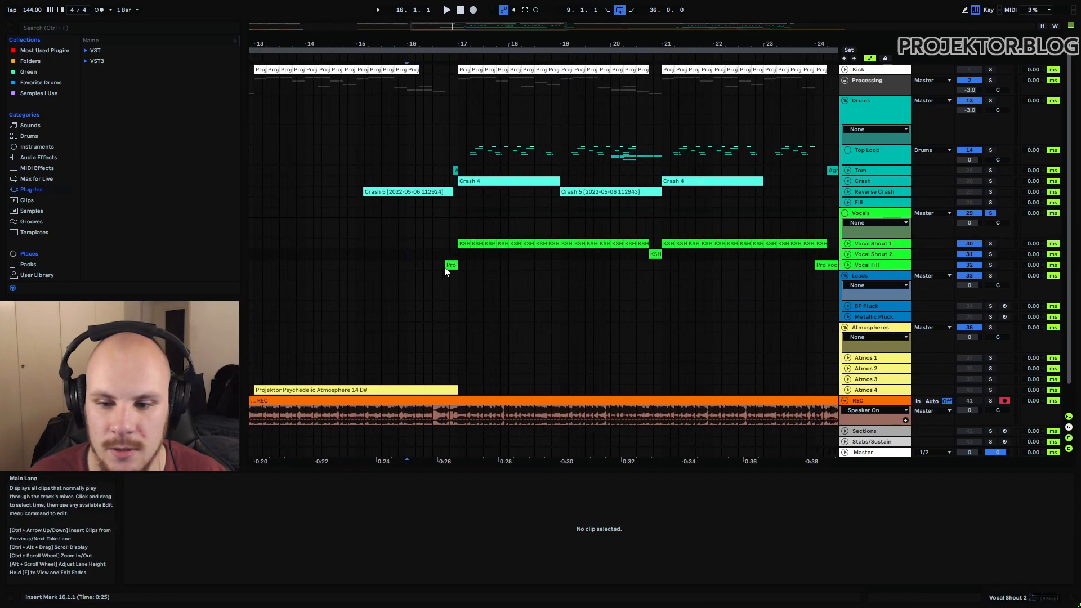
left_click(848, 254)
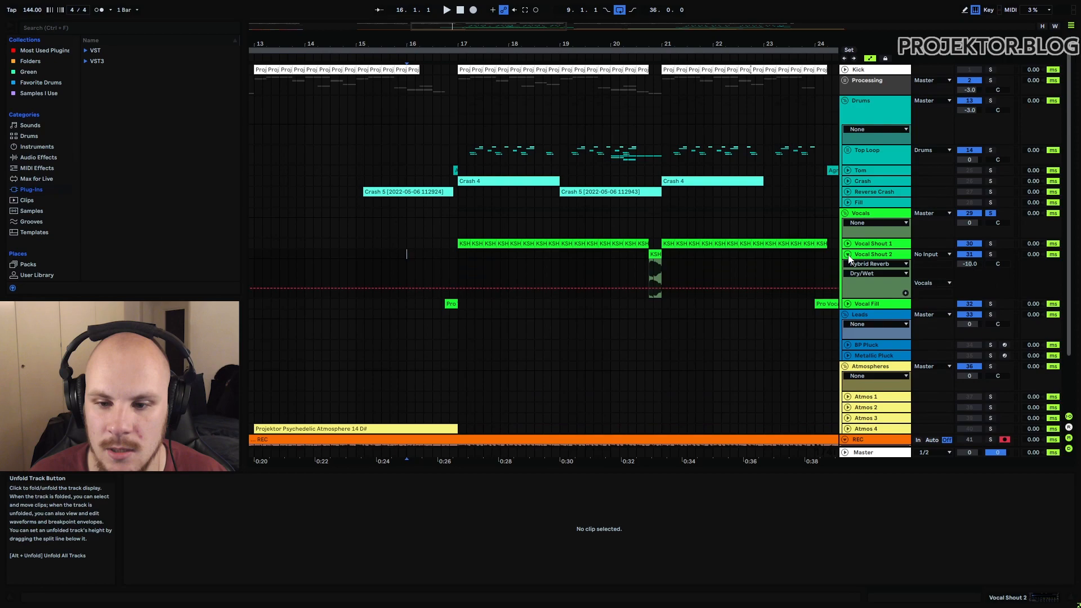
left_click(848, 255)
Select the Pro Vocals Shouts (3) clip at 24.1.1 on the Vocal Fill track, and play the soloed vocals from 16.1.1
left_click_drag(648, 43, 46, 76)
left_click(521, 266)
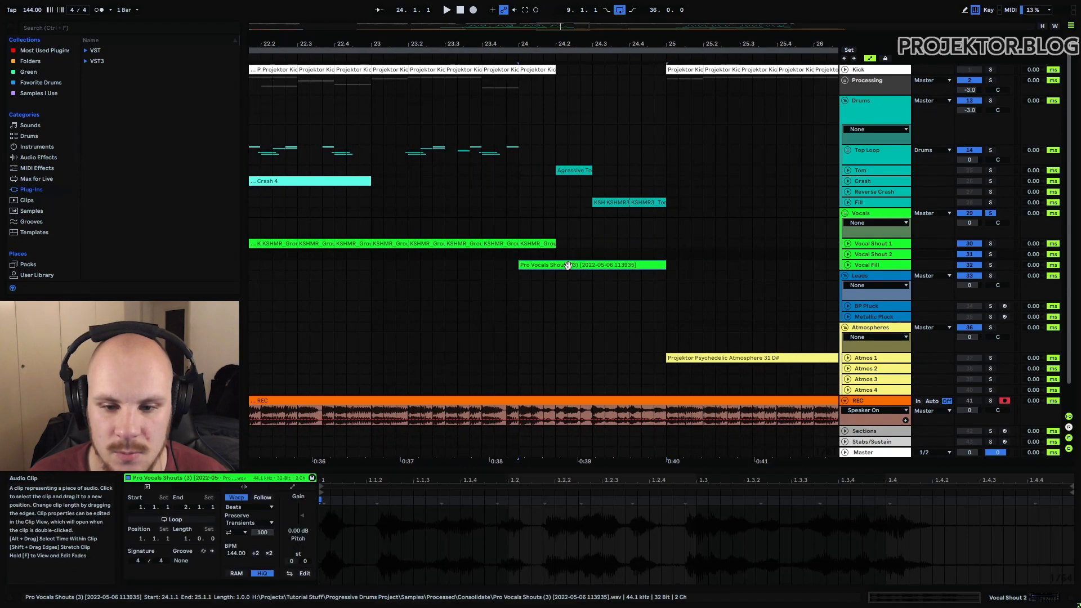
left_click_drag(498, 45, 637, 8)
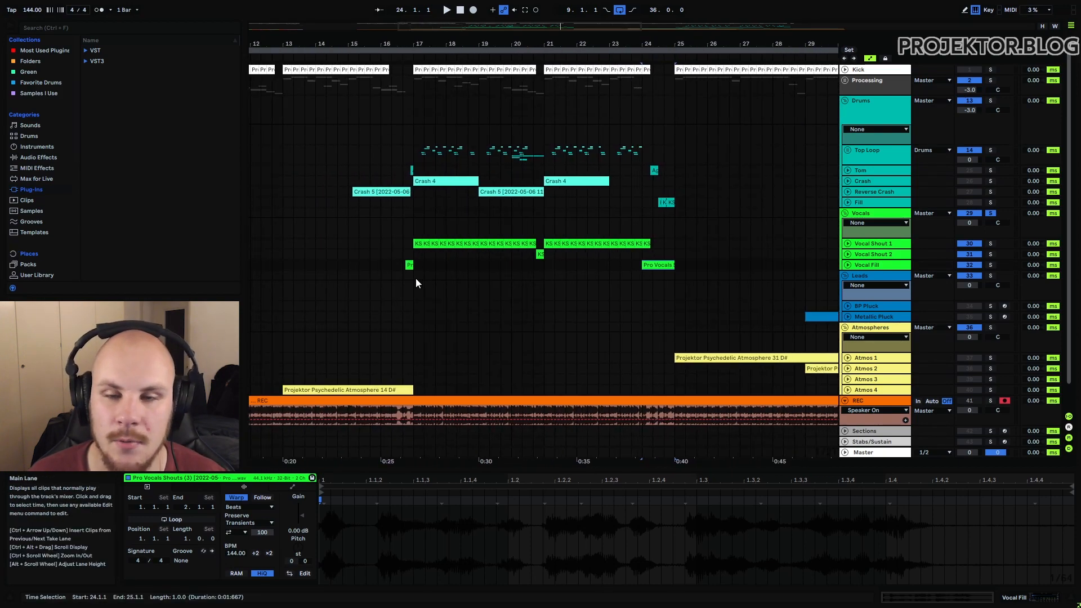
left_click(383, 264)
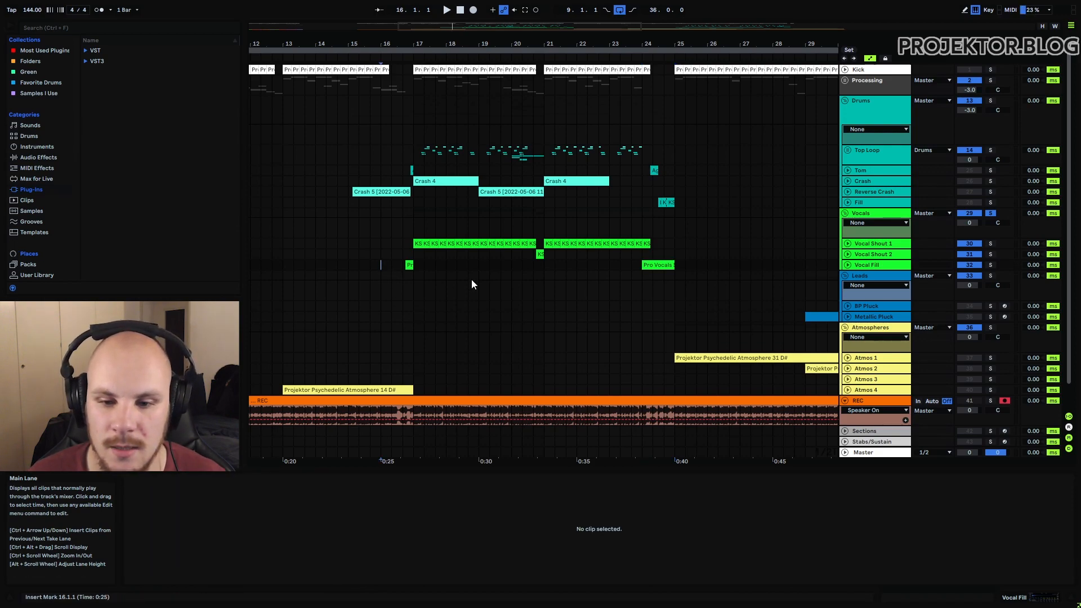
key("space")
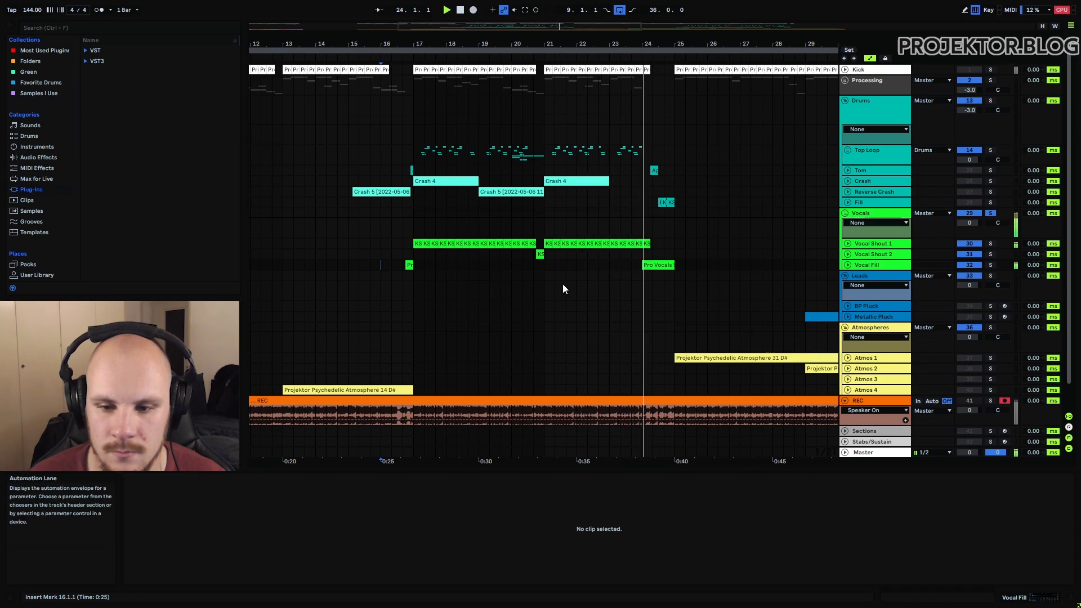
Solo the Vocal Shout 1 track together with the Kick and play them from 17.1.1
left_click(889, 245)
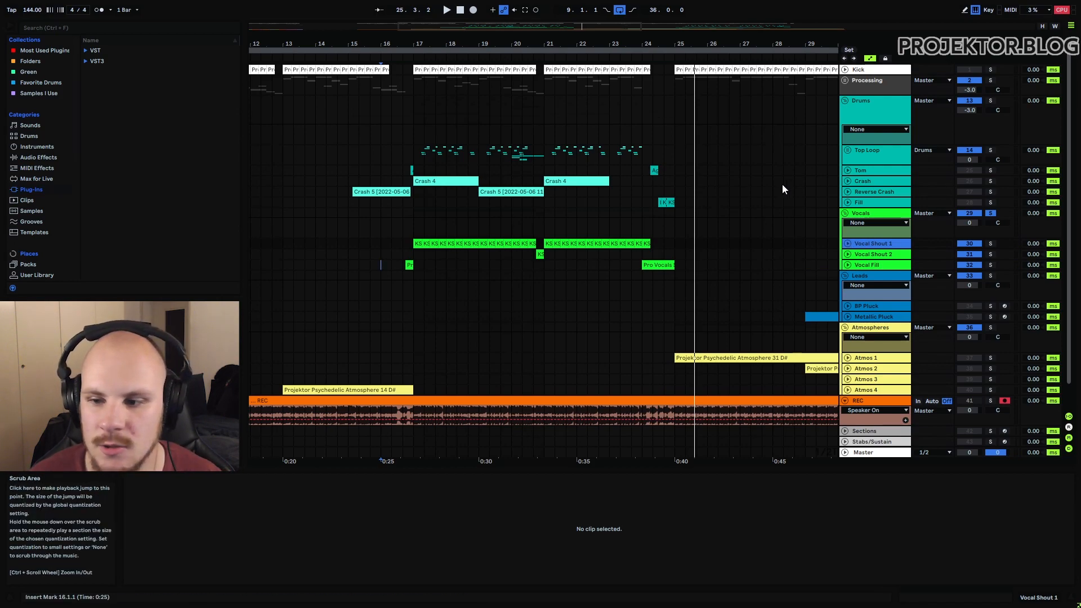
left_click(990, 69)
left_click(414, 219)
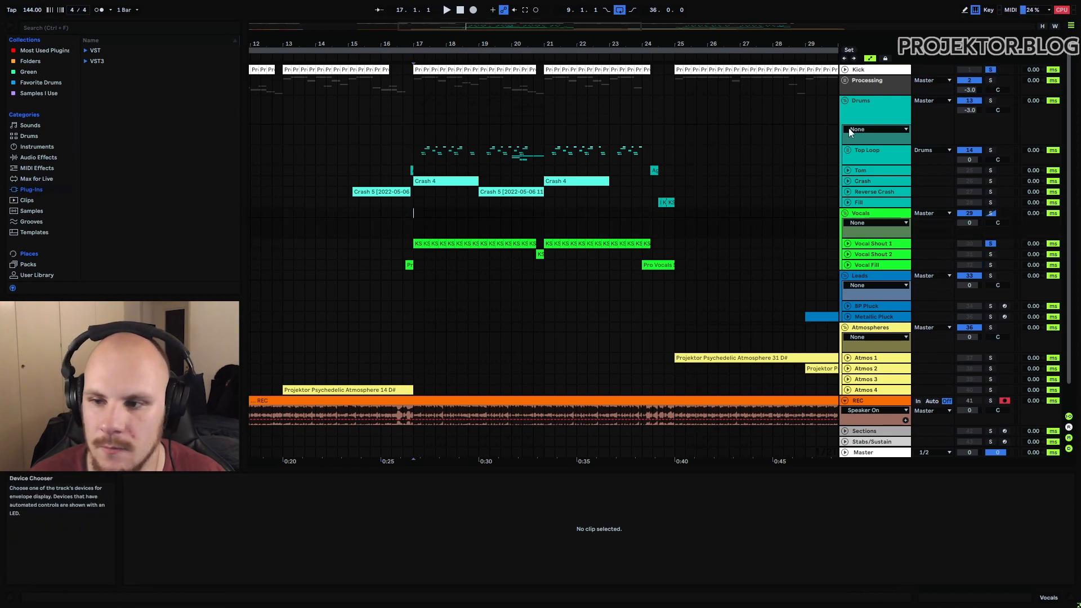
key("space")
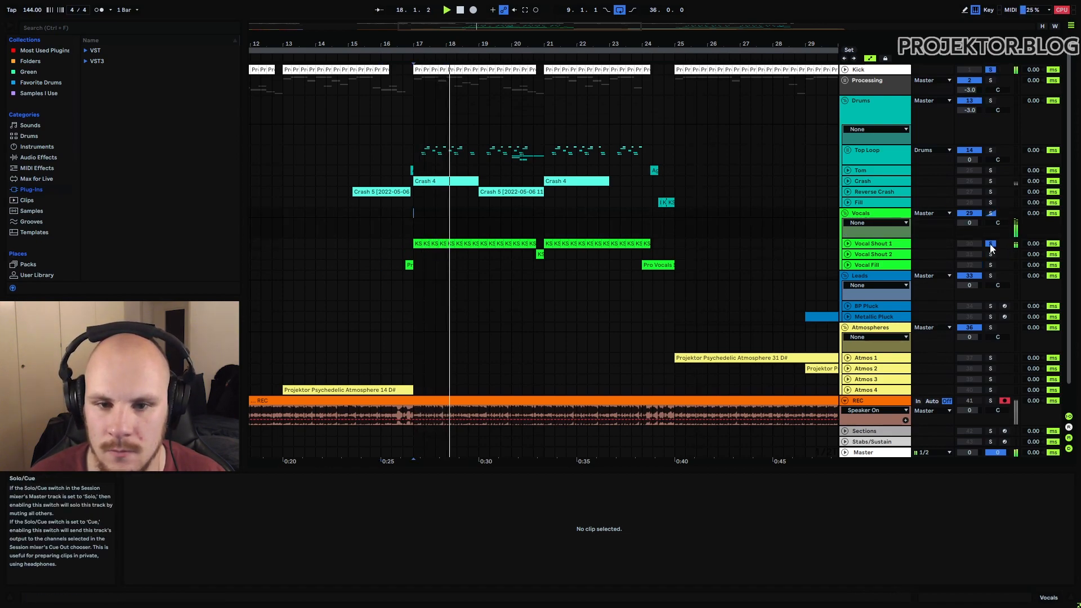
Compare the playback with and without Vocal Shout 1 in the solos, and clear the solos
left_click(990, 246)
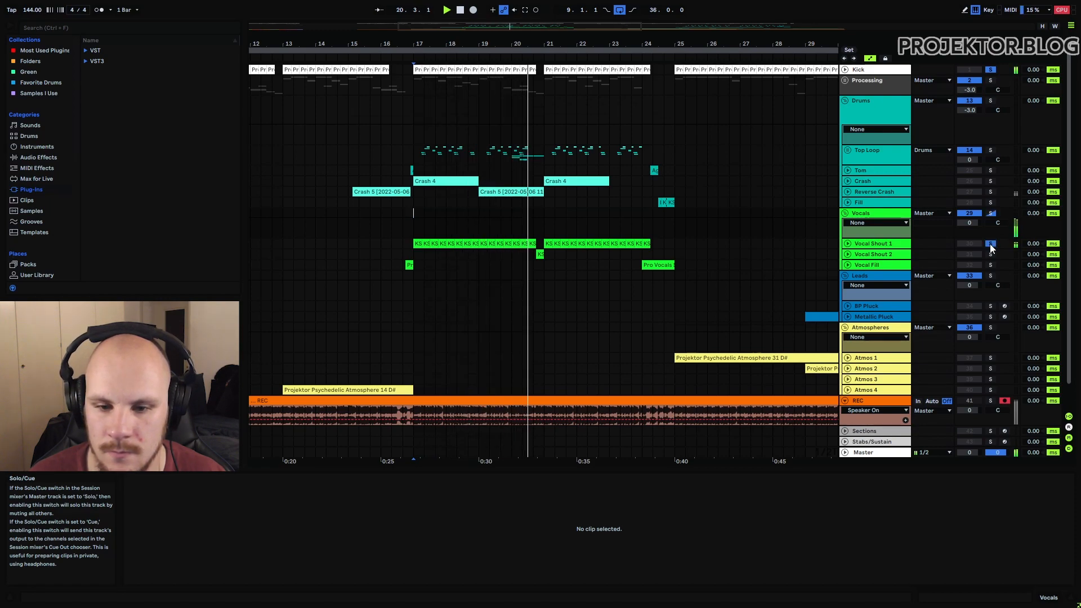
left_click(990, 245)
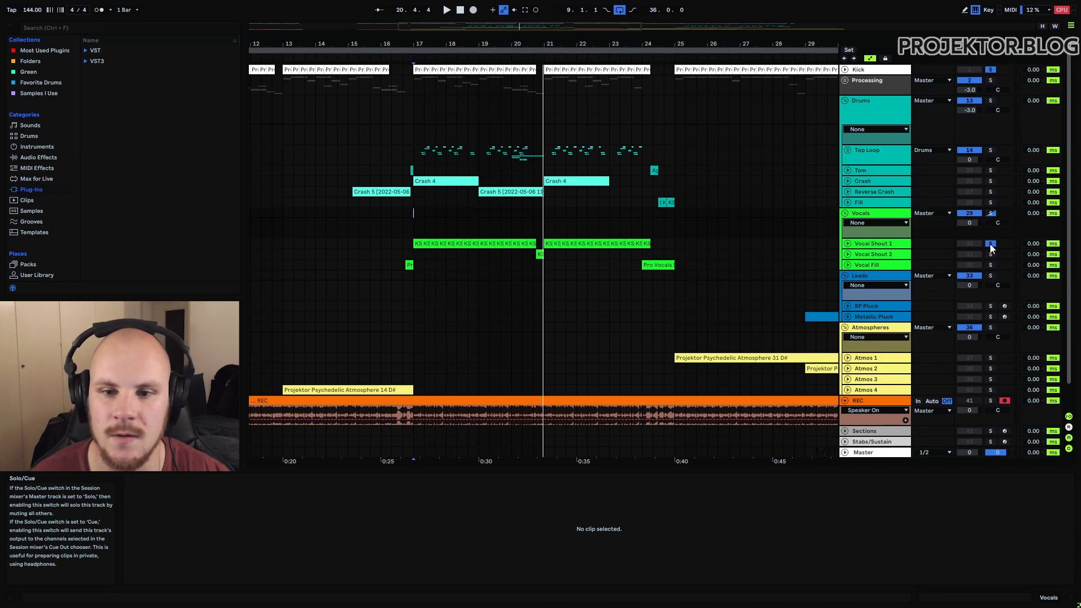
left_click(990, 244)
Play the full arrangement from 17.1.1 and audition it with the Vocal Shout 1 track muted, and reactivate the track
scroll(456, 214, "down", 3)
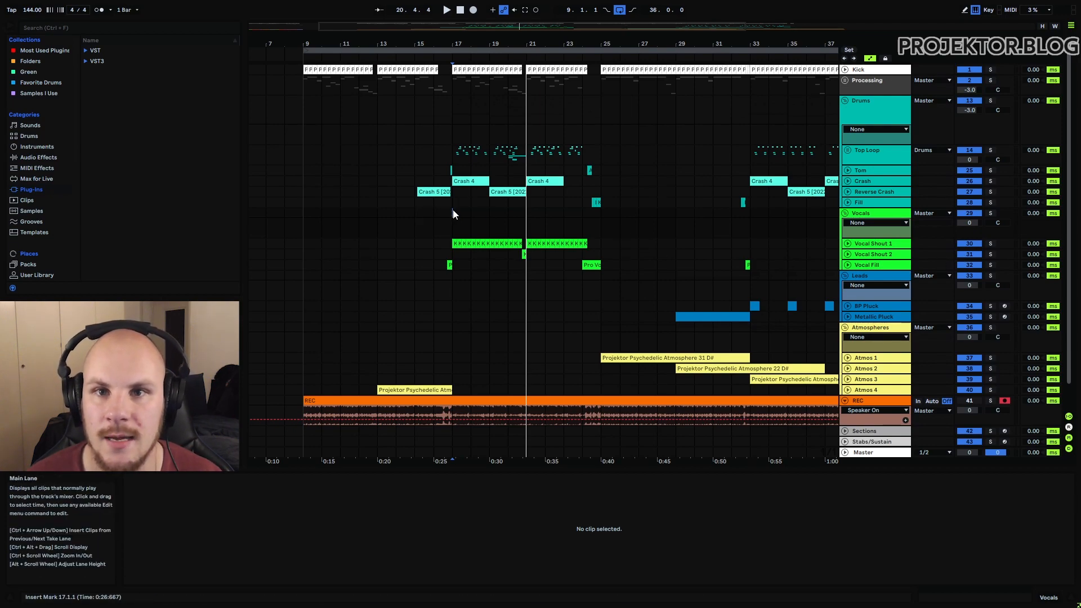
key("space")
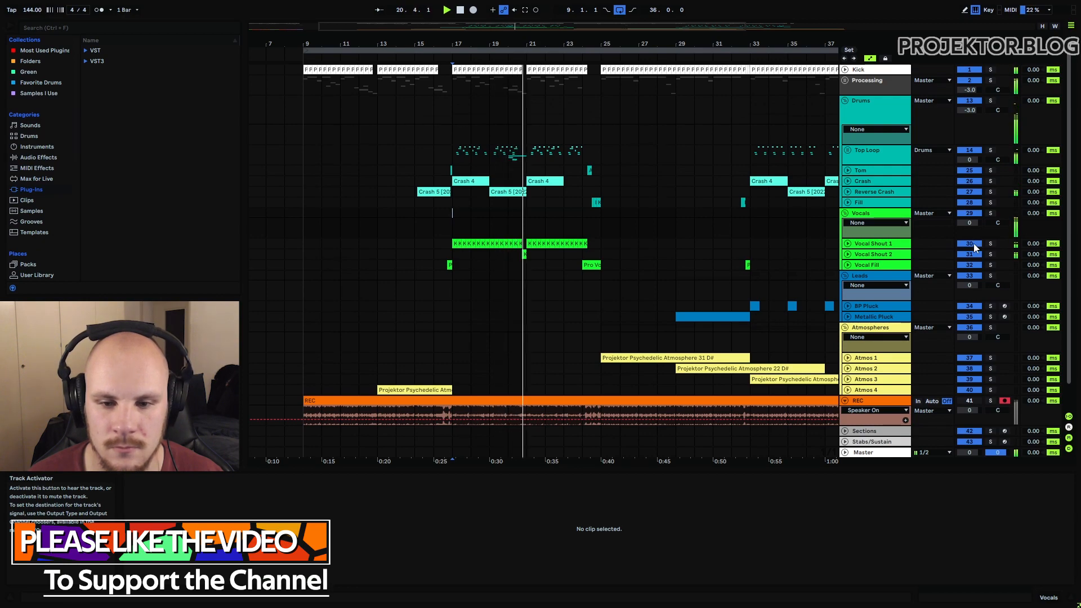
left_click(974, 243)
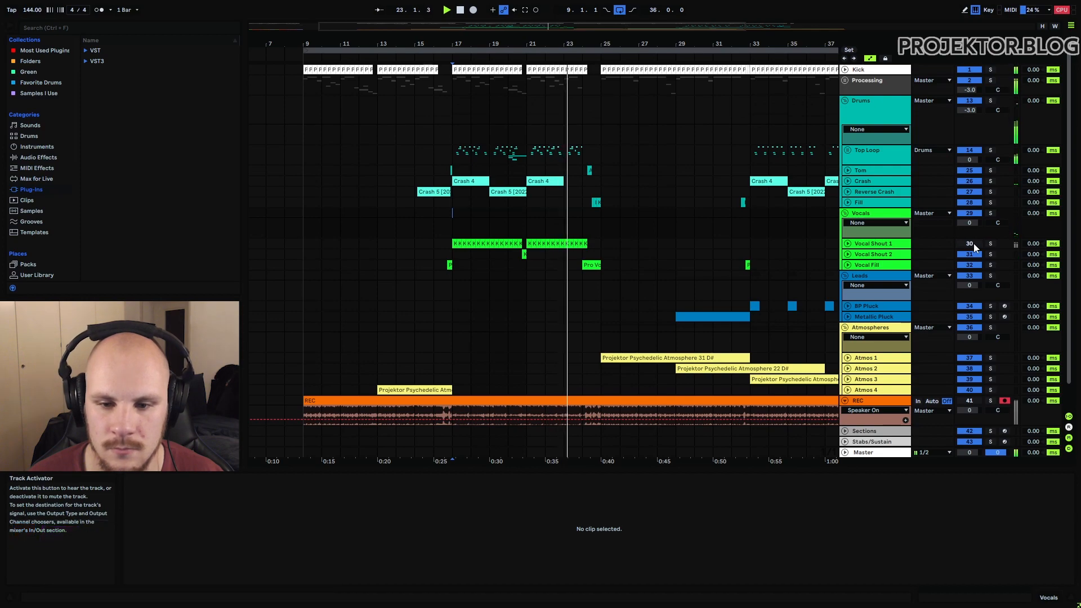
left_click(969, 243)
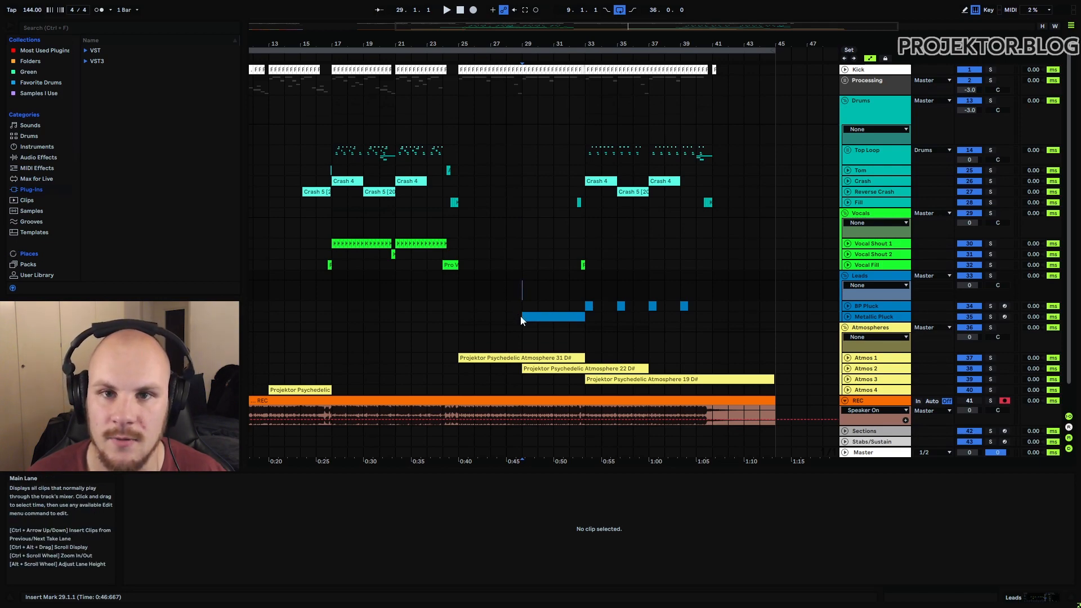
Show the devices of the BP Pluck track and open its Vital plug-in window over the arrangement
left_click(873, 309)
double_click(874, 309)
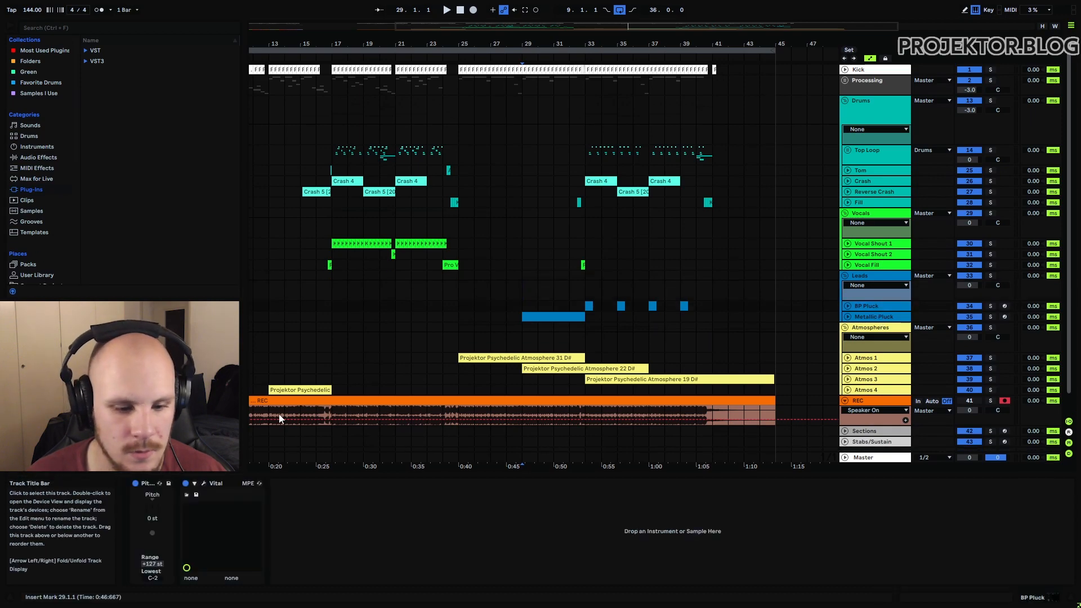
left_click(204, 484)
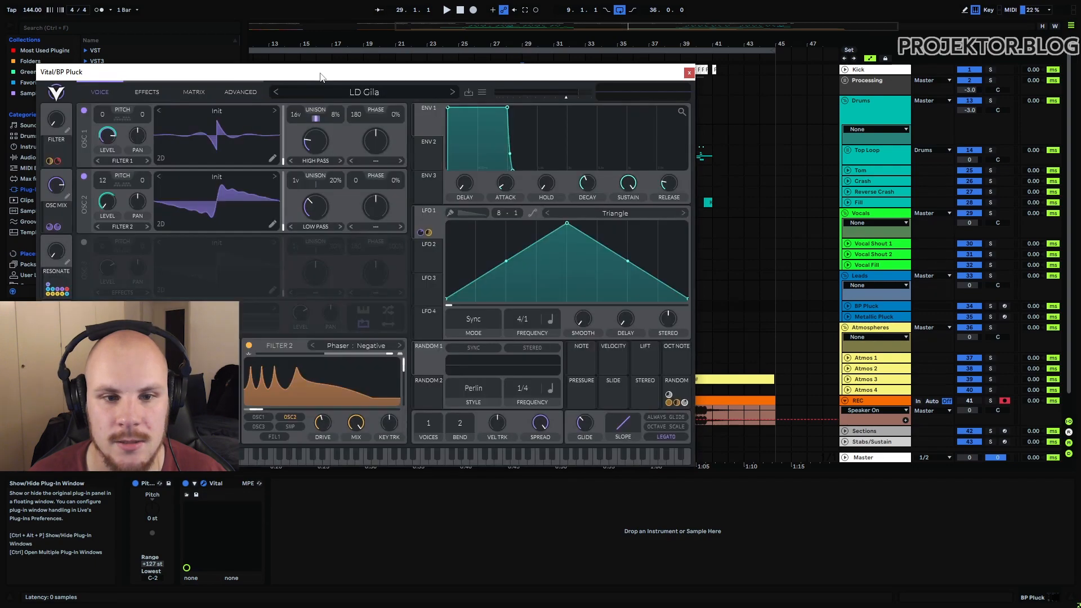
left_click_drag(320, 76, 567, 70)
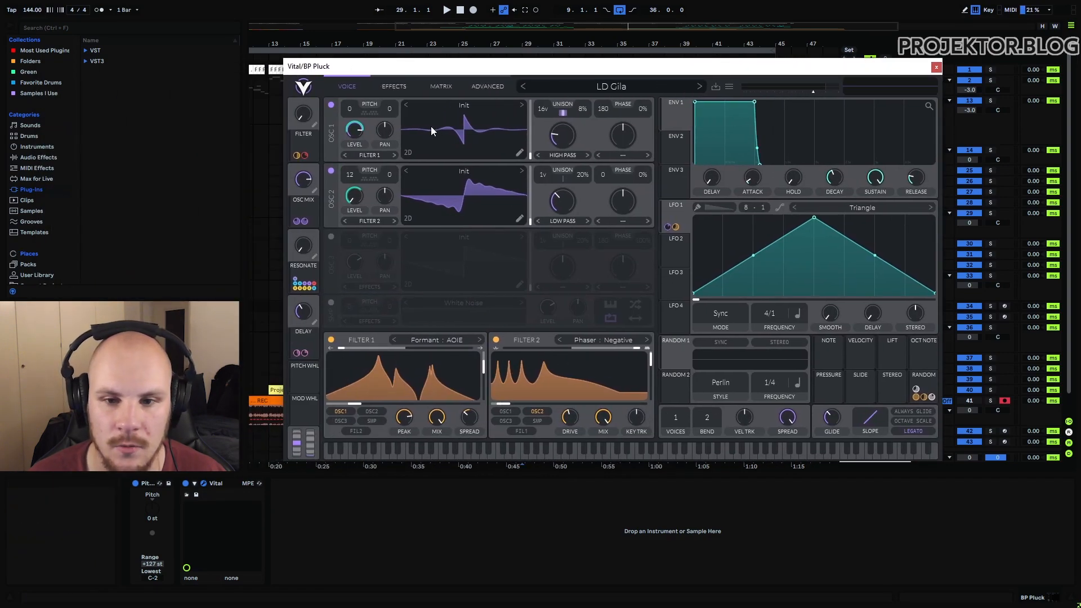
Browse the presets in Vital's Glitch Psytrance Essentials Vol3 folder, and close the plug-in window
left_click(611, 86)
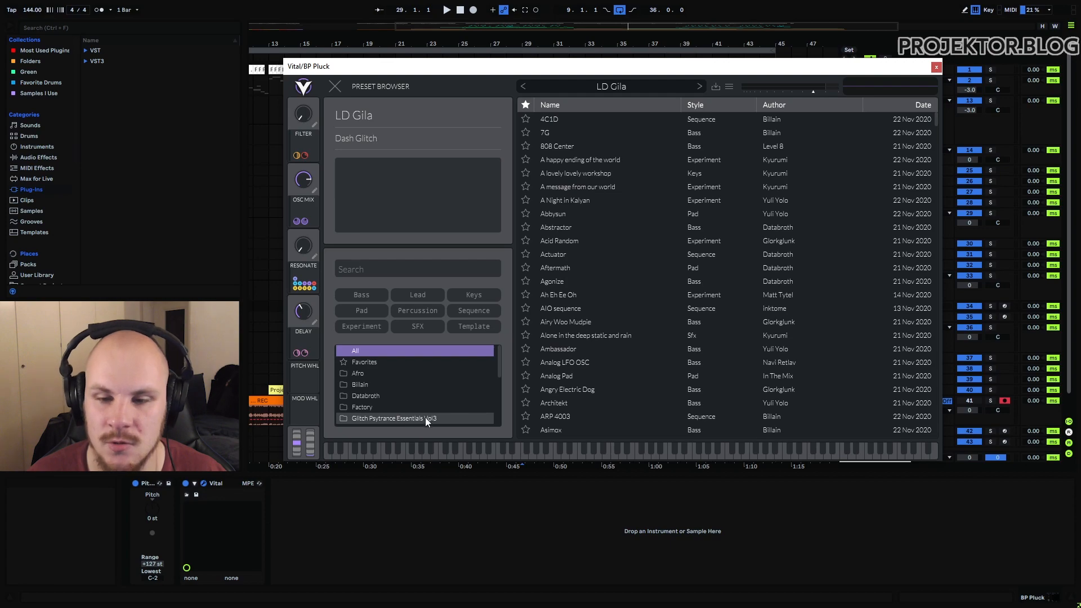
left_click(481, 415)
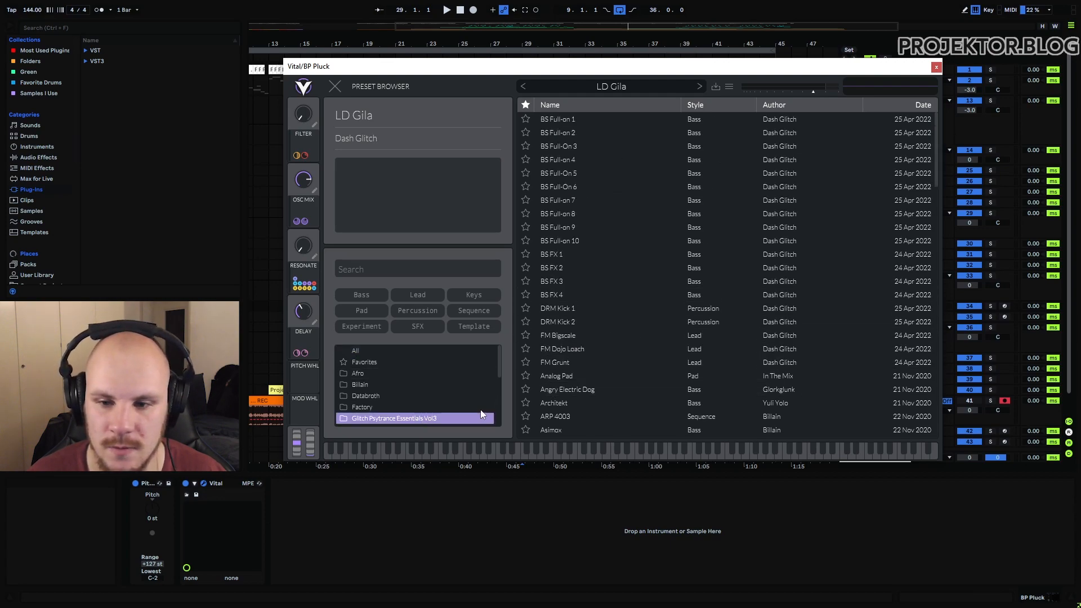
scroll(650, 248, "down", 5)
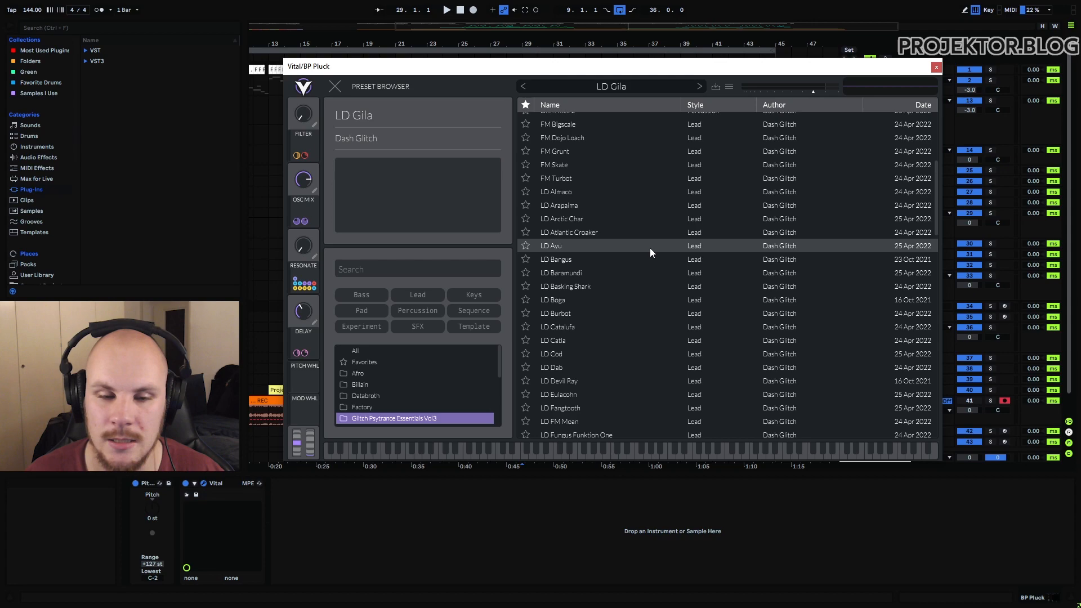
left_click(936, 68)
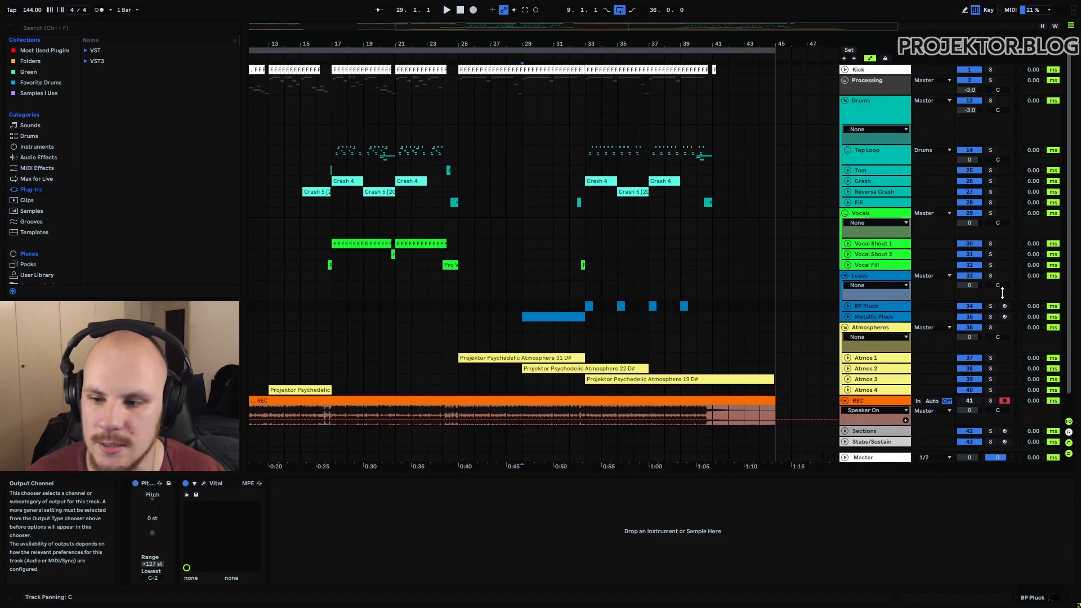
Solo the Leads group and play its two pluck tracks from 29.1.1
left_click(526, 279)
key("space")
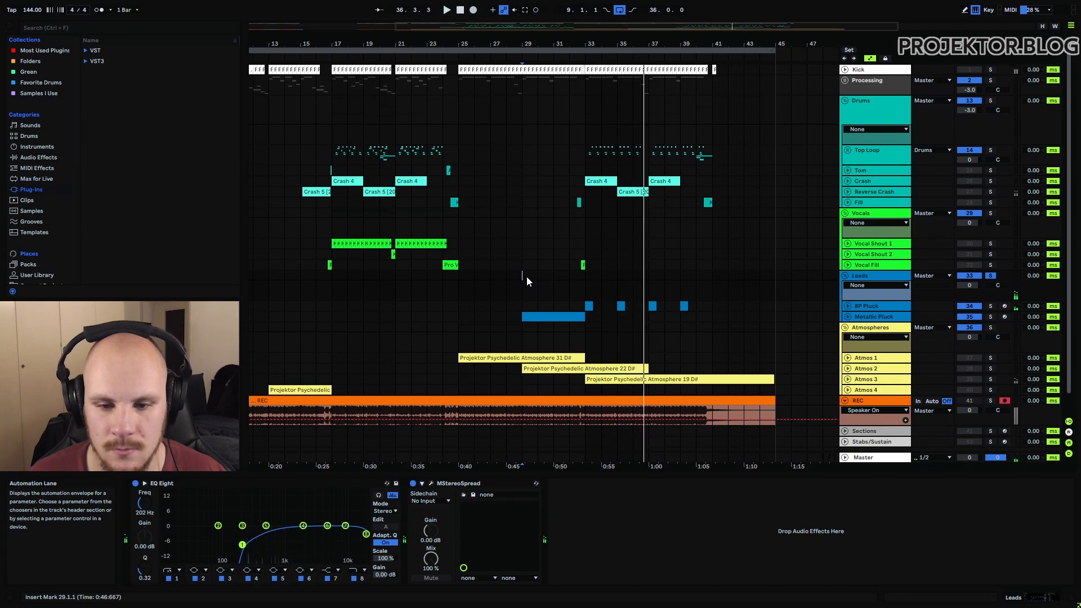
key("space")
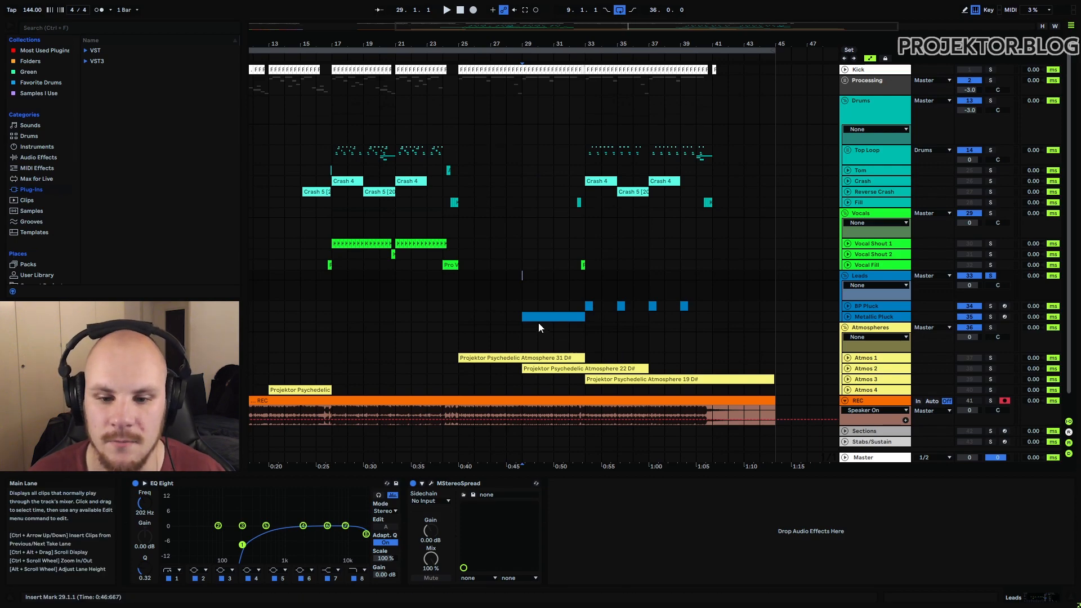
Solo the Atmospheres group and play its layers from 25.1.1, after marking the Processing section from bar 25 to 41
left_click(990, 328)
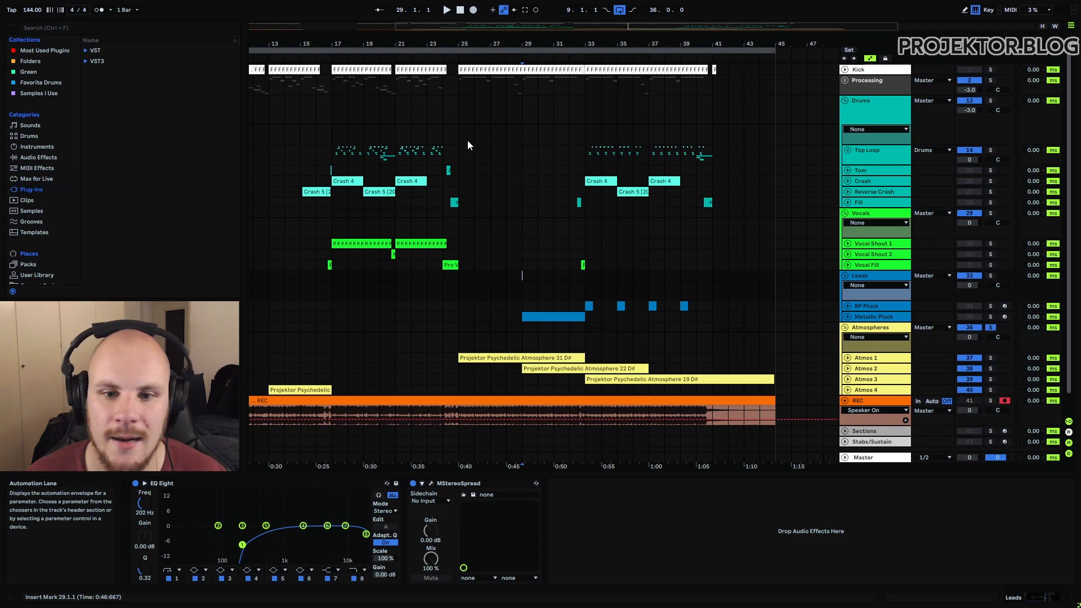
left_click_drag(463, 88, 714, 76)
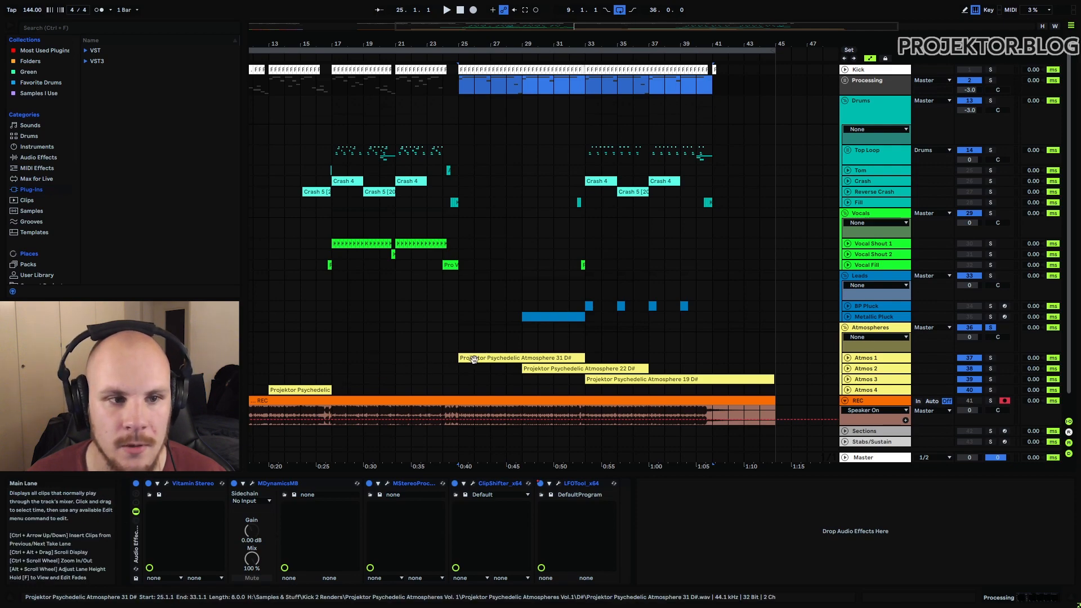
left_click(467, 359)
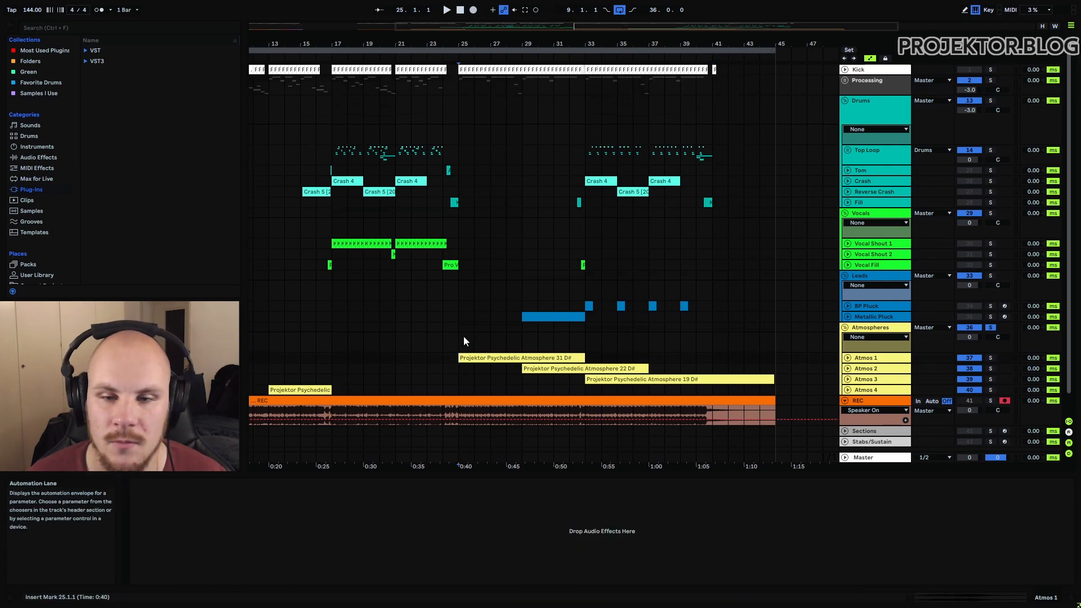
key("space")
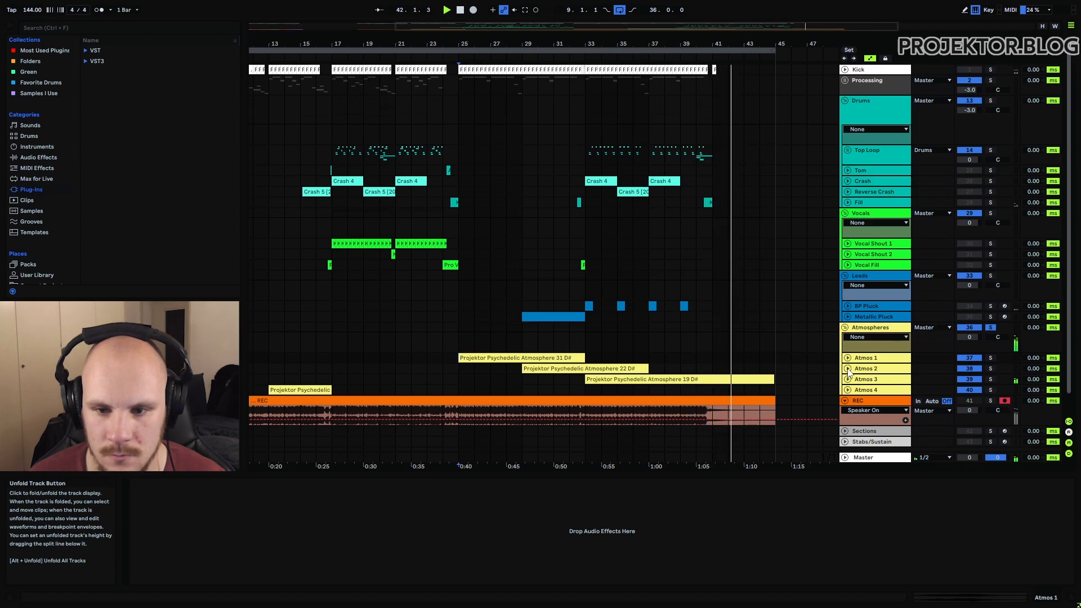
Unfold the Atmos 1, Atmos 2 and Atmos 3 tracks to show their clip waveforms
left_click(848, 378)
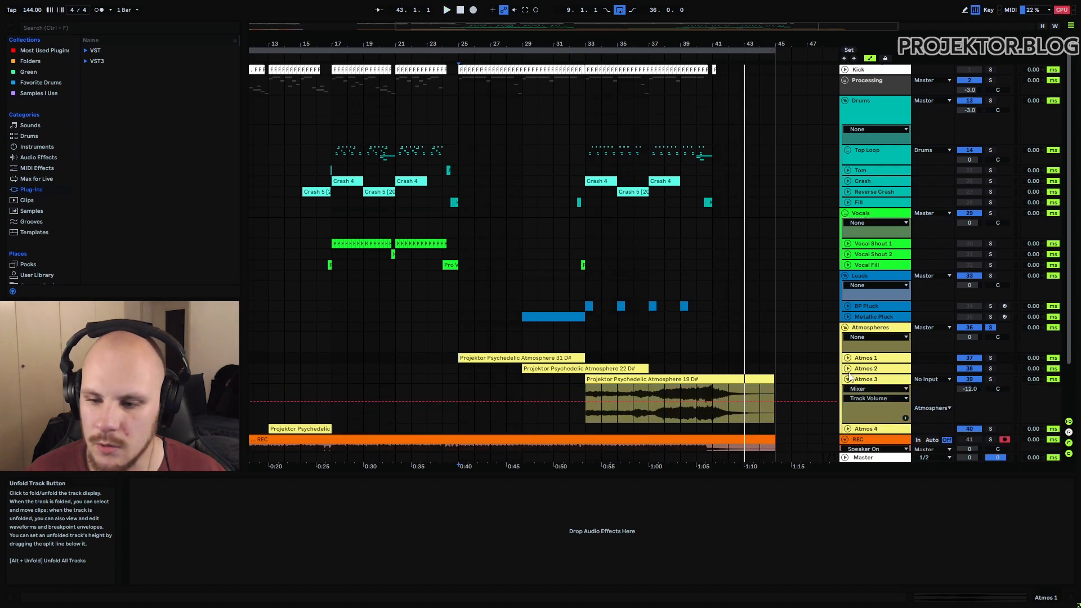
left_click(848, 368)
left_click(848, 358)
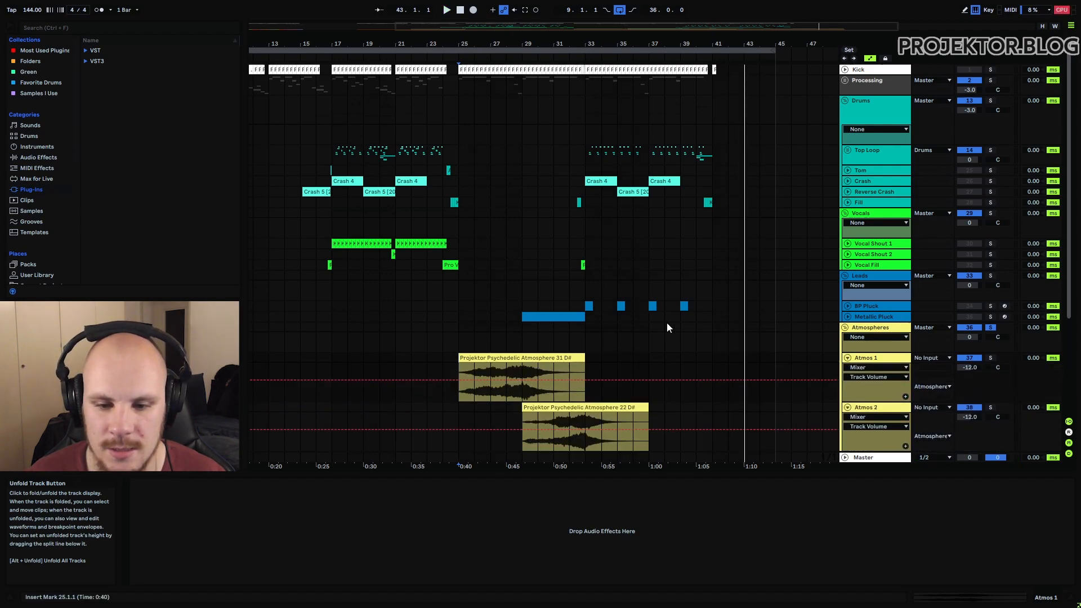
scroll(667, 323, "down", 5)
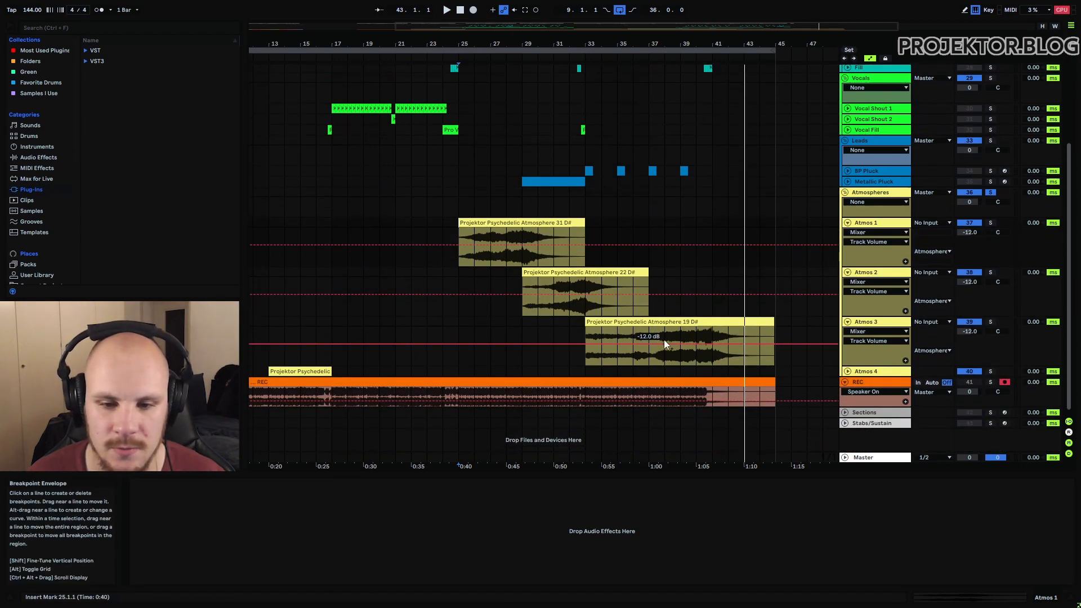
Examine how the three psychedelic atmosphere clips overlap, marking 33.1.1 to 37.1.1 and 37.1.1 to 41.1.1 on Atmos 3
left_click(500, 222)
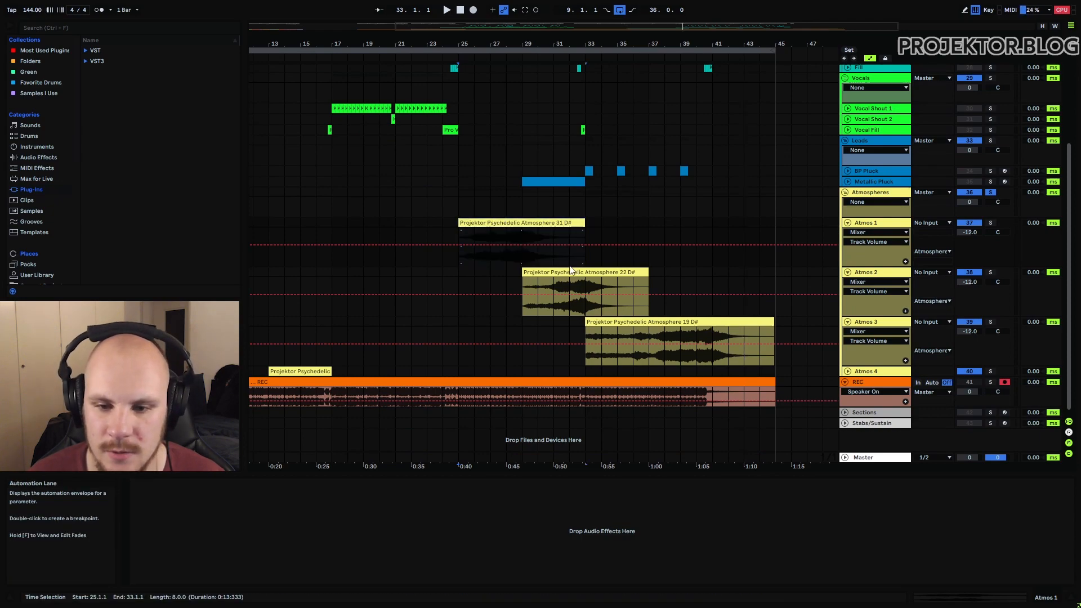
left_click(536, 272)
left_click(489, 220)
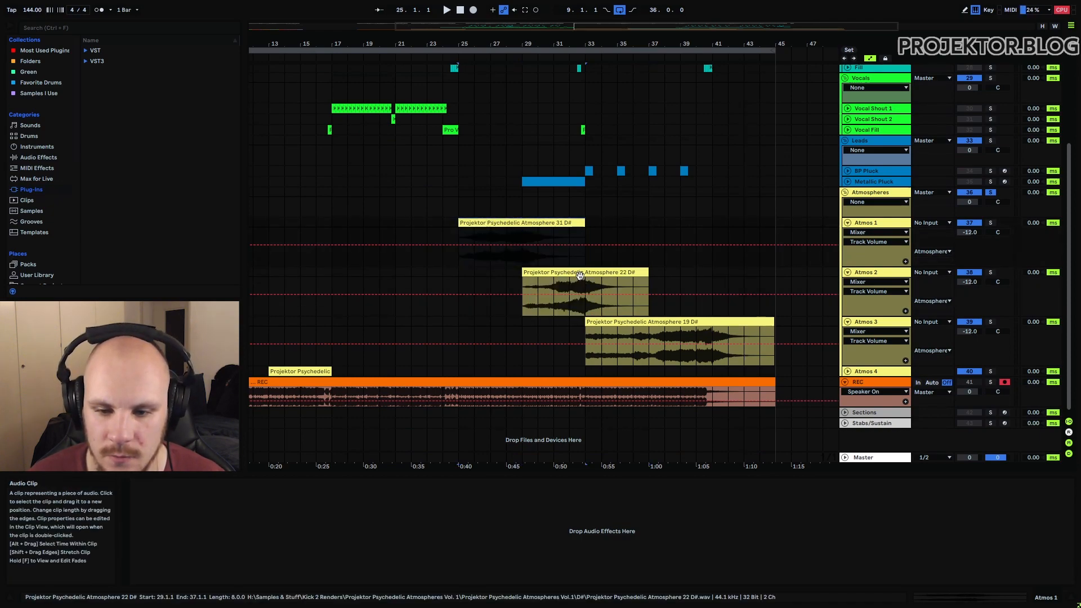
left_click(566, 274)
left_click_drag(587, 328, 650, 329)
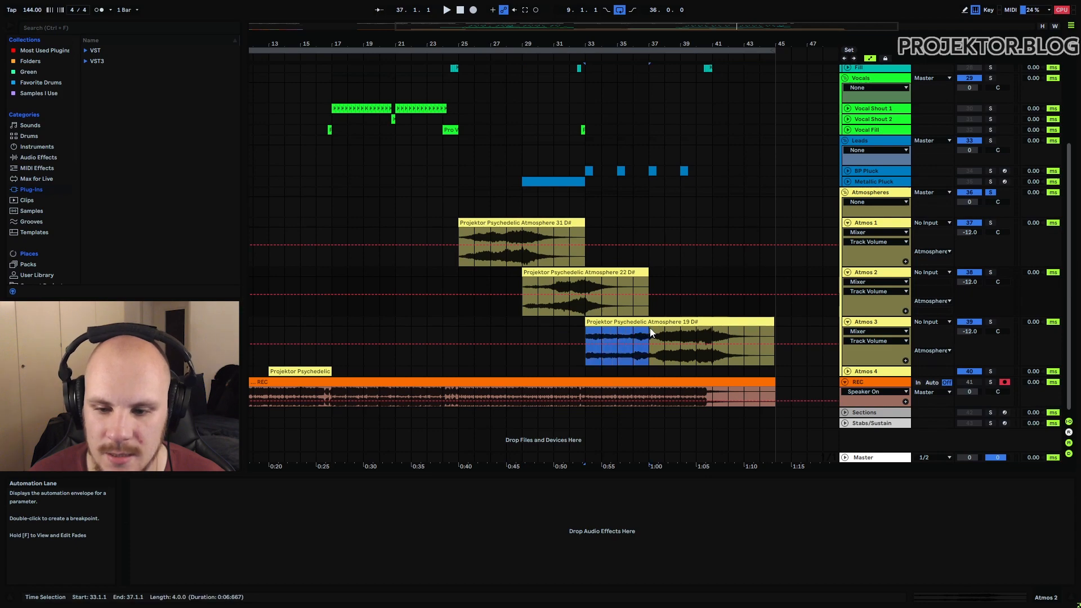
key("ctrl+d")
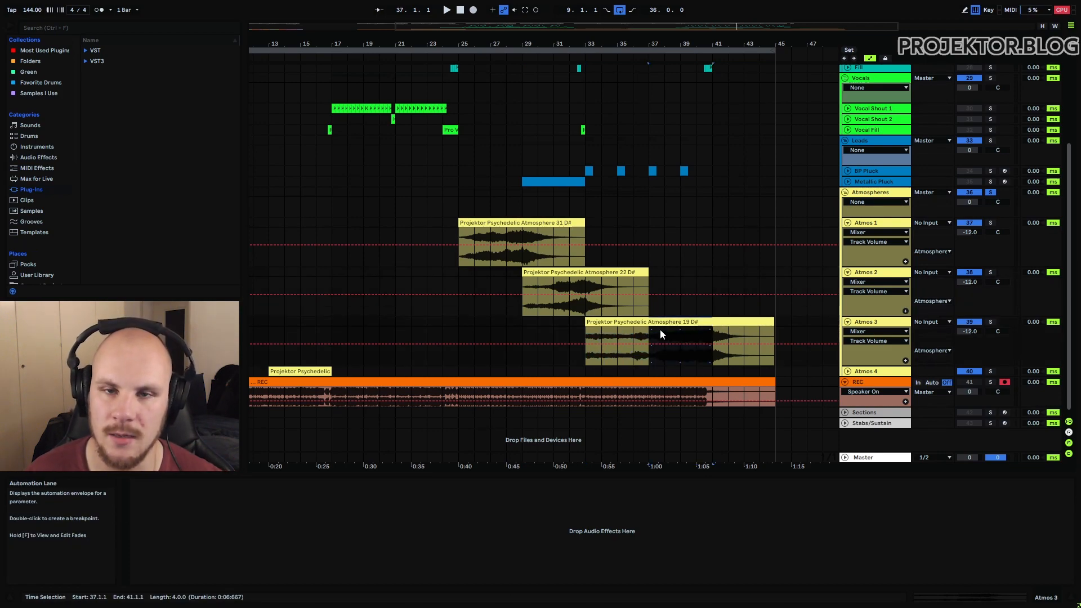
Solo the Atmos 3 track and audition its clip from 38.1.1
left_click(622, 333)
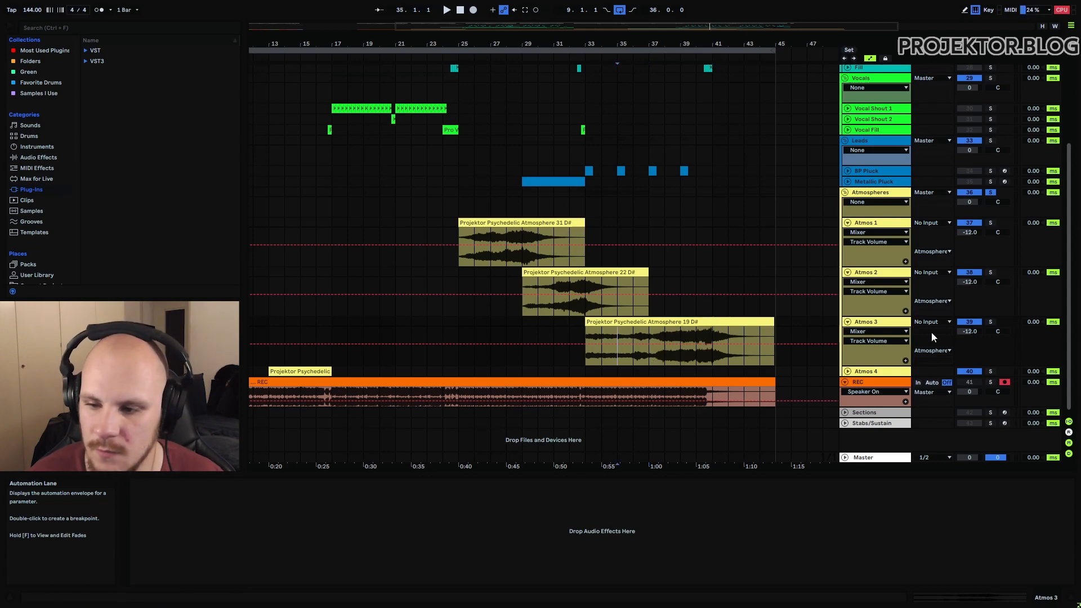
left_click(990, 322)
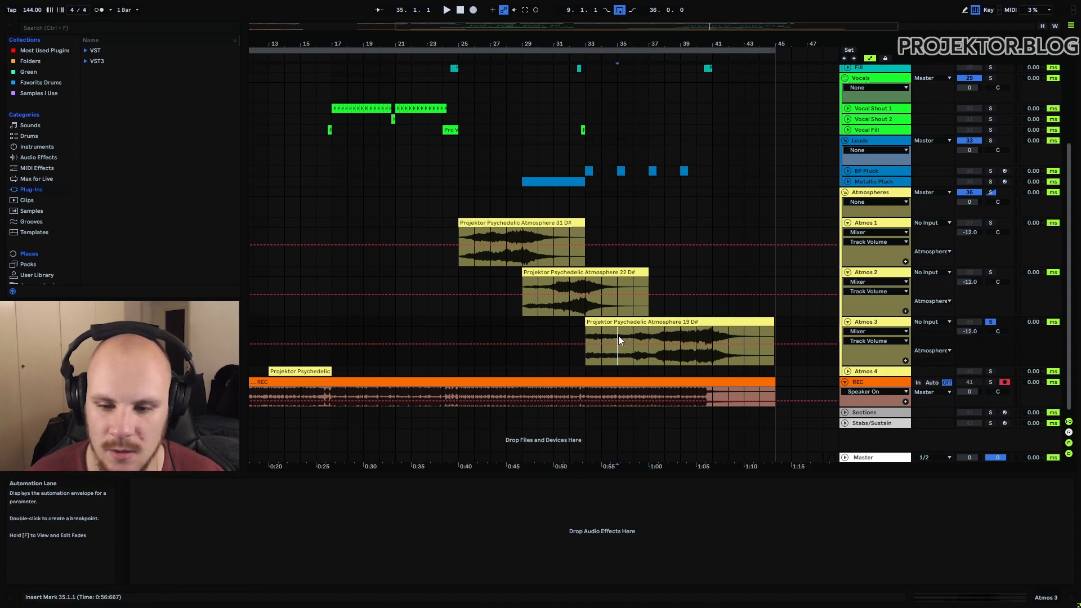
left_click(667, 332)
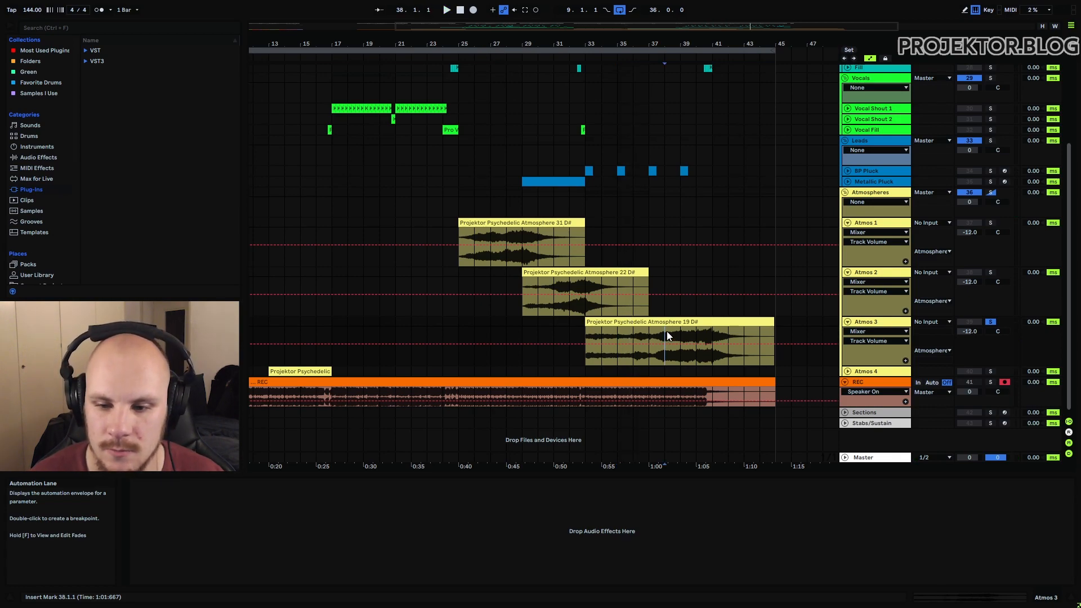
key("space")
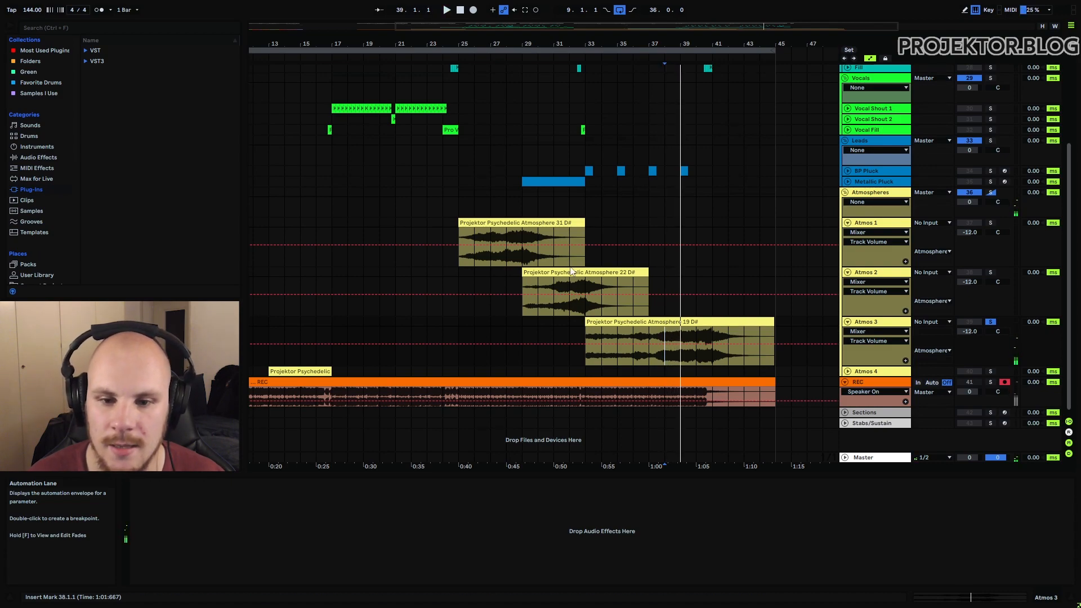
Mark Processing from 37.1.1 to 41.1.1 and all layers from 25.1.1 to 29.1.1, and clear the solos and fold the Atmos tracks
scroll(600, 314, "up", 2)
scroll(536, 248, "up", 4)
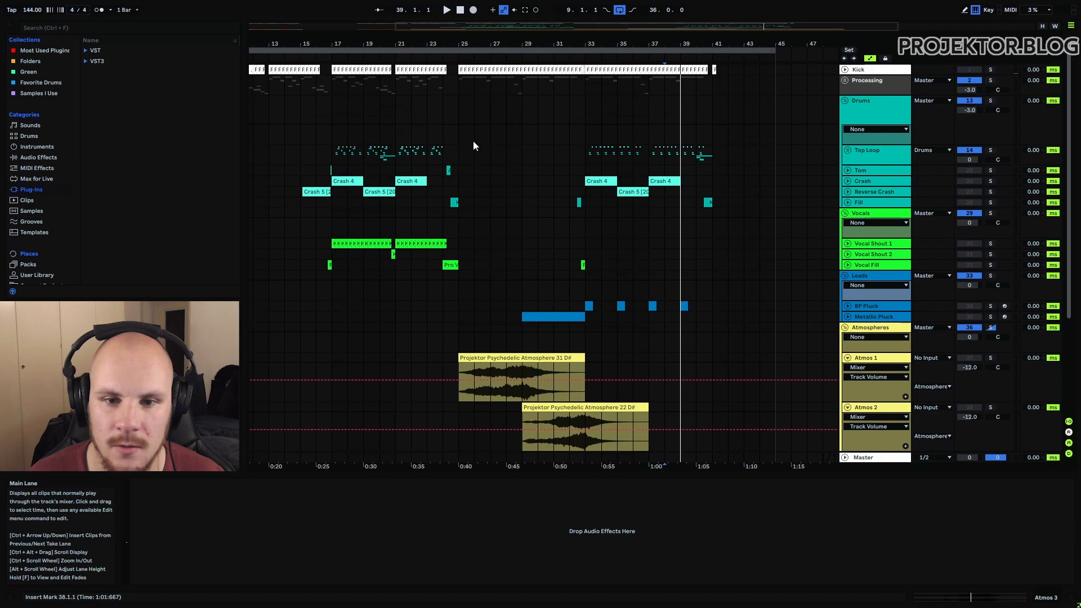
left_click_drag(465, 89, 711, 86)
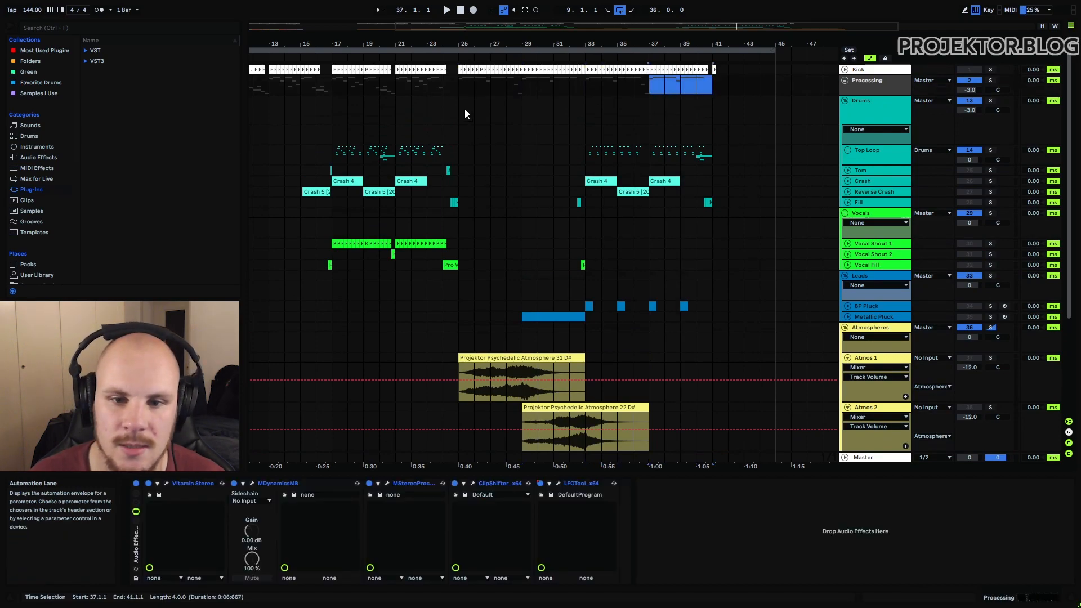
mouse_move(461, 86)
left_mouse_down()
mouse_move(515, 87)
mouse_move(514, 391)
mouse_move(522, 384)
left_mouse_up()
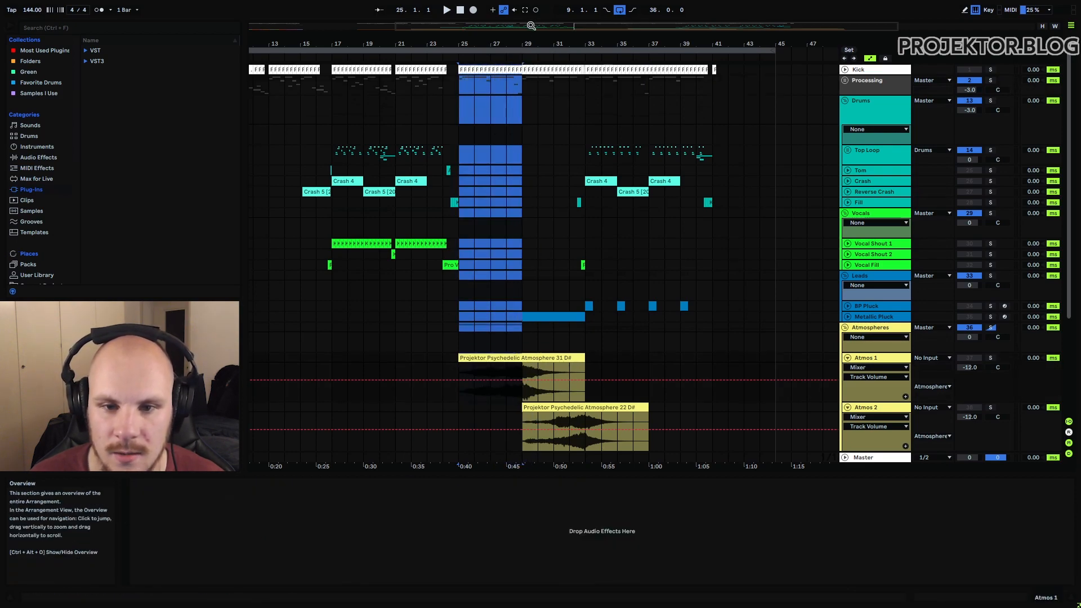
left_click(589, 325)
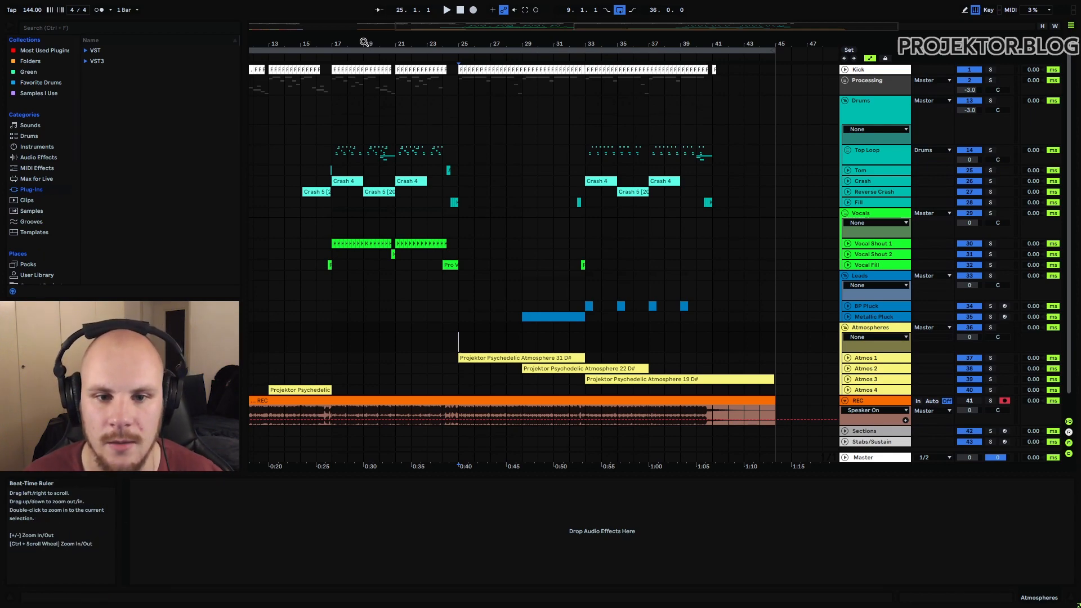
Compare the original Processing pattern at 1.1.1 to 5.1.1 with the arrangement's first four bars, 9.1.1 to 13.1.1
left_click_drag(366, 43, 534, 43)
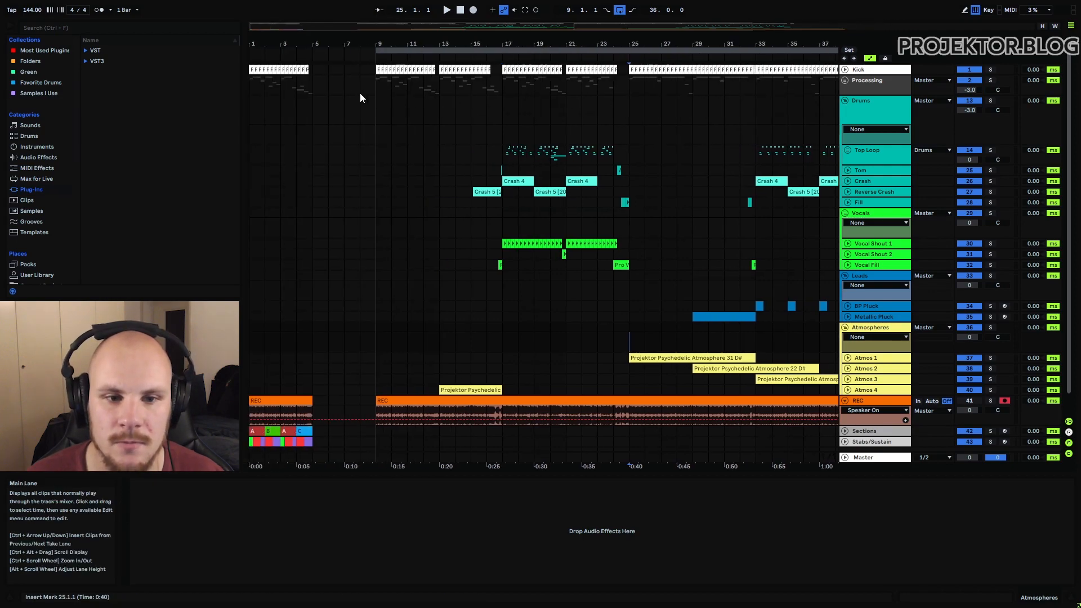
left_click_drag(312, 88, 254, 87)
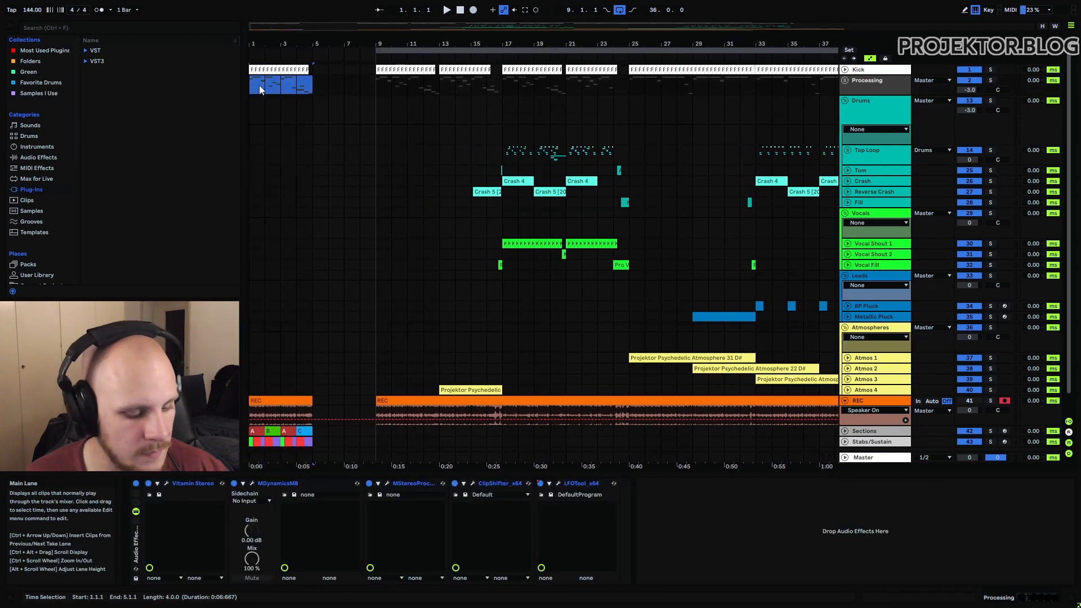
left_click(375, 80)
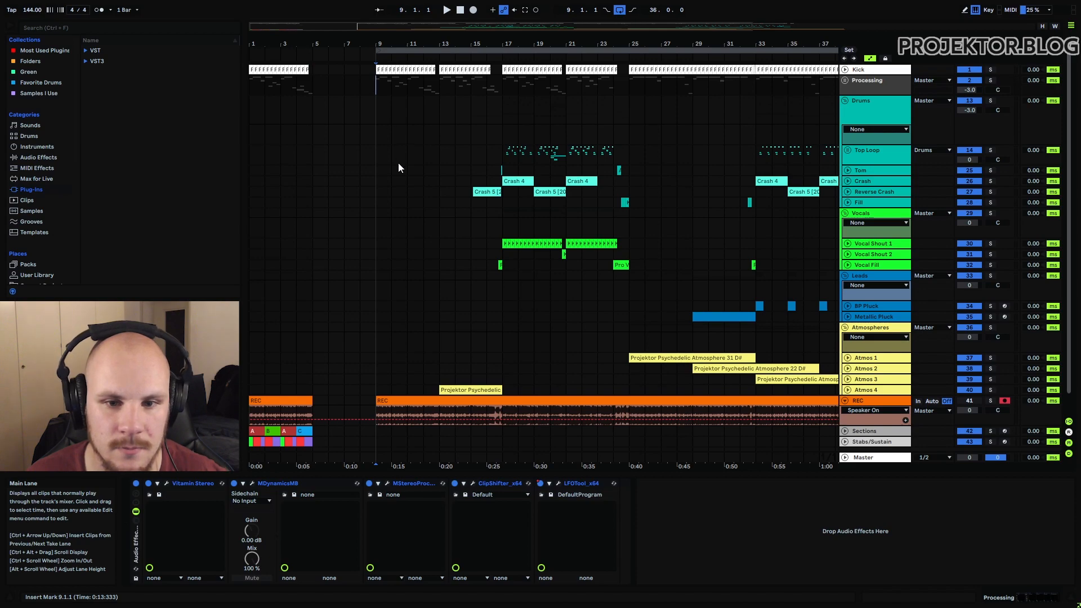
key("ctrl+v")
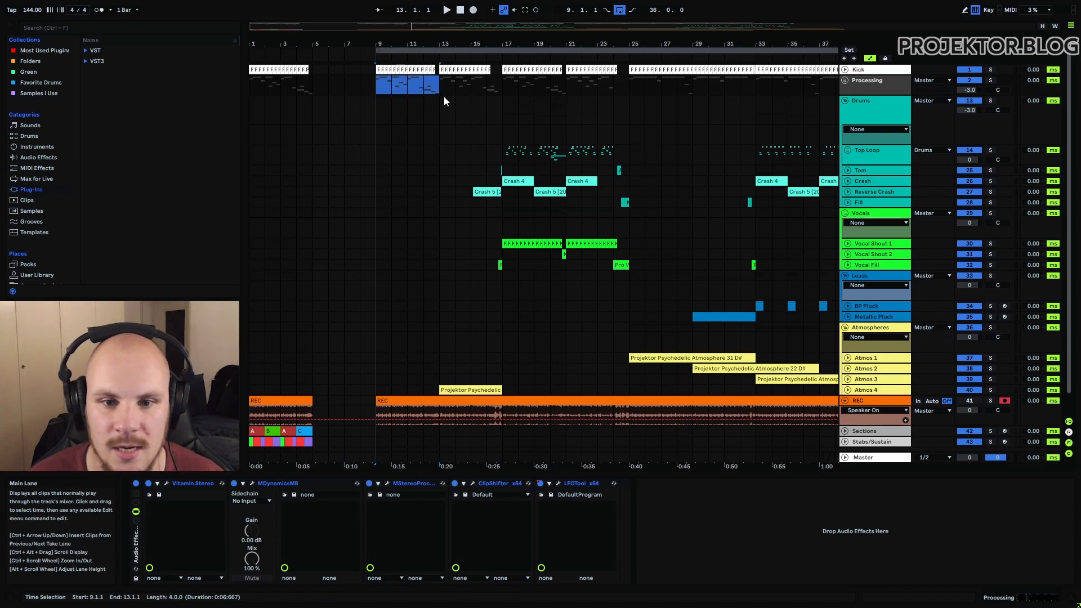
Unfold the Processing group and examine the deactivated clips on Bass 4 at 14.3.1 and Bass 10 at 16.4.1
left_click(844, 80)
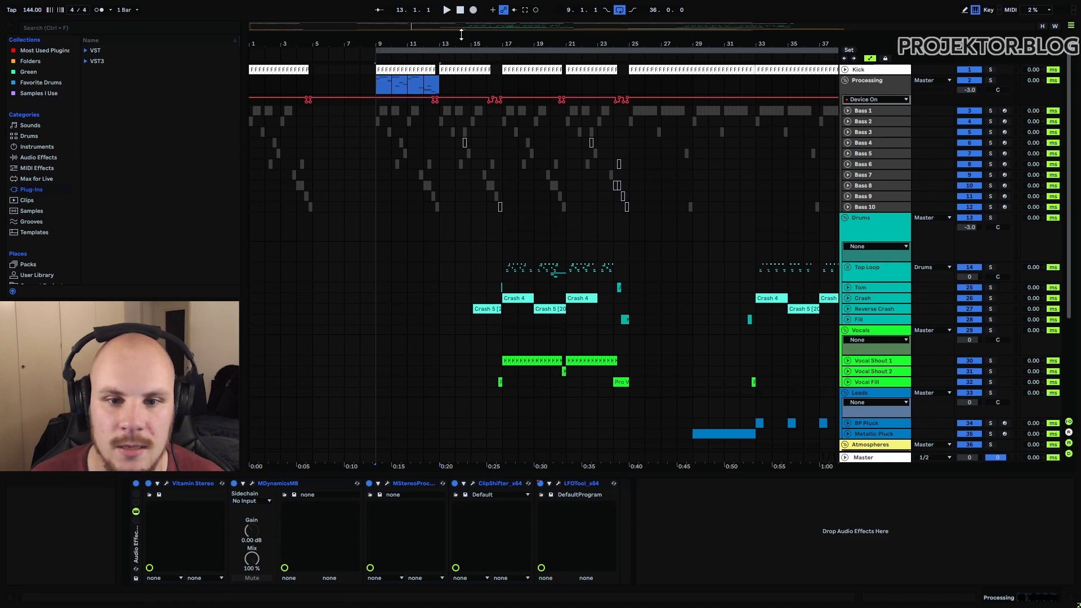
left_click_drag(456, 43, 459, 79)
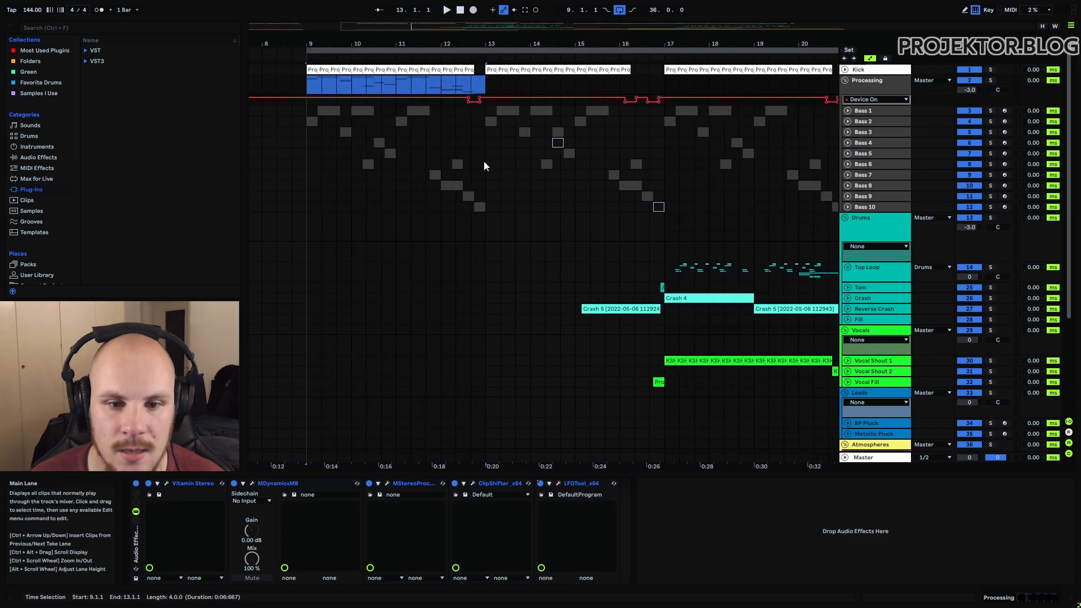
left_click(524, 132)
left_click(558, 132)
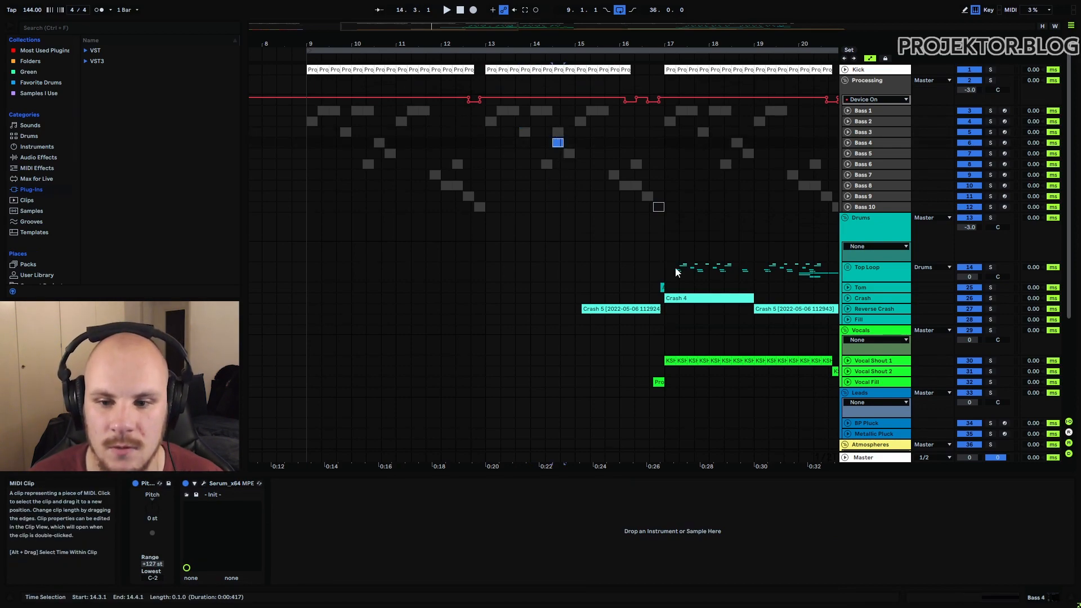
left_click(658, 207)
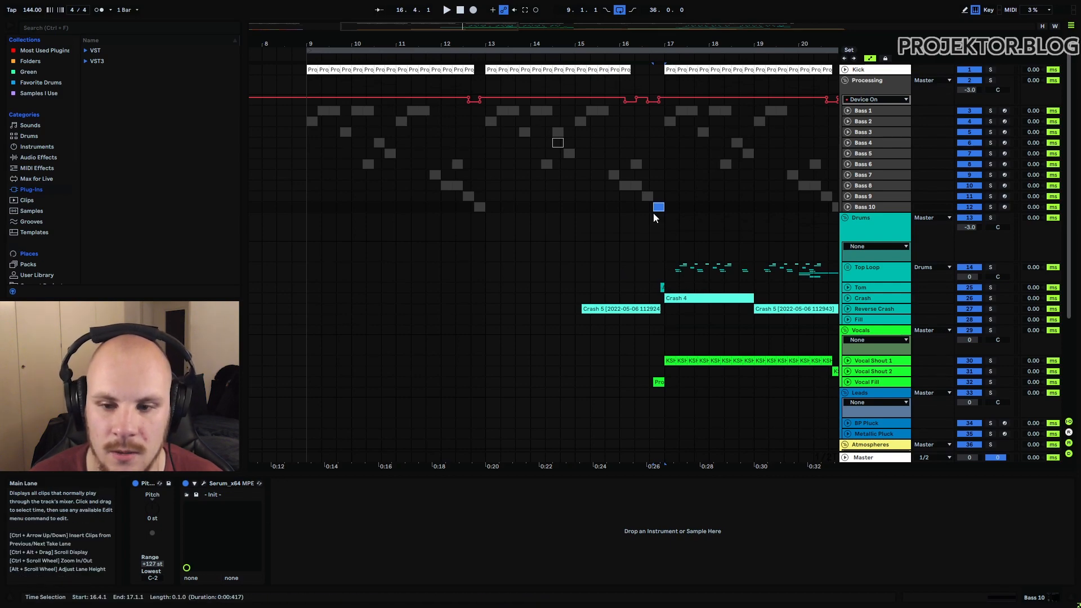
left_click(558, 143)
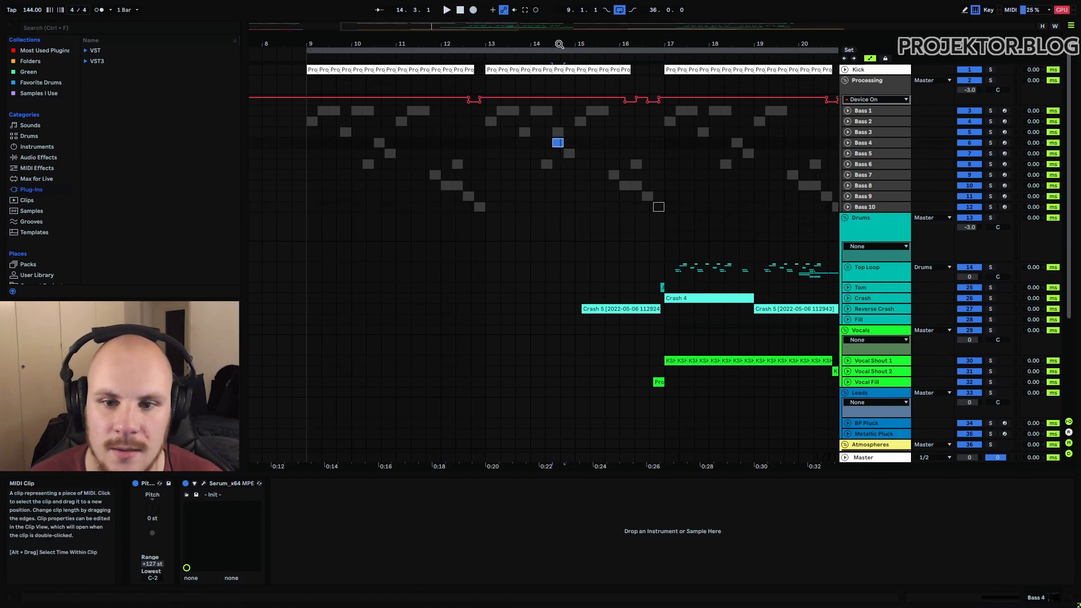
Play the bass pattern from 9.1.1 and its variation from 13.1.1 to compare them
left_click_drag(550, 44, 551, 68)
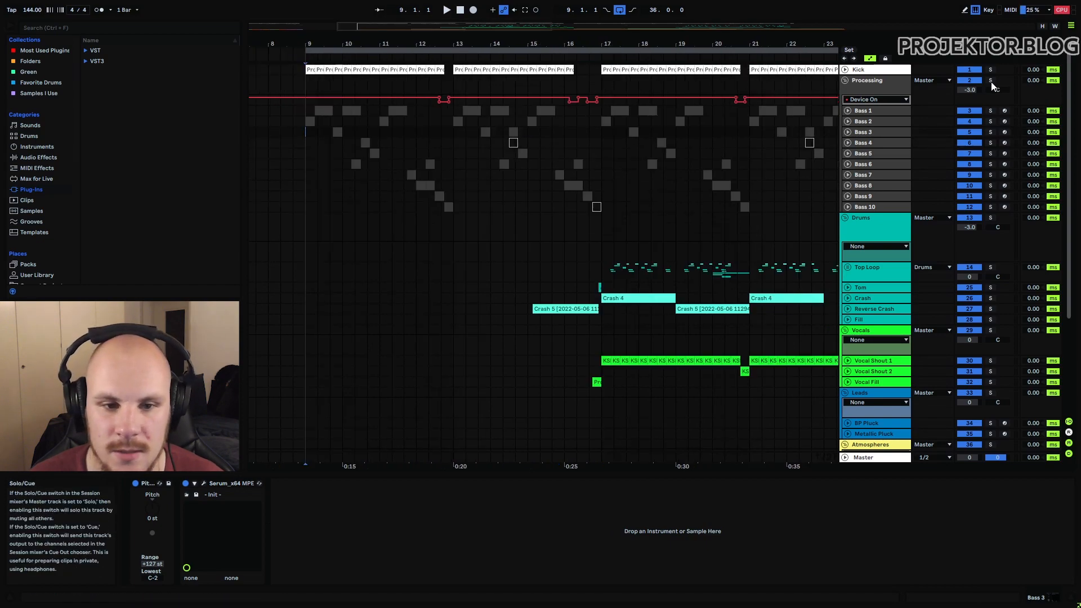
key("space")
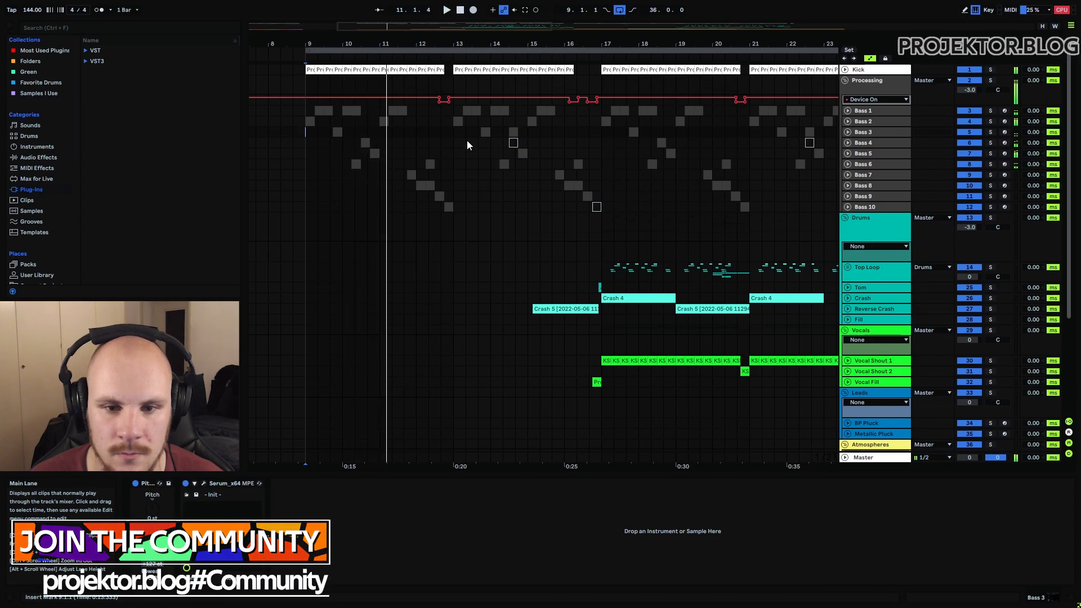
left_click(455, 131)
key("space")
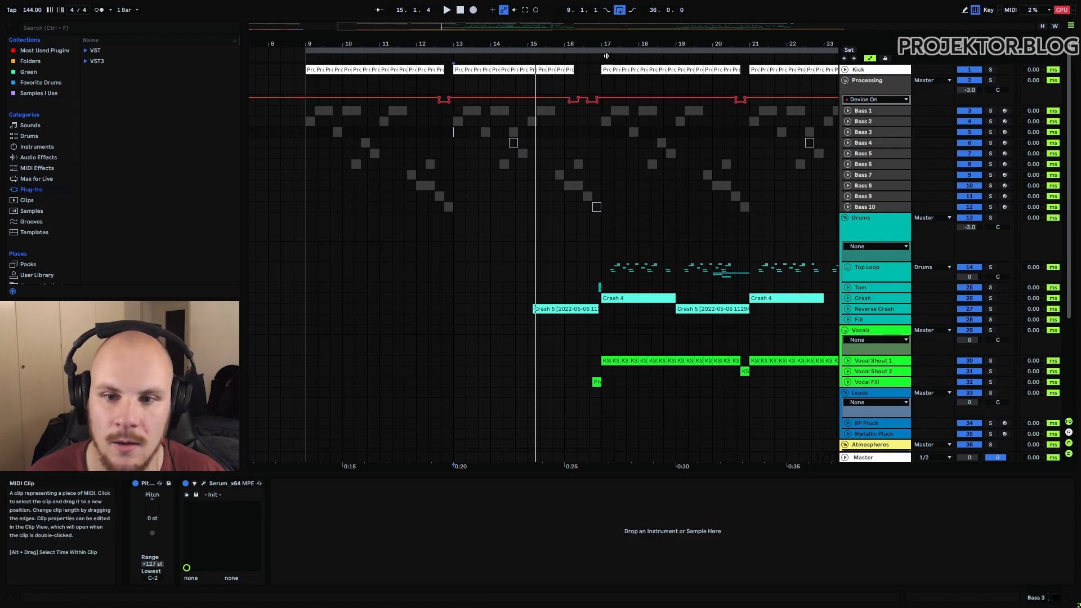
Mark the first eight-bar bass section on Bass 1 to Bass 10, from 9.1.1 to 17.1.1
left_click_drag(606, 44, 524, 24)
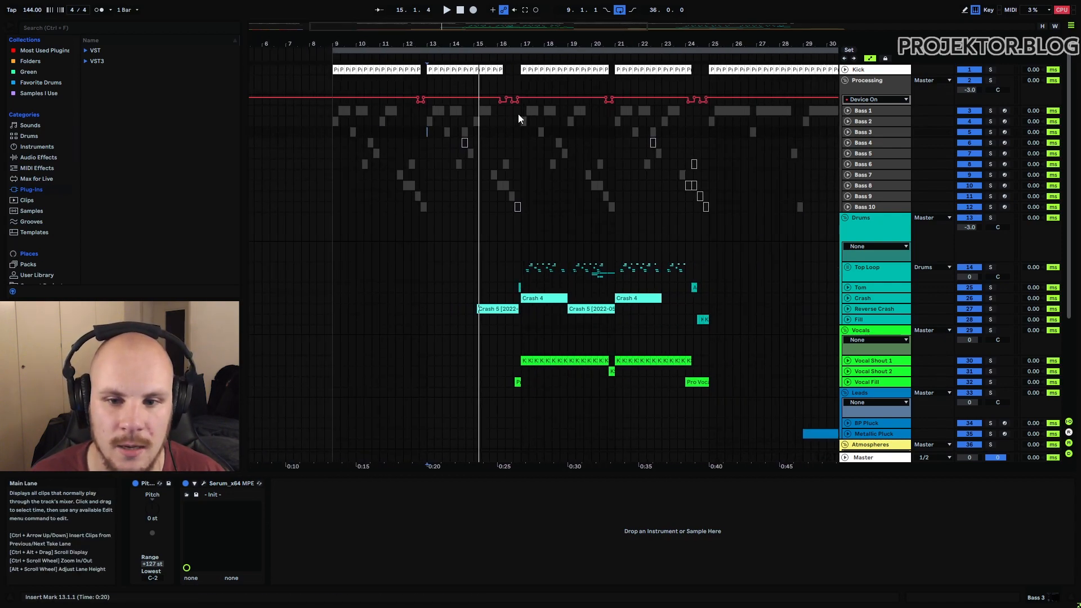
left_click_drag(519, 110, 332, 214)
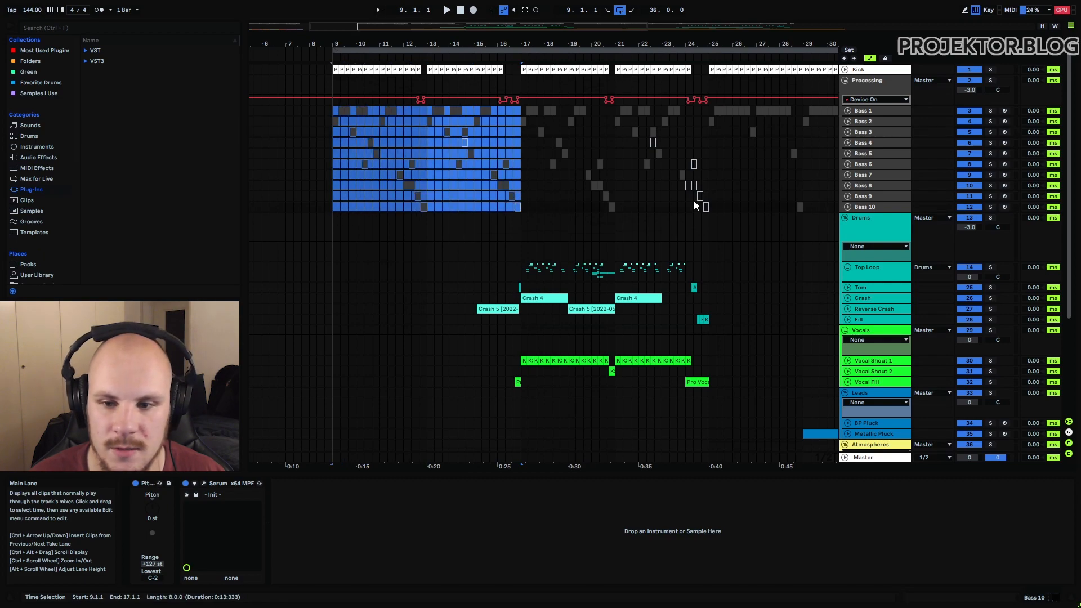
Mark the bass variation from 24.1.1 to 25.1.1 on Bass 5 to Bass 10, and play the Processing group soloed with the Kick from 25.1.1
left_click_drag(688, 153, 712, 208)
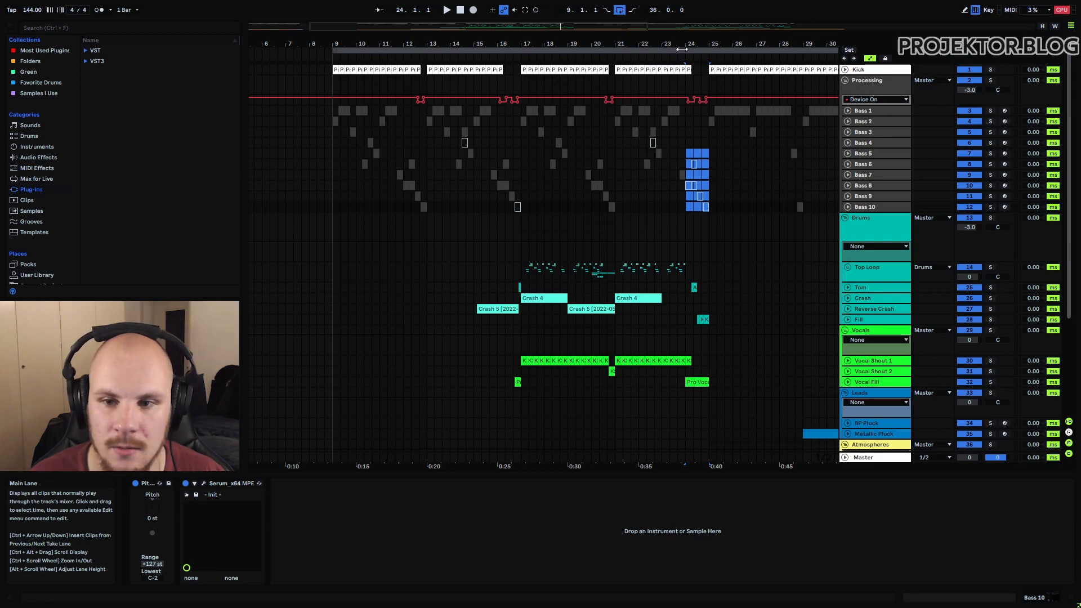
scroll(382, 116, "right", 5)
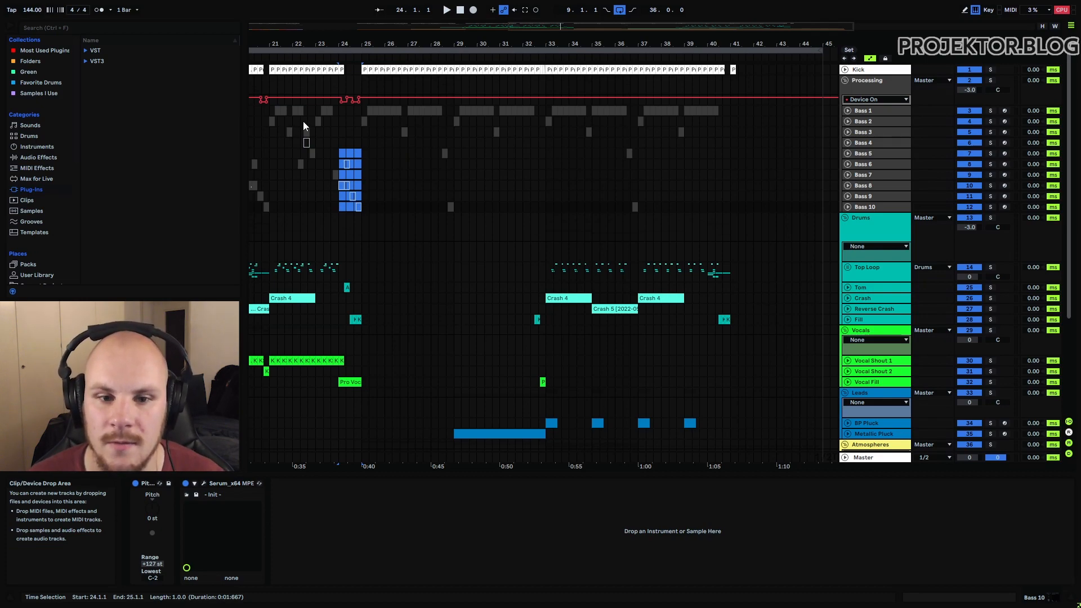
left_click(362, 109)
left_click(994, 81)
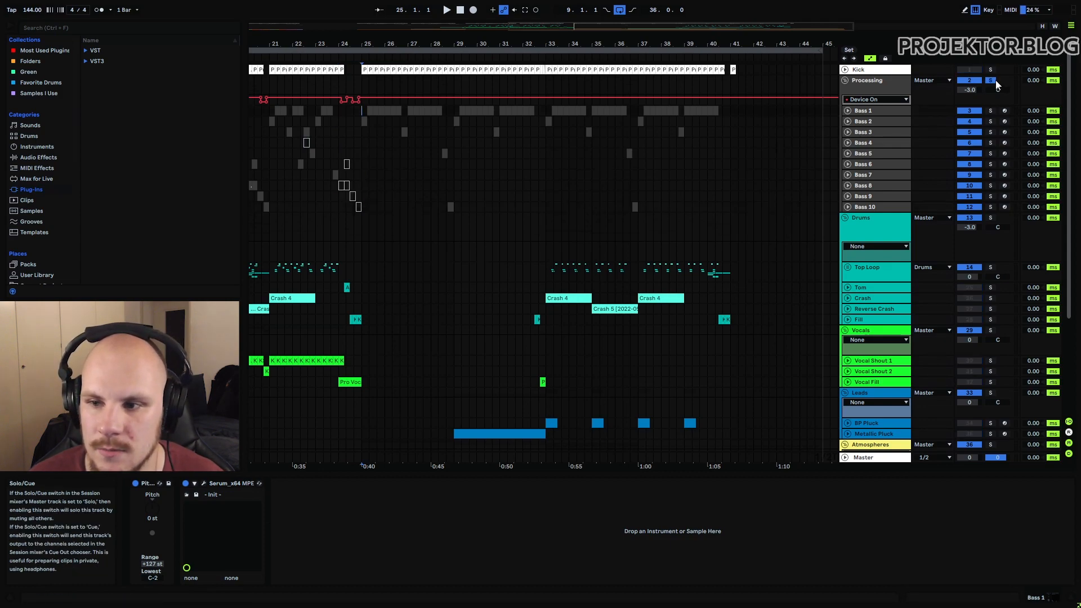
key("space")
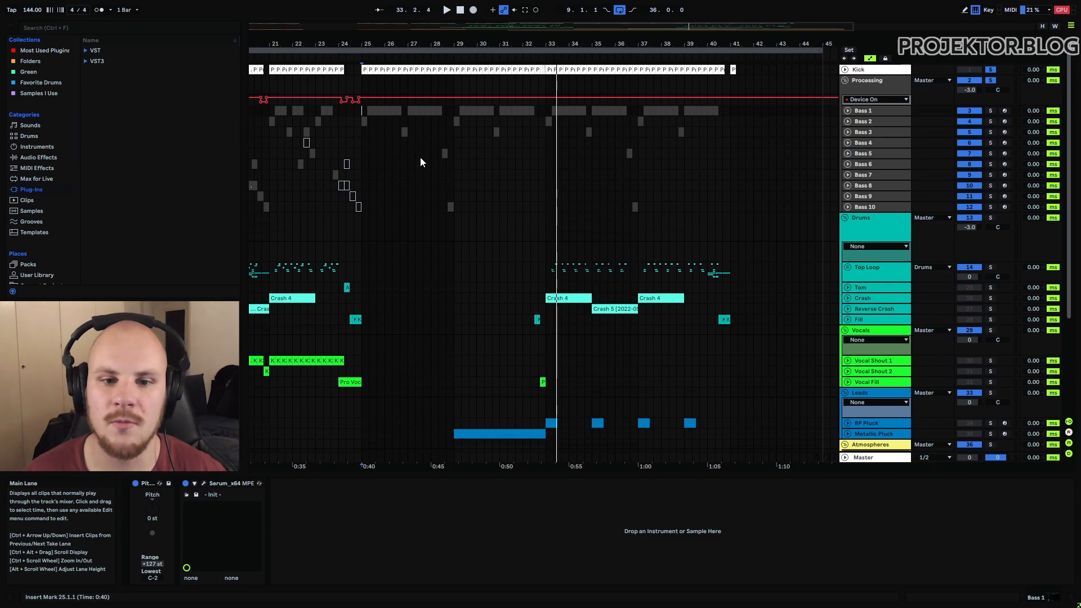
Loop the single beat from 25.2.1 to 25.3.1 and play it to hear the sustained Bass 1 clip with the kick
left_click(371, 110)
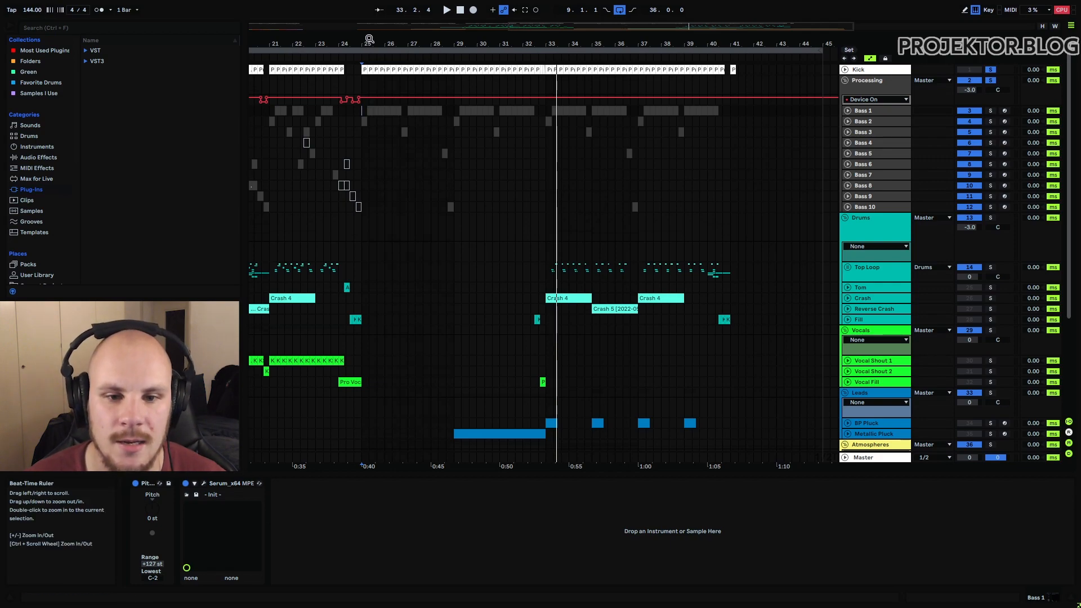
key("z")
left_click(379, 71)
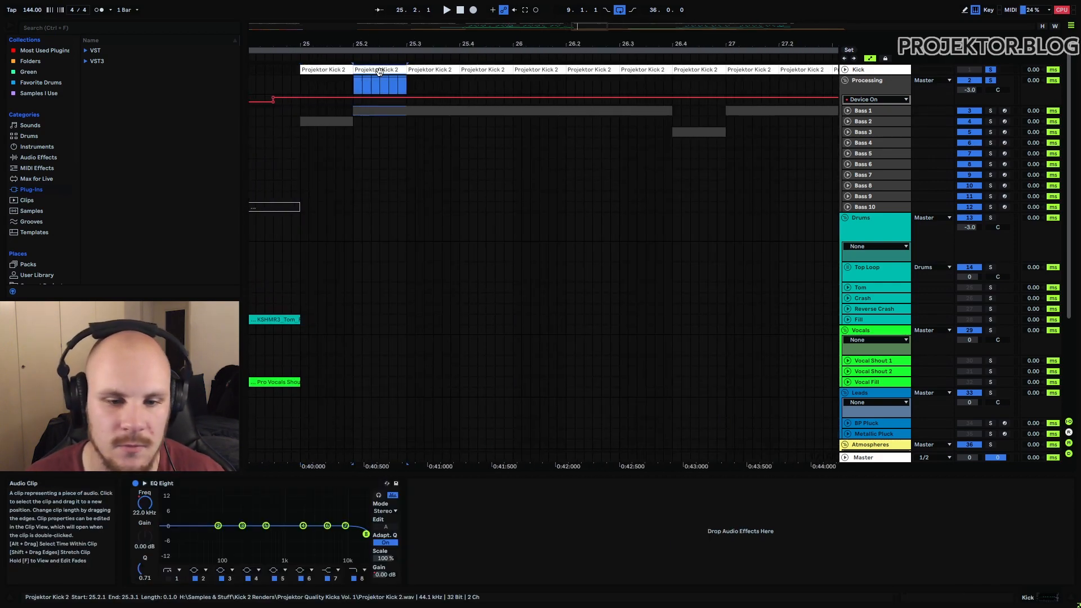
key("ctrl+l")
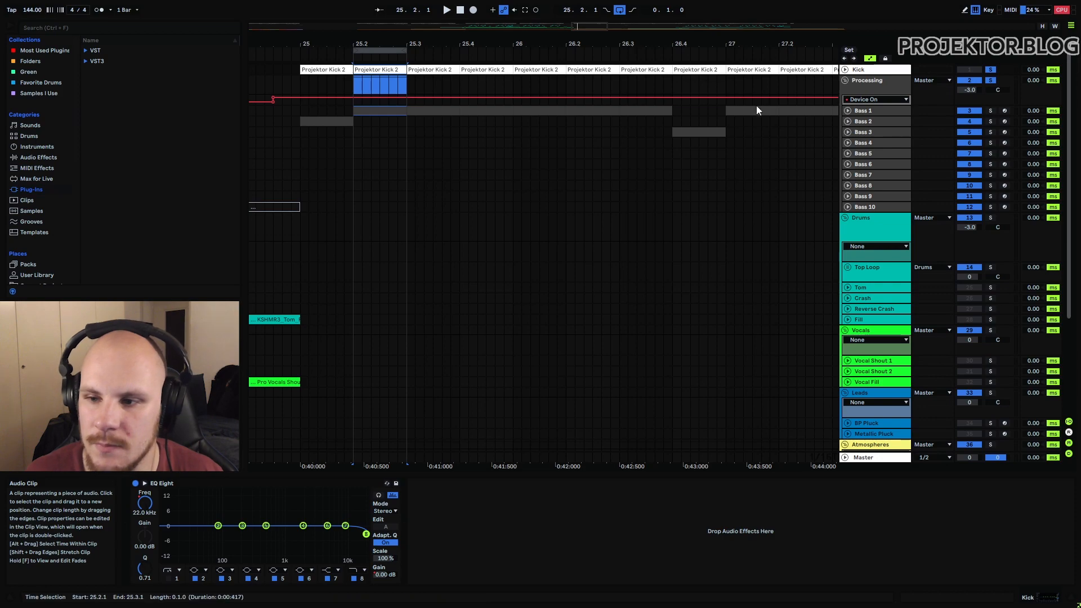
key("space")
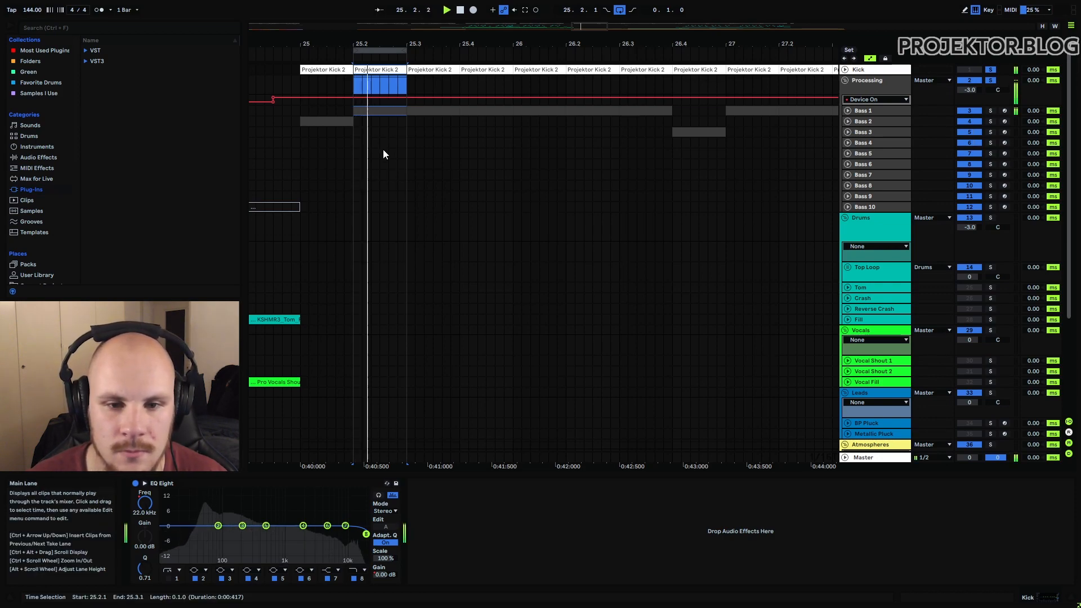
key("space")
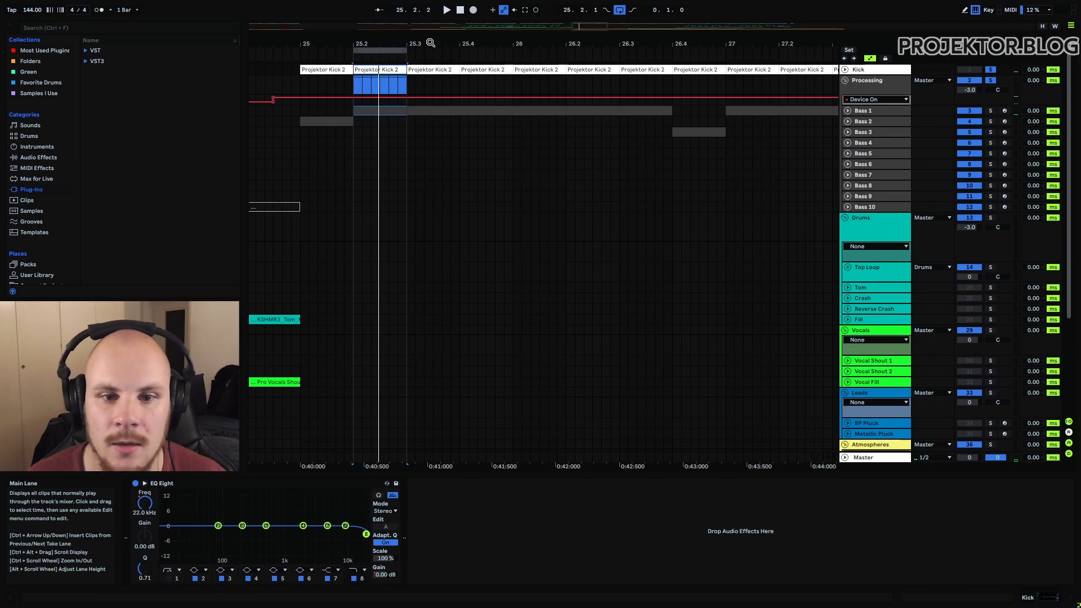
Set the loop to the sixteen bars from 25.1.1 to 41.1.1 and place the insert marker on Bass 1 at 25.1.1
left_click_drag(431, 43, 411, 3)
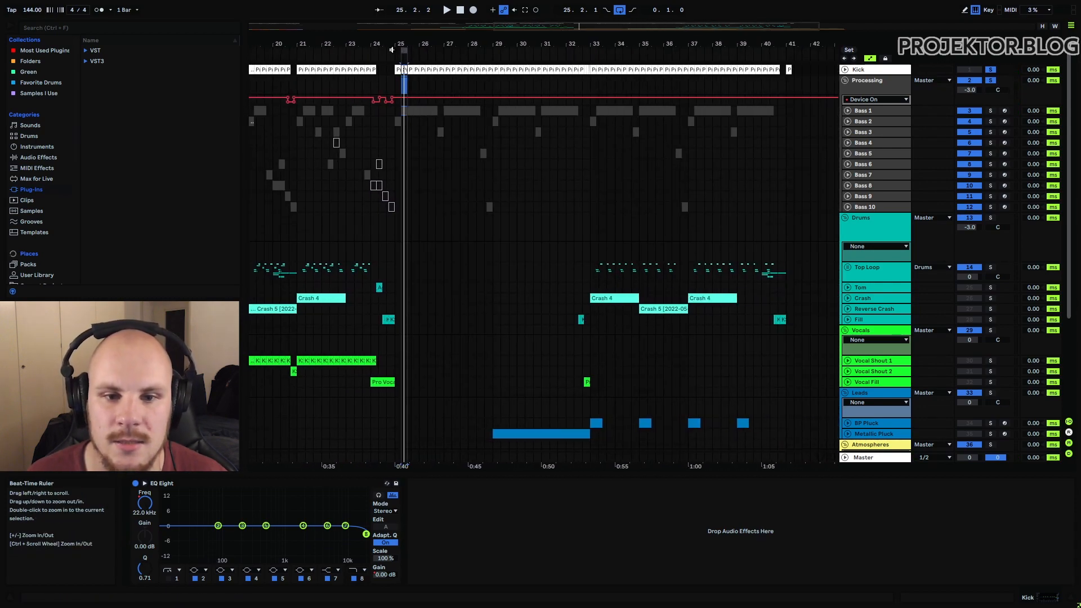
left_click_drag(403, 50, 787, 49)
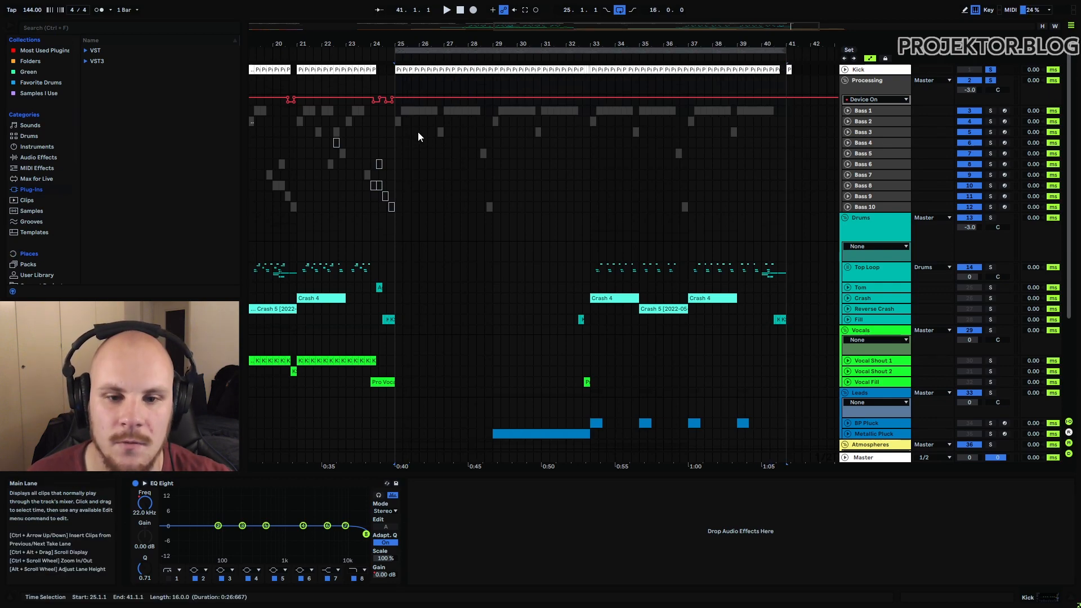
left_click(394, 113)
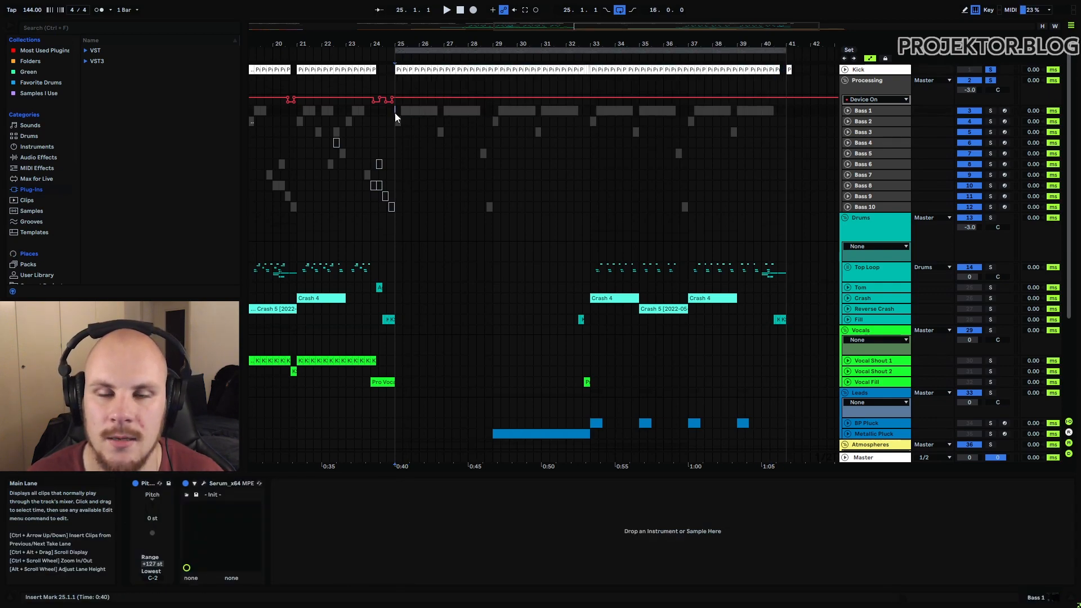